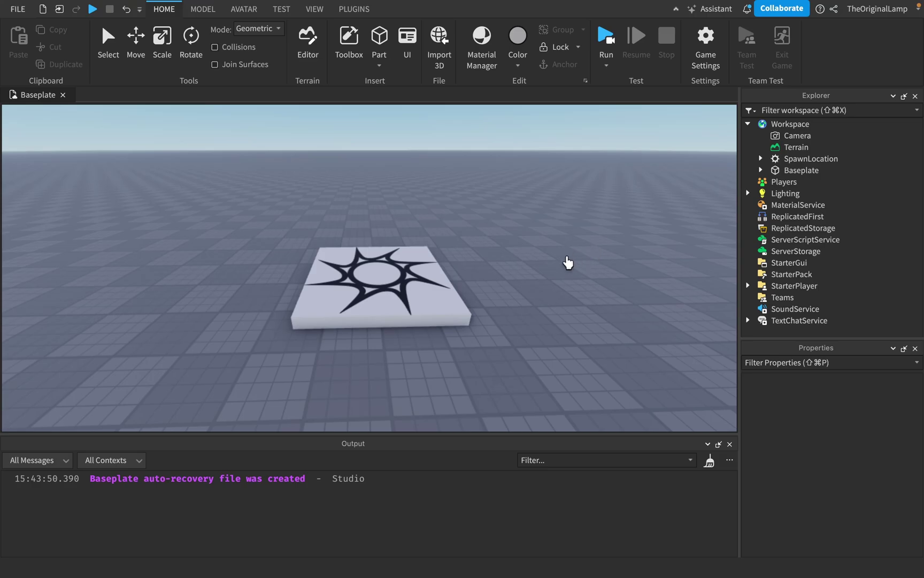
Look around the spawn pad, then collapse Workspace and select ServerScriptService in Explorer.
{"action": "right_click_drag", "start_coordinate": [580, 281], "coordinate": [583, 280]}
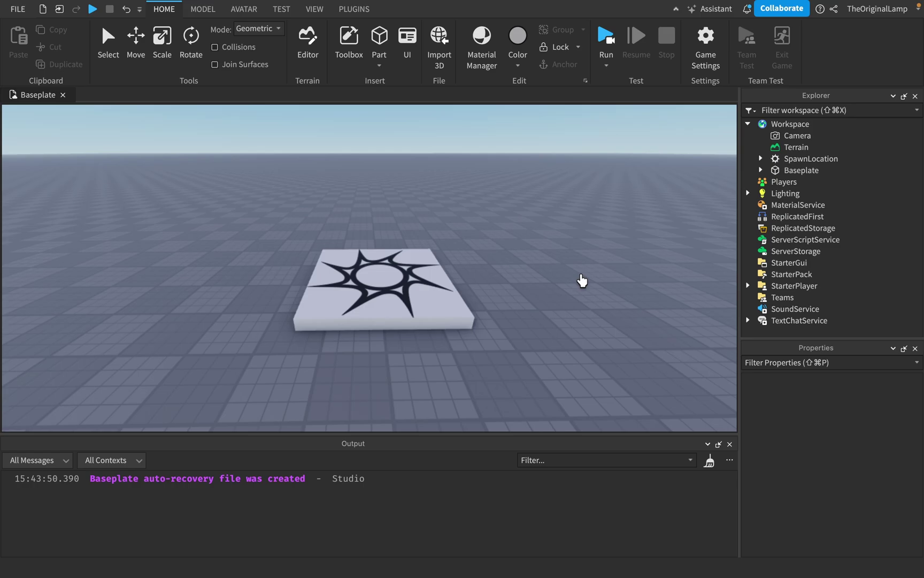
{"action": "scroll", "coordinate": [582, 280], "scroll_direction": "up", "scroll_amount": 3}
{"action": "scroll", "coordinate": [583, 280], "scroll_direction": "down", "scroll_amount": 2}
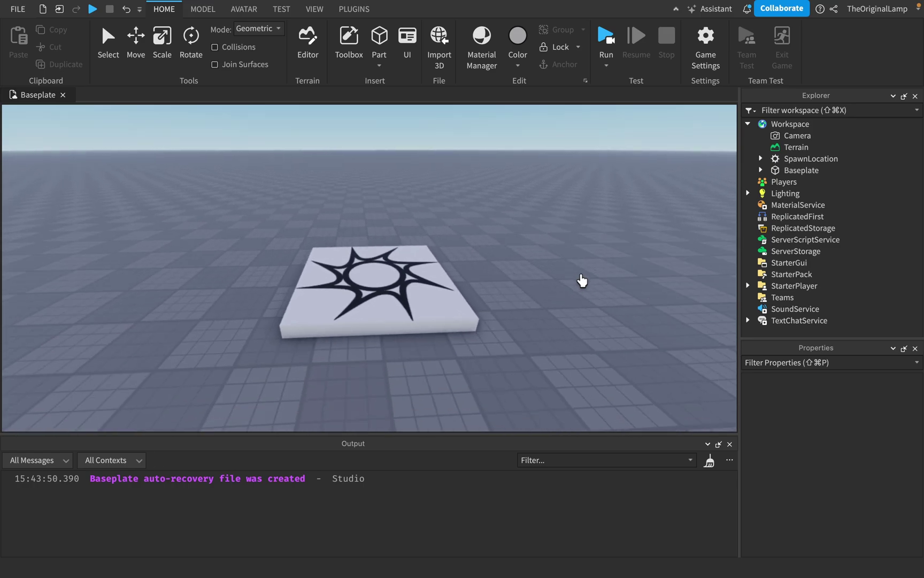
{"action": "scroll", "coordinate": [582, 280], "scroll_direction": "down", "scroll_amount": 2}
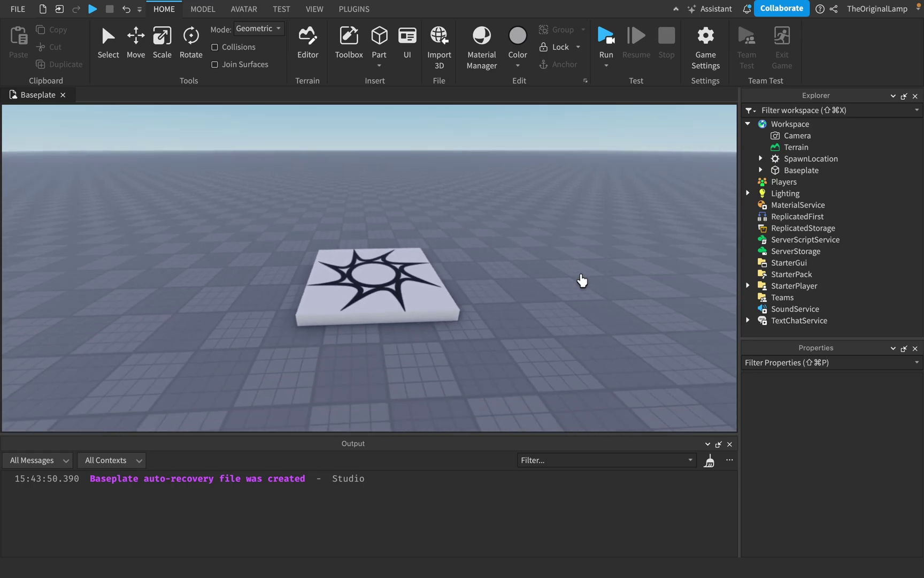
{"action": "scroll", "coordinate": [583, 280], "scroll_direction": "up", "scroll_amount": 2}
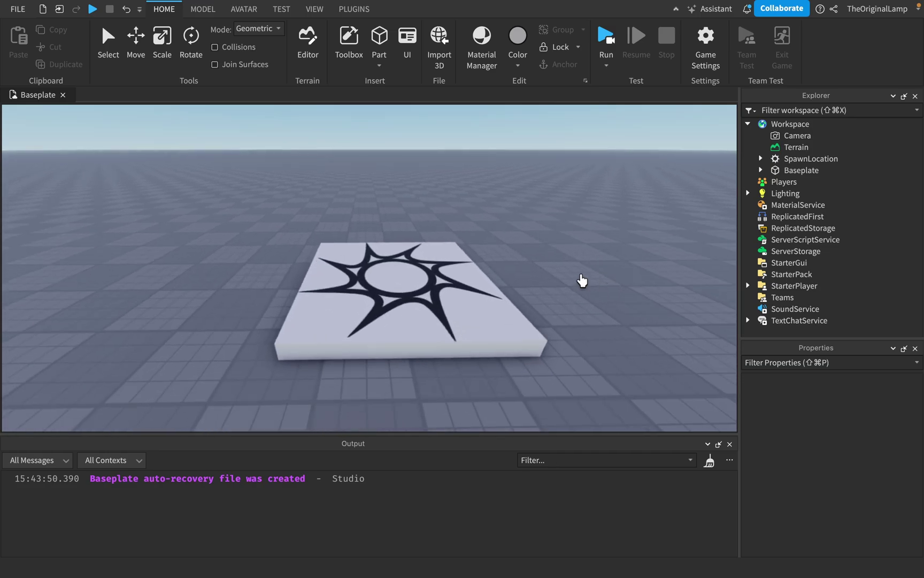
{"action": "scroll", "coordinate": [582, 280], "scroll_direction": "down", "scroll_amount": 2}
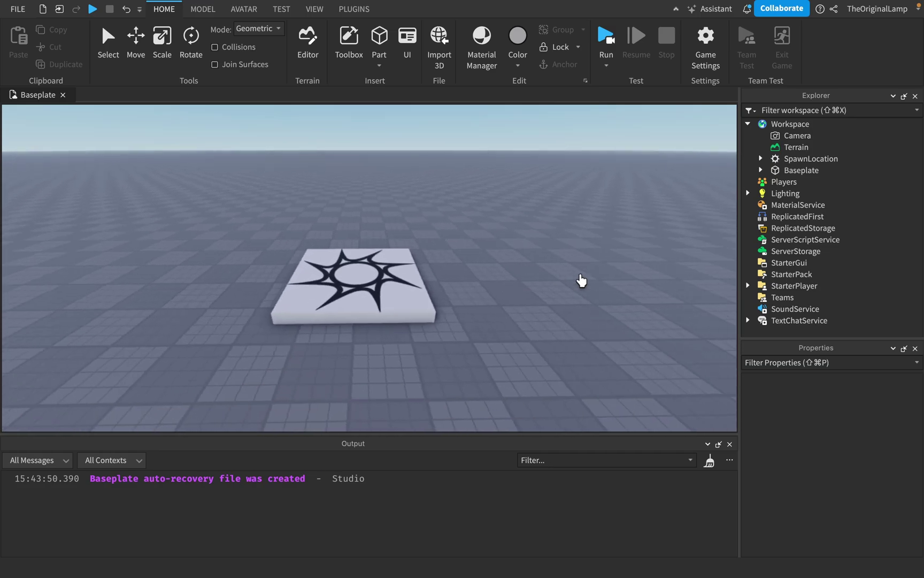
{"action": "scroll", "coordinate": [582, 280], "scroll_direction": "down", "scroll_amount": 1}
{"action": "scroll", "coordinate": [582, 281], "scroll_direction": "up", "scroll_amount": 3}
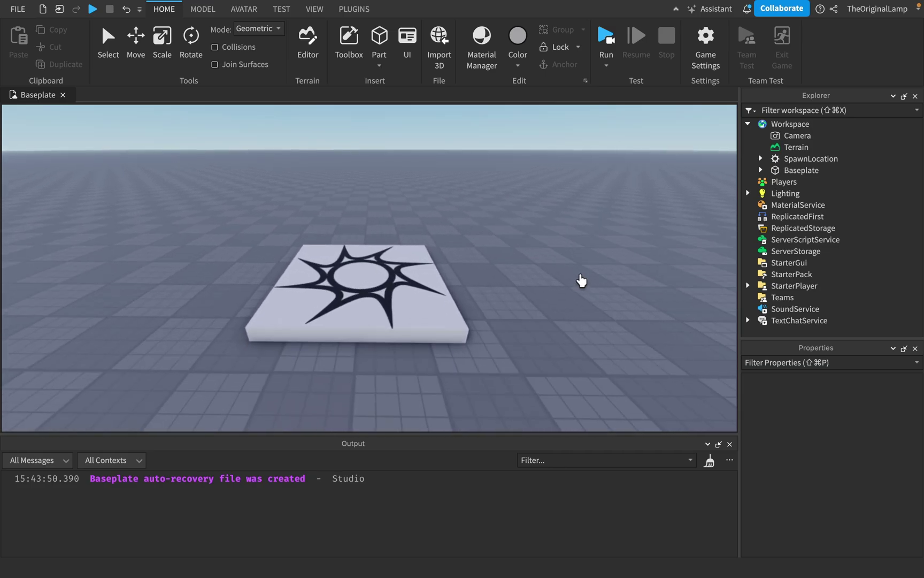
{"action": "scroll", "coordinate": [582, 281], "scroll_direction": "up", "scroll_amount": 3}
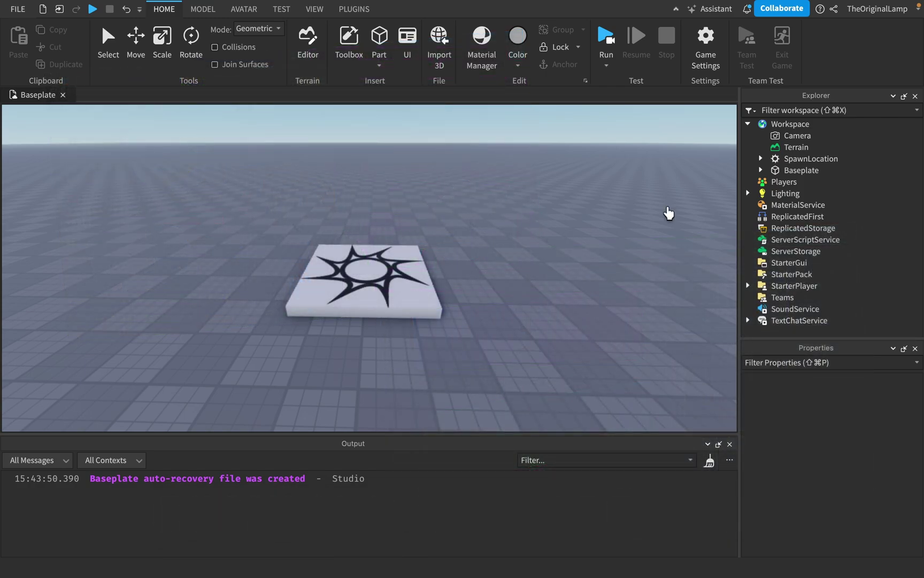
{"action": "left_click", "coordinate": [748, 124]}
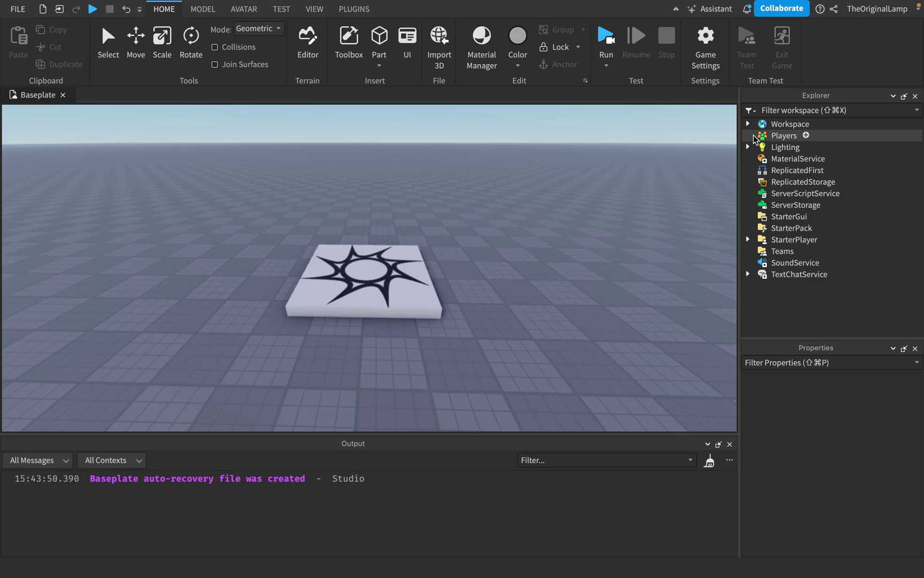
{"action": "left_click", "coordinate": [805, 193]}
Insert a new Script into Workspace from the Insert Object list.
{"action": "key", "text": "a"}
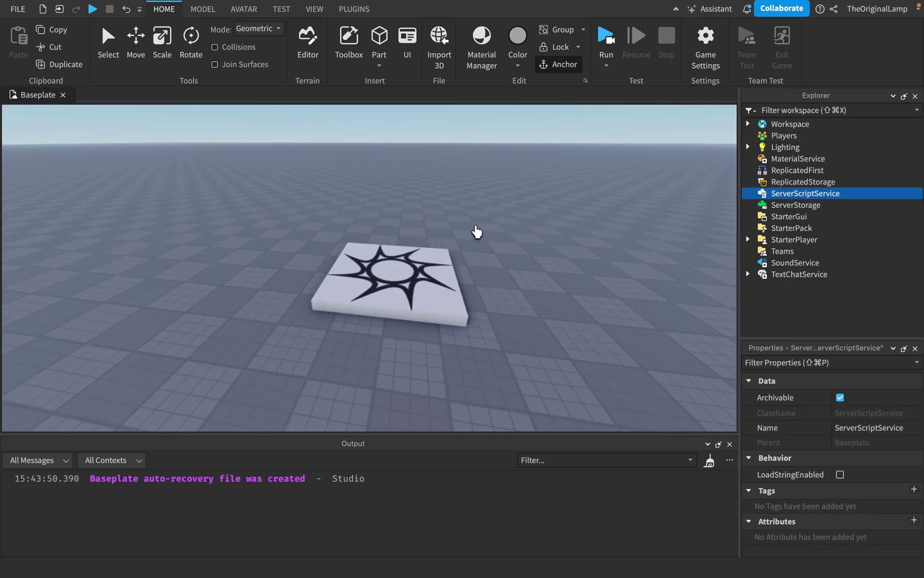
{"action": "scroll", "coordinate": [477, 231], "scroll_direction": "up", "scroll_amount": 3}
{"action": "left_click", "coordinate": [790, 124]}
{"action": "left_click", "coordinate": [818, 124]}
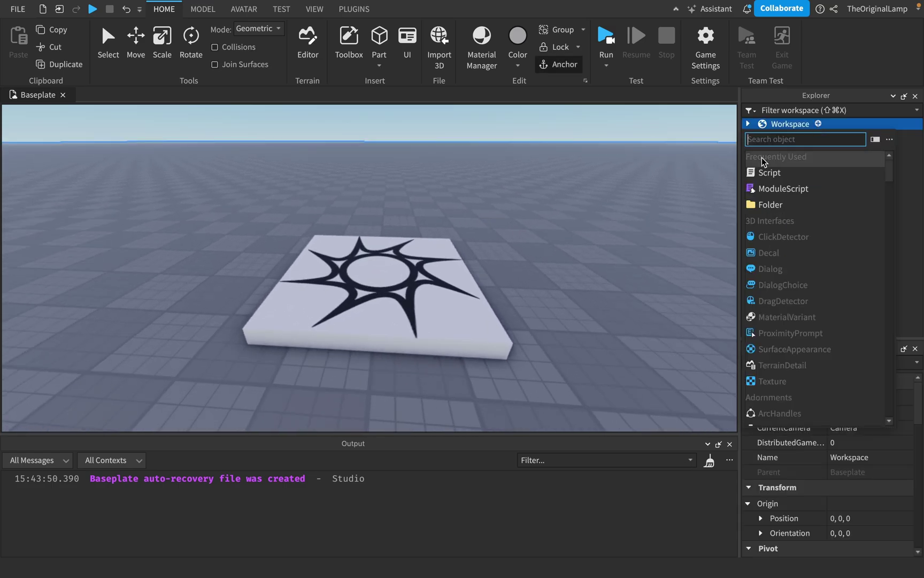
{"action": "left_click", "coordinate": [765, 172]}
{"action": "left_click", "coordinate": [798, 170]}
Select the new Script's Hello world print line, then go back to the Baseplate view.
{"action": "left_click", "coordinate": [795, 159]}
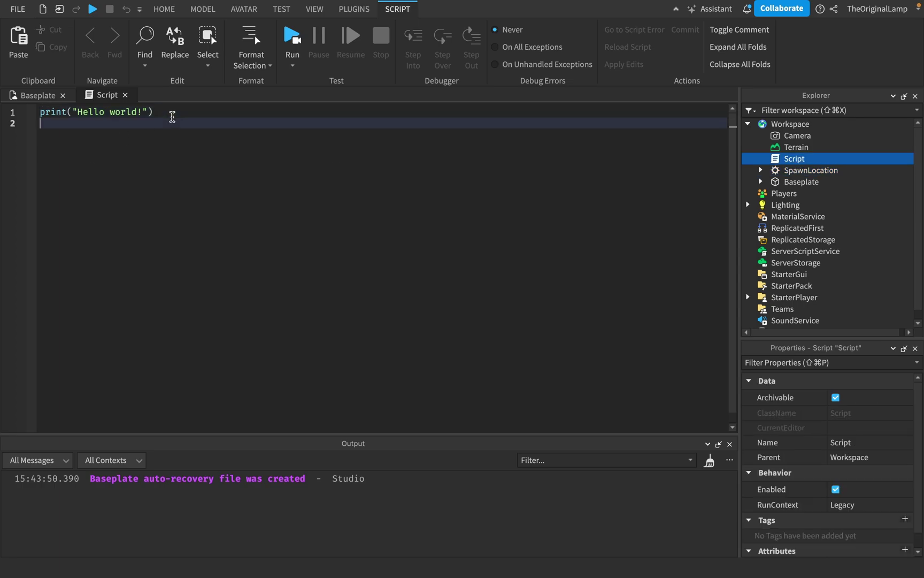
{"action": "left_click_drag", "start_coordinate": [173, 116], "coordinate": [57, 104]}
{"action": "left_click", "coordinate": [120, 120]}
{"action": "left_click", "coordinate": [48, 95]}
{"action": "scroll", "coordinate": [455, 299], "scroll_direction": "down", "scroll_amount": 3}
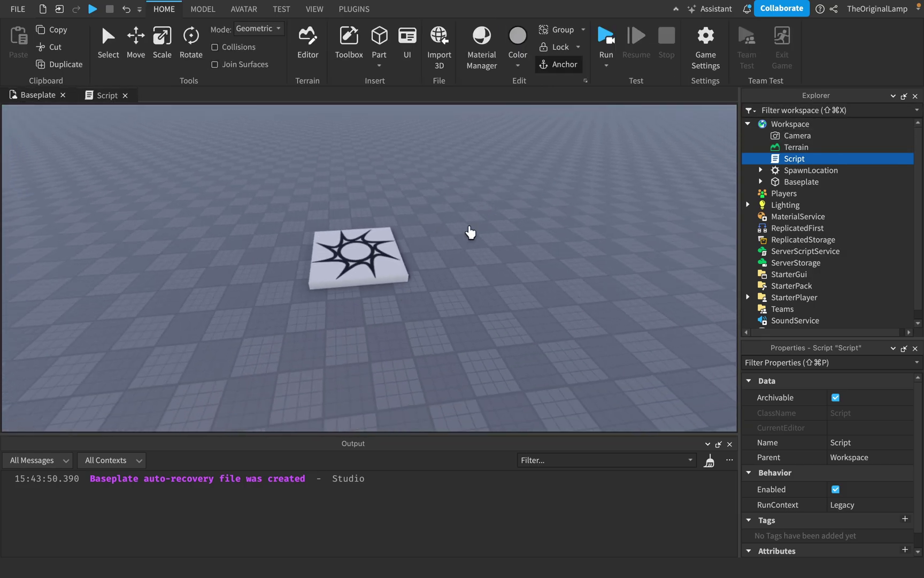
{"action": "scroll", "coordinate": [471, 232], "scroll_direction": "up", "scroll_amount": 3}
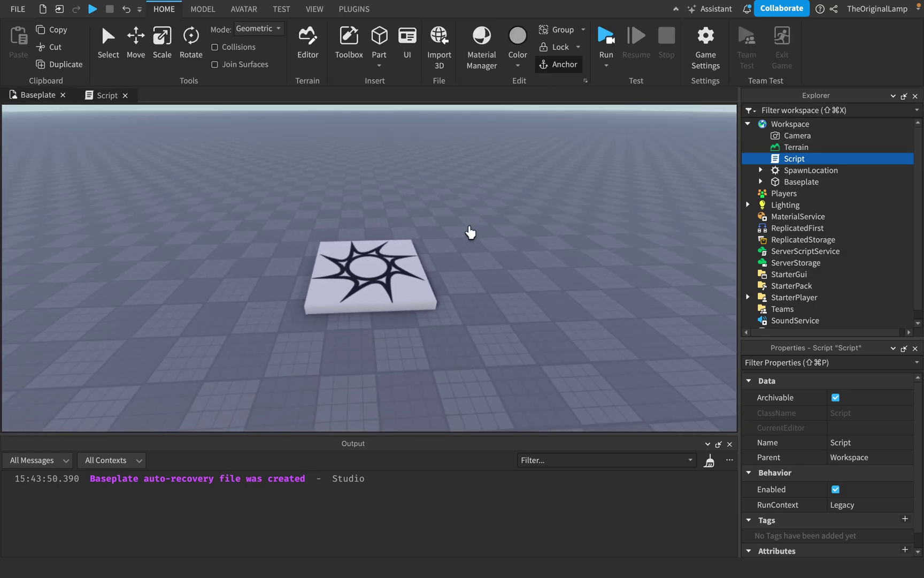
{"action": "scroll", "coordinate": [470, 233], "scroll_direction": "up", "scroll_amount": 2}
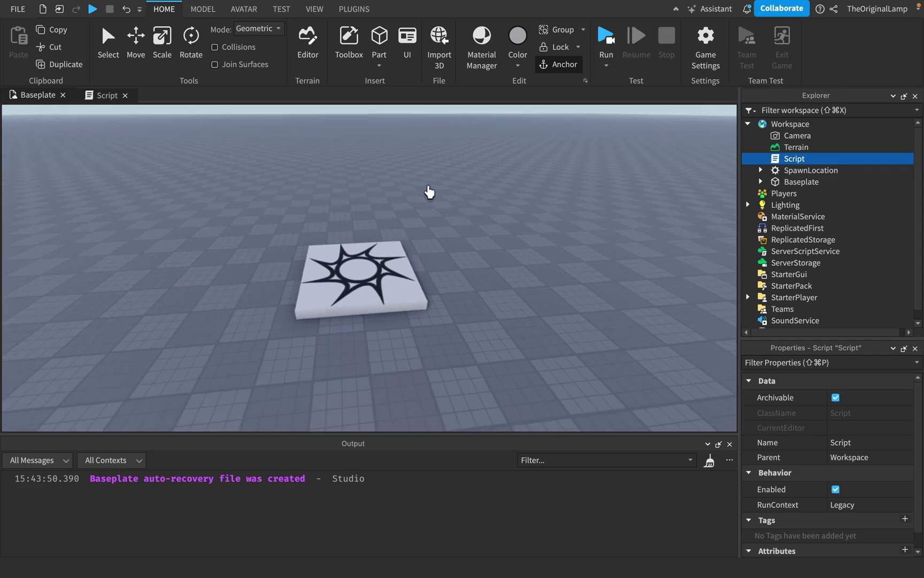
{"action": "left_click", "coordinate": [378, 47]}
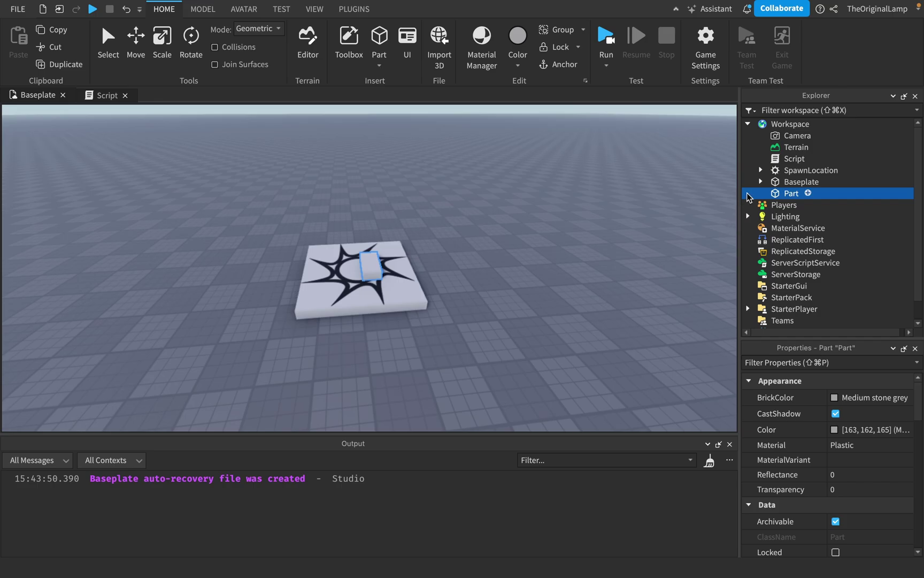
{"action": "key", "text": "Delete"}
{"action": "left_click", "coordinate": [794, 159]}
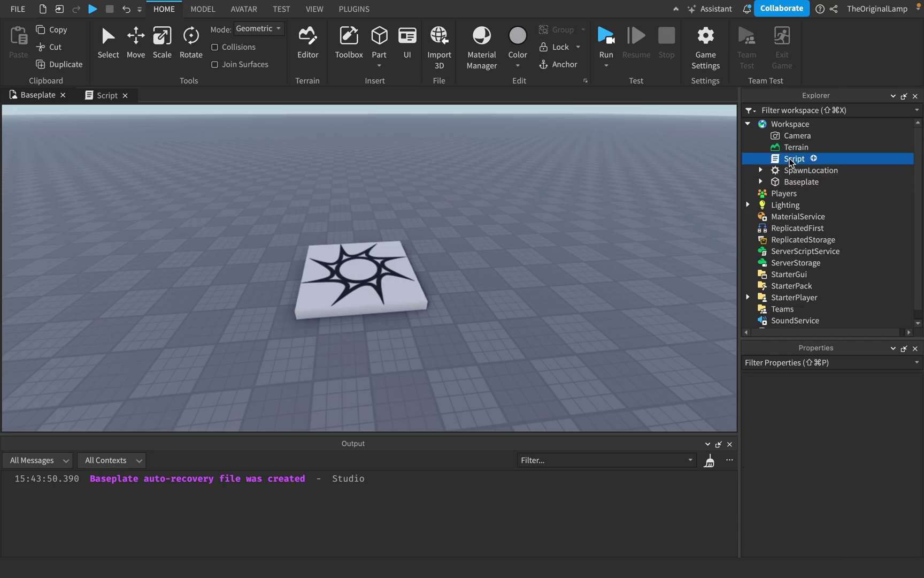
{"action": "left_click", "coordinate": [107, 95]}
{"action": "left_click", "coordinate": [160, 112]}
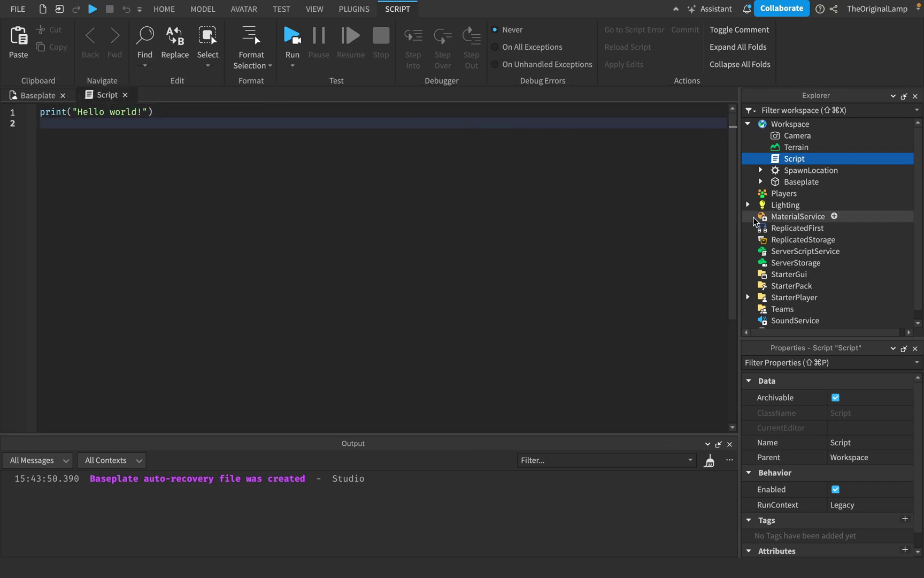
{"action": "left_click", "coordinate": [34, 95]}
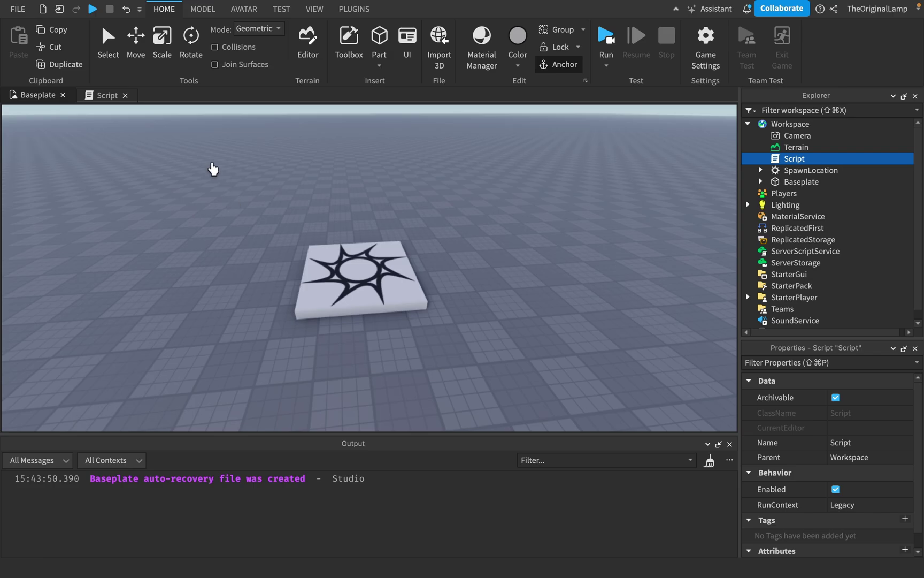
{"action": "left_click", "coordinate": [103, 94]}
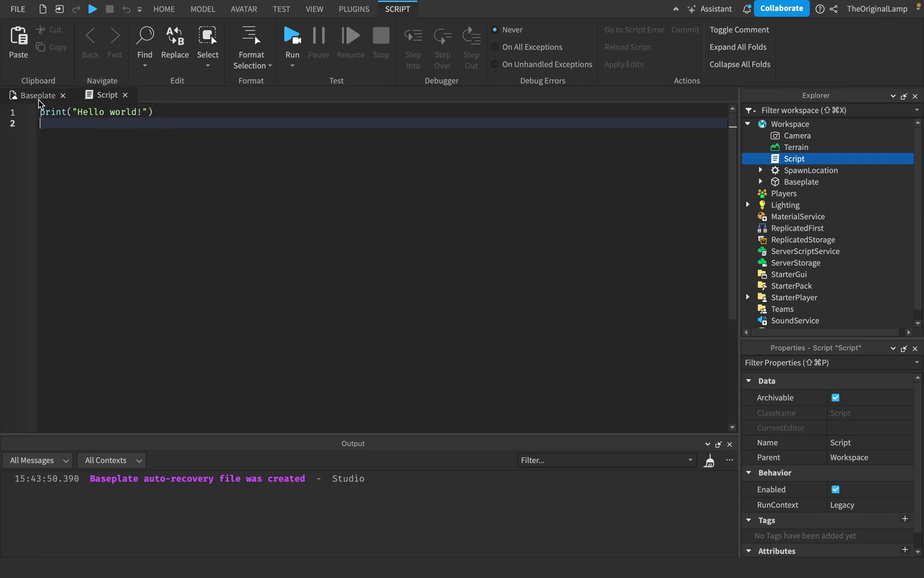
{"action": "left_click", "coordinate": [38, 95]}
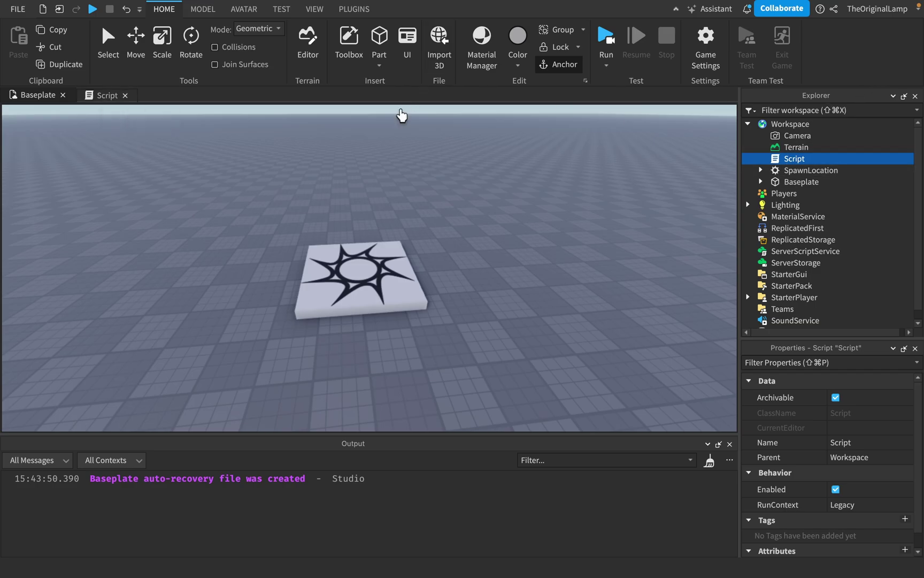
{"action": "left_click", "coordinate": [99, 97]}
{"action": "left_click", "coordinate": [37, 95]}
Replace the Hello world line with Instance.new( using the Instance autocomplete.
{"action": "key", "text": "d"}
{"action": "key", "text": "d"}
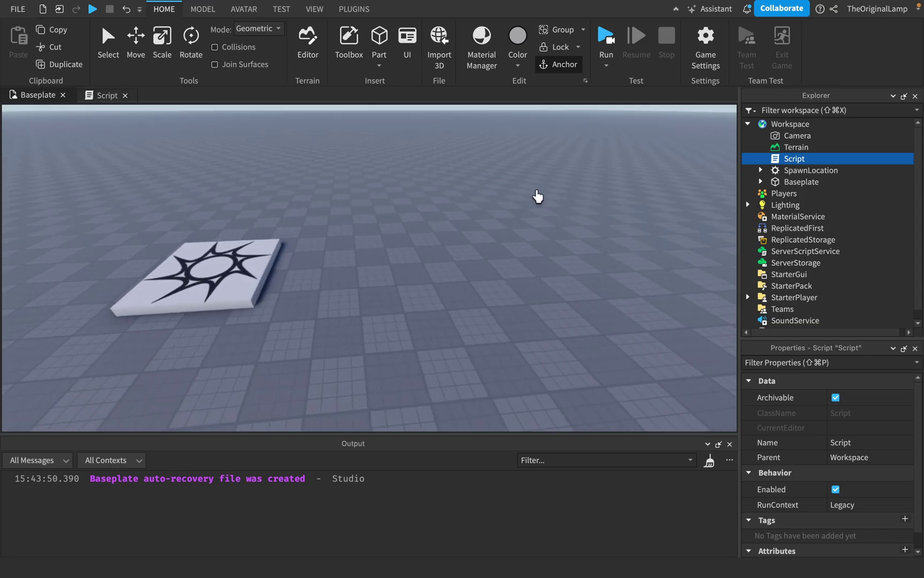
{"action": "left_click", "coordinate": [103, 96]}
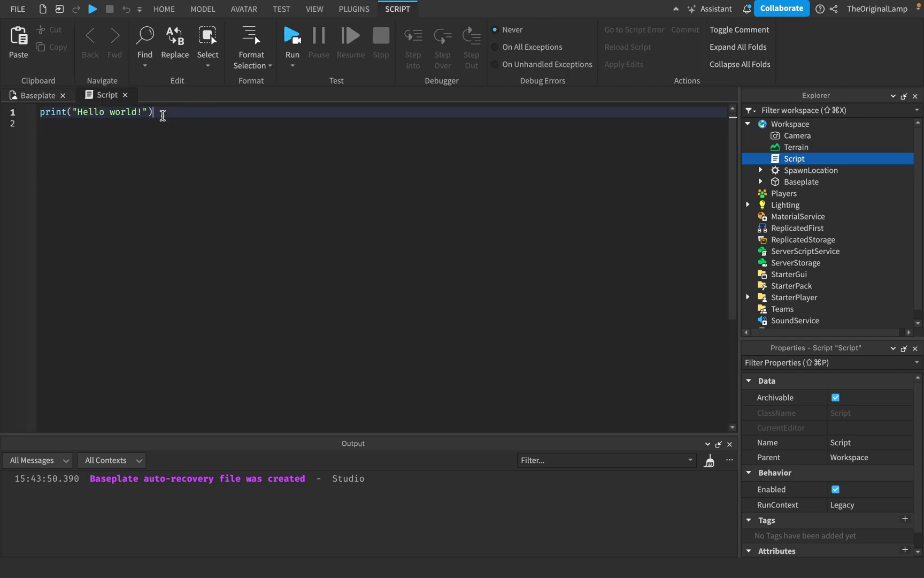
{"action": "left_click_drag", "start_coordinate": [161, 114], "coordinate": [4, 114]}
{"action": "key", "text": "BackSpace"}
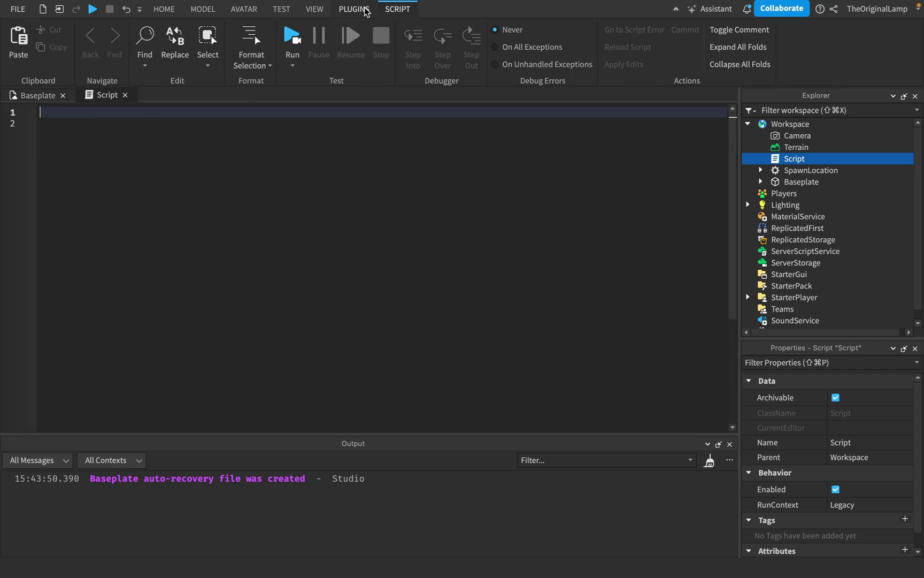
{"action": "type", "text": "In"}
{"action": "key", "text": "Tab"}
{"action": "type", "text": "."}
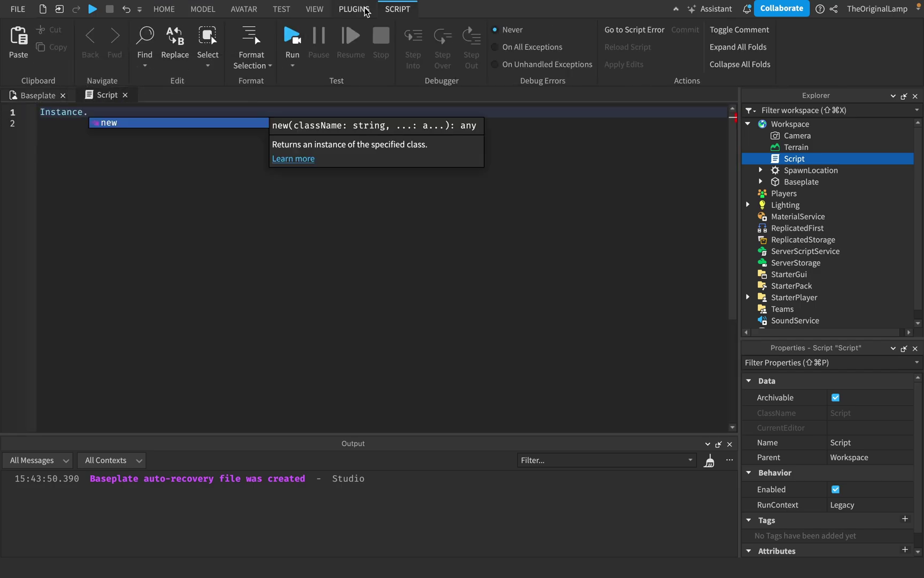
{"action": "type", "text": "new"}
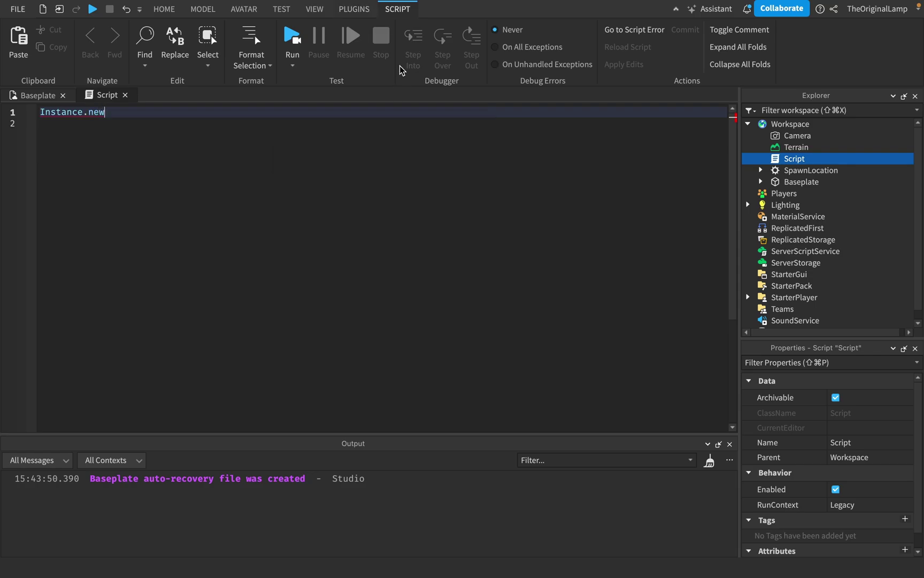
{"action": "type", "text": "("}
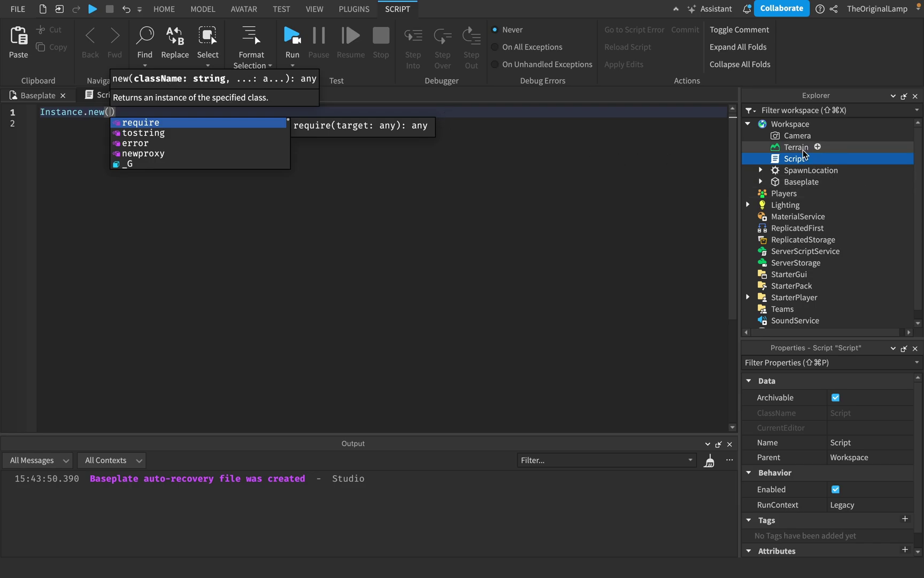
Insert another Script into Workspace from the Insert Object list.
{"action": "left_click", "coordinate": [31, 97]}
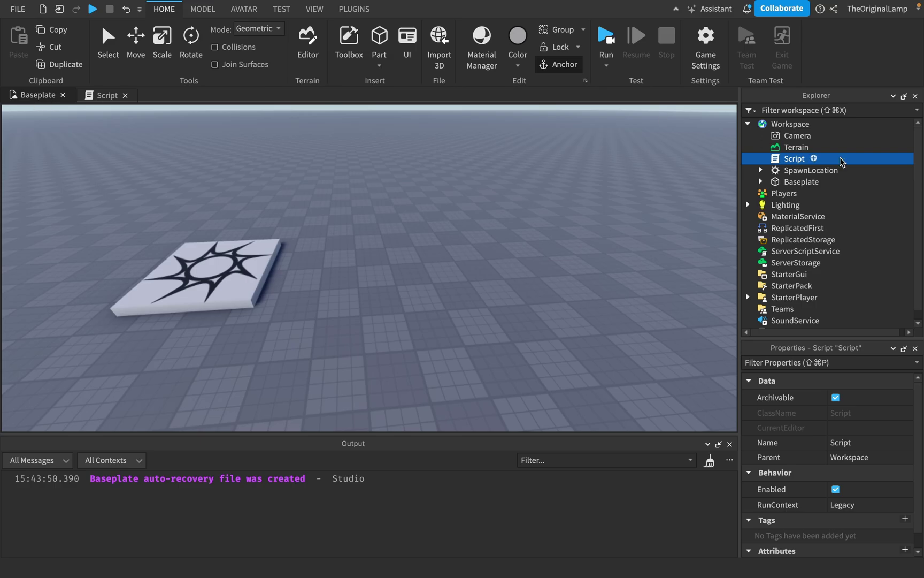
{"action": "left_click", "coordinate": [820, 124]}
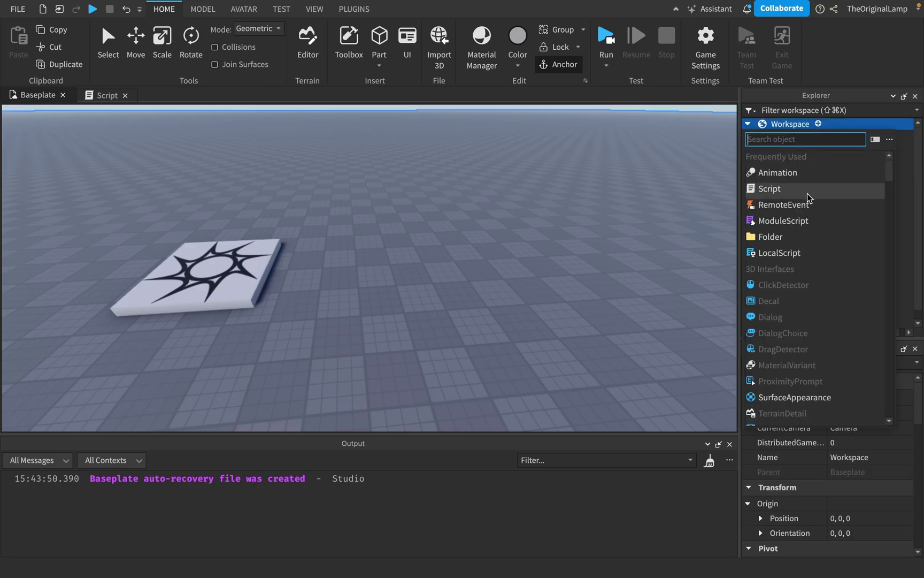
{"action": "scroll", "coordinate": [808, 192], "scroll_direction": "down", "scroll_amount": 2}
{"action": "scroll", "coordinate": [808, 193], "scroll_direction": "up", "scroll_amount": 2}
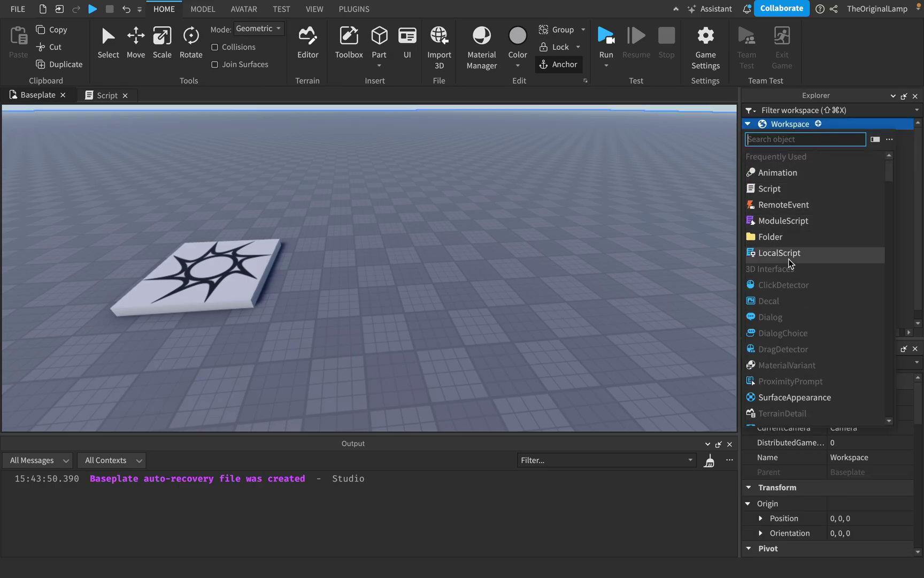
{"action": "left_click", "coordinate": [778, 189]}
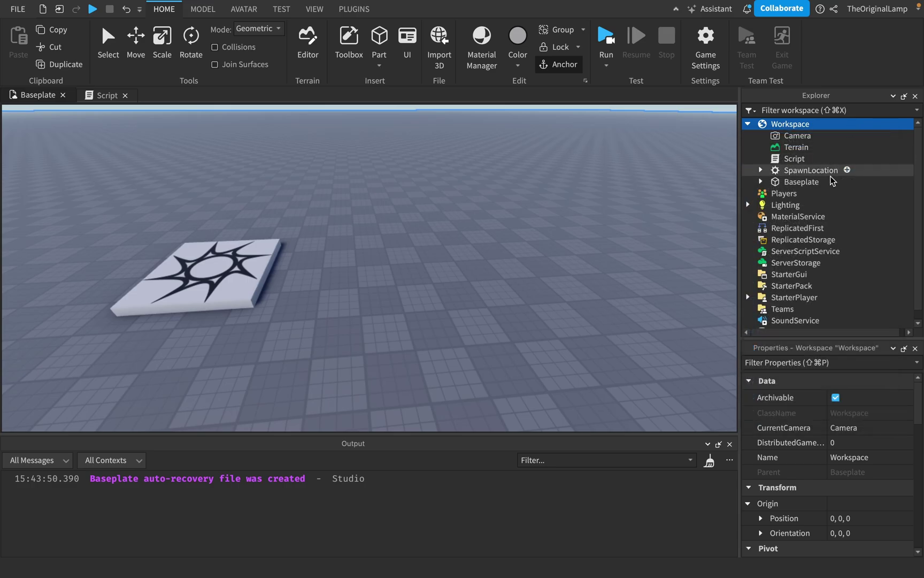
{"action": "left_click", "coordinate": [803, 169]}
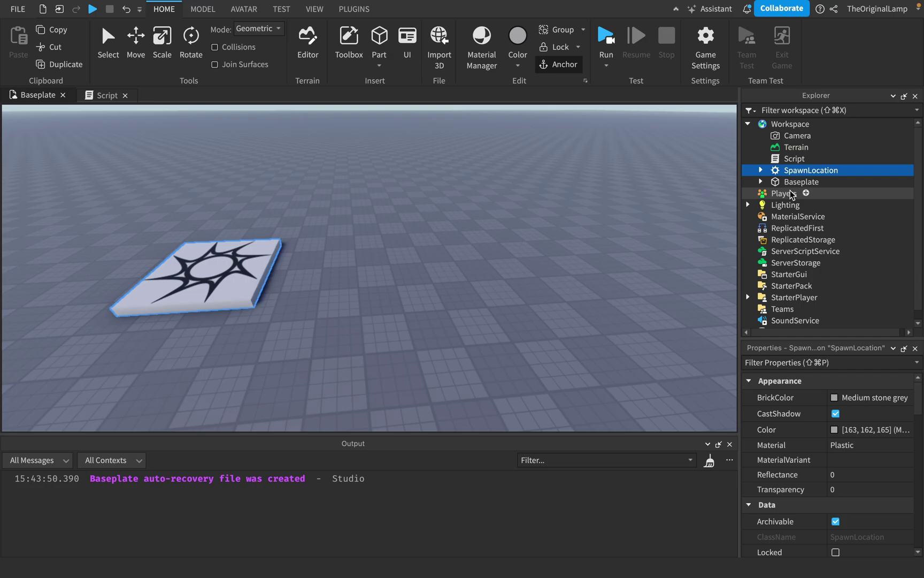
{"action": "left_click", "coordinate": [795, 182]}
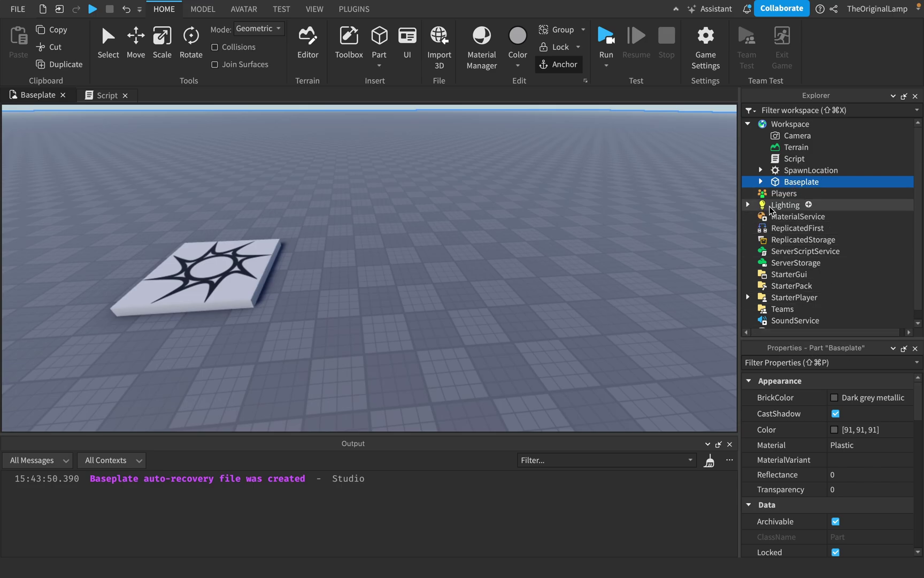
Rename the new Script to Idk.
{"action": "left_click", "coordinate": [796, 160]}
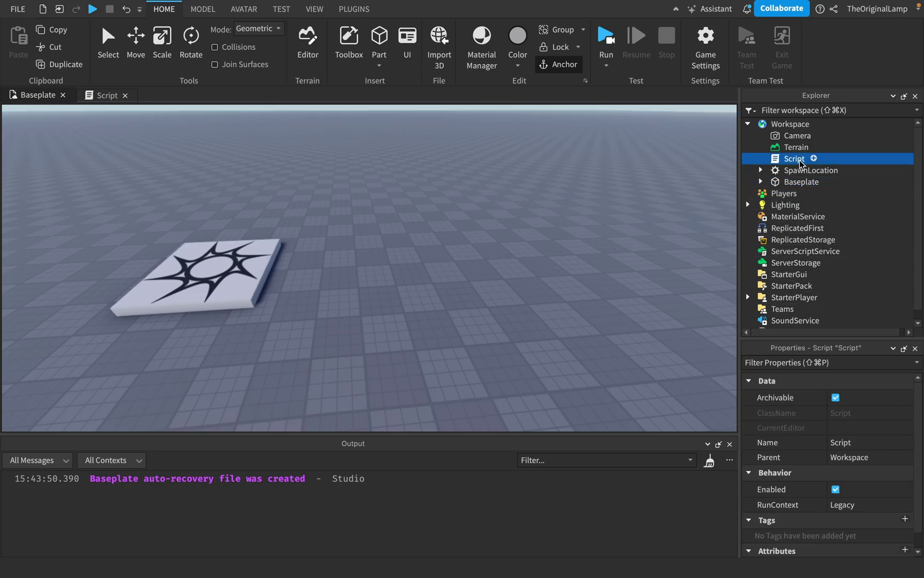
{"action": "left_click", "coordinate": [799, 160]}
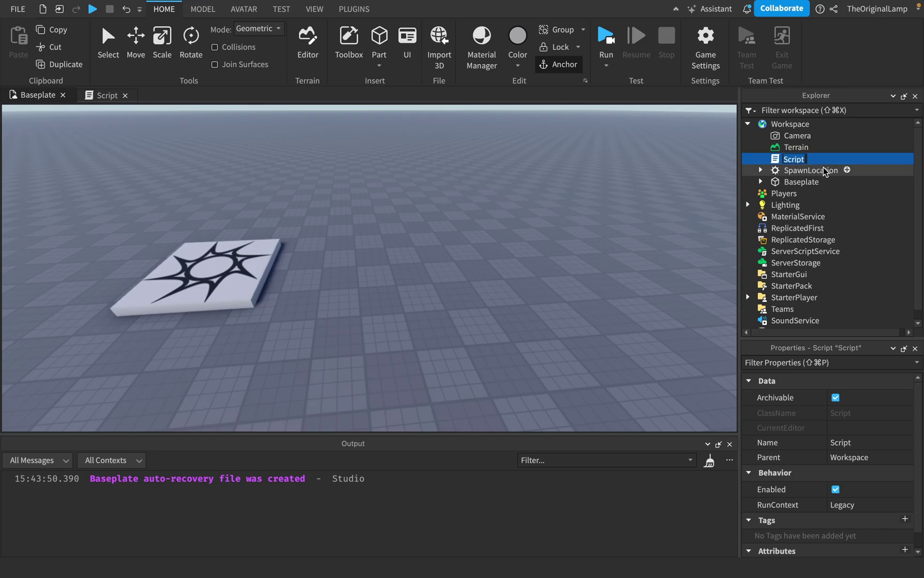
{"action": "type", "text": "Idk"}
{"action": "key", "text": "Return"}
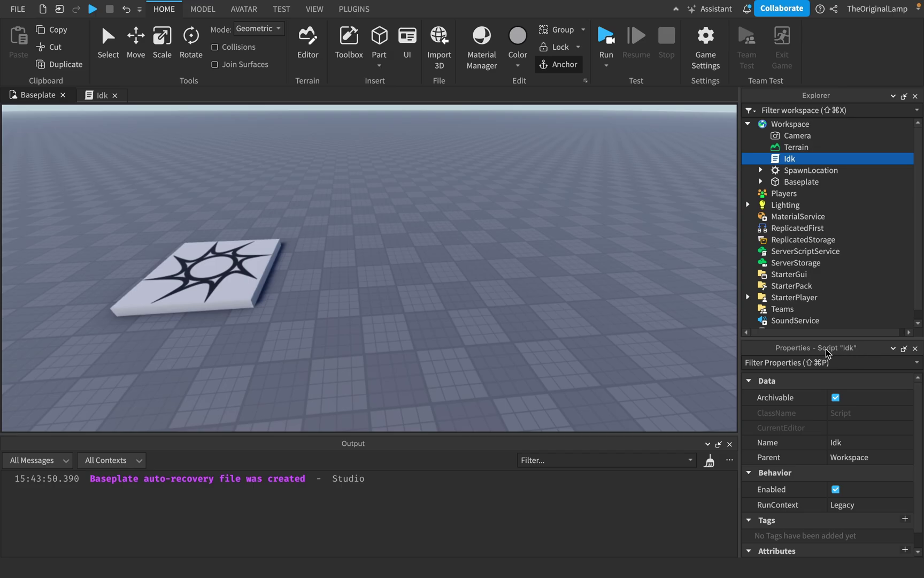
In the Idk script, type "P inside Instance.new( and scroll the class suggestions.
{"action": "left_click", "coordinate": [99, 95]}
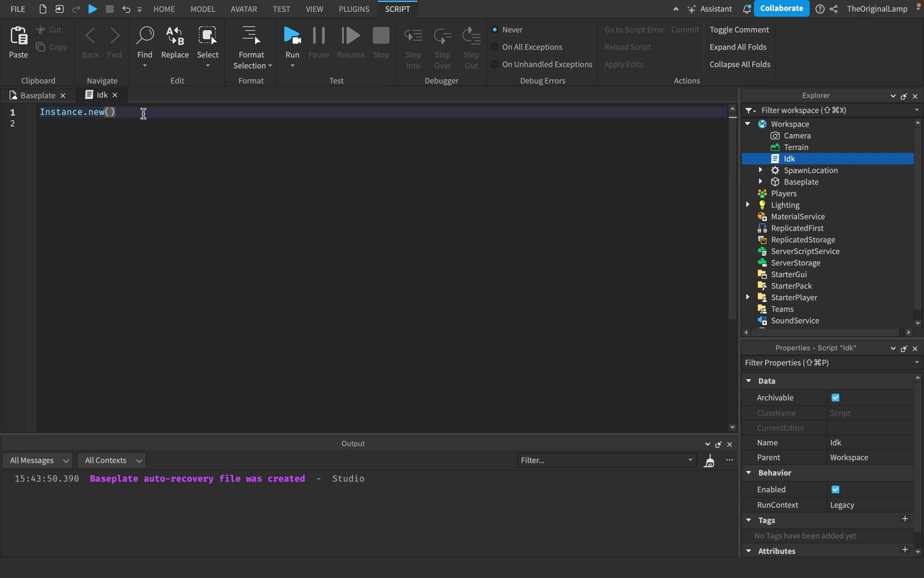
{"action": "type", "text": "\"P"}
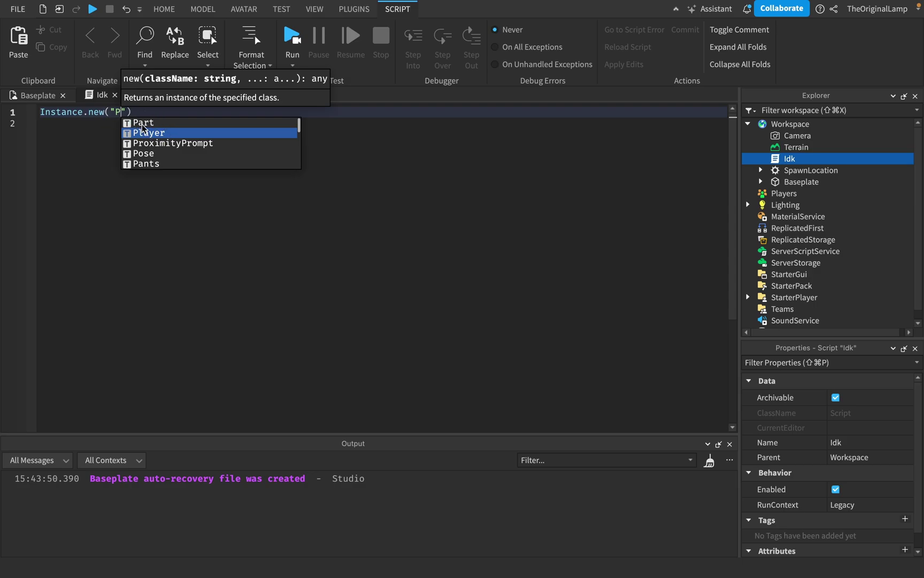
{"action": "scroll", "coordinate": [189, 144], "scroll_direction": "down", "scroll_amount": 2}
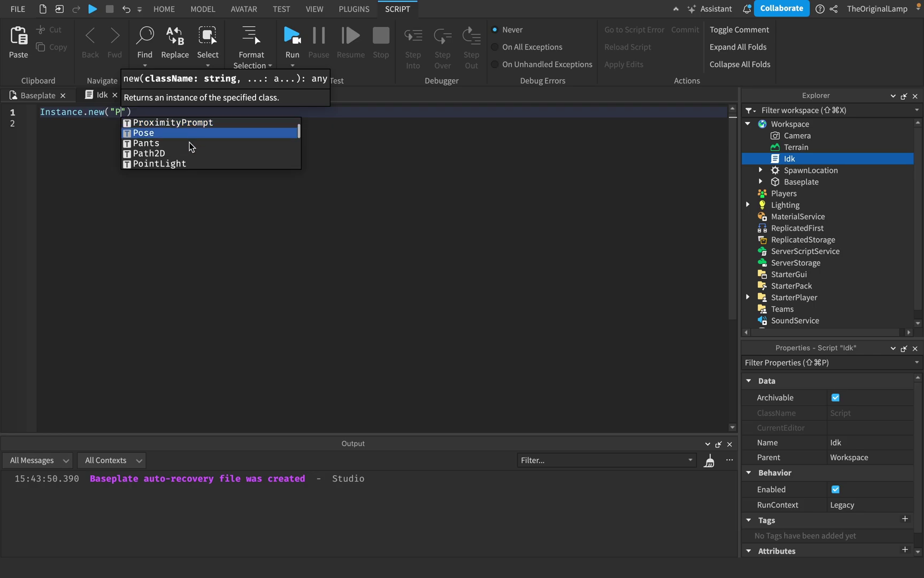
{"action": "scroll", "coordinate": [192, 147], "scroll_direction": "down", "scroll_amount": 4}
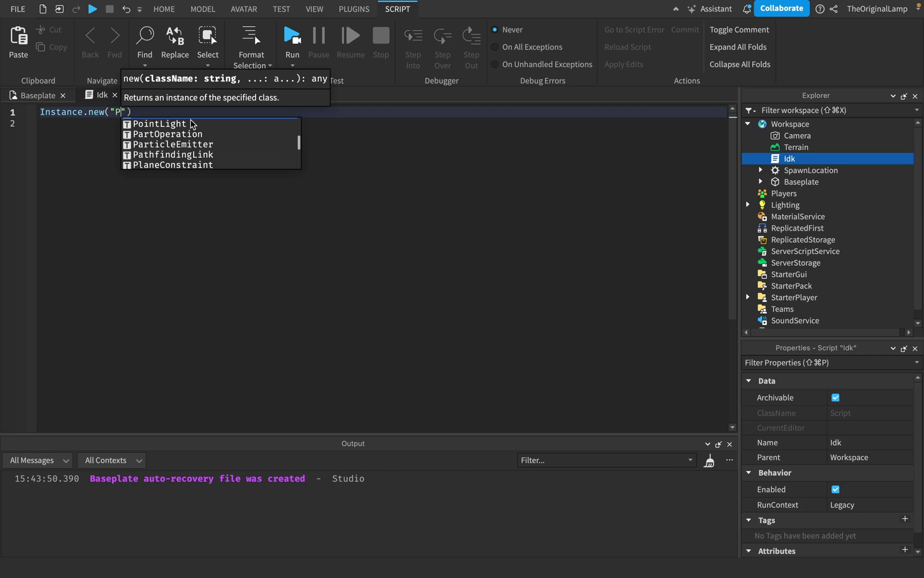
{"action": "scroll", "coordinate": [198, 139], "scroll_direction": "down", "scroll_amount": 6}
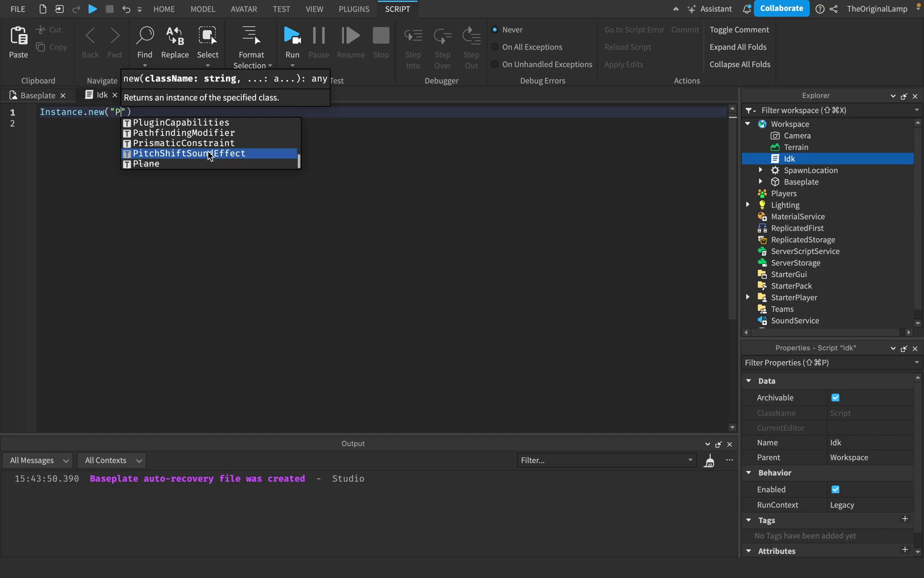
{"action": "scroll", "coordinate": [249, 140], "scroll_direction": "up", "scroll_amount": 10}
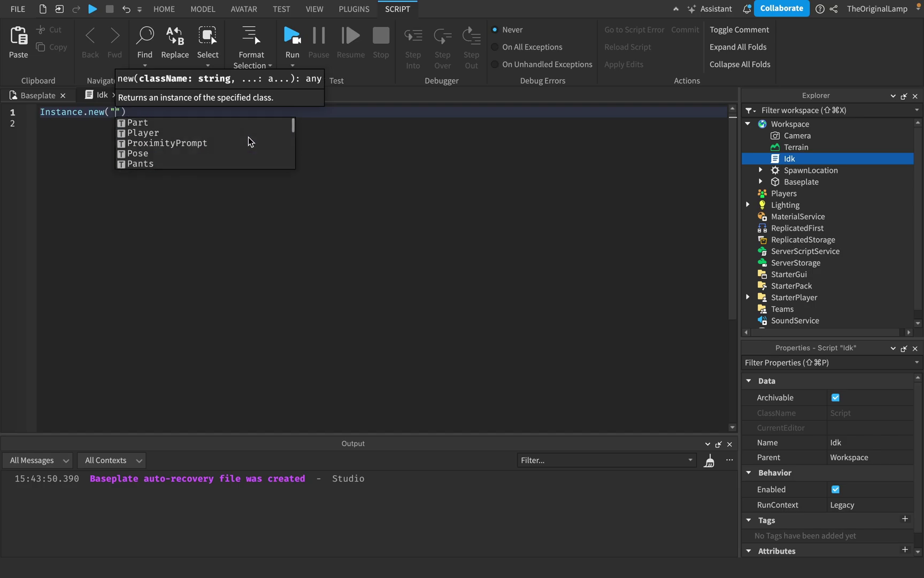
Replace it with "a and browse the matching class suggestions.
{"action": "key", "text": "BackSpace"}
{"action": "key", "text": "BackSpace"}
{"action": "type", "text": "\""}
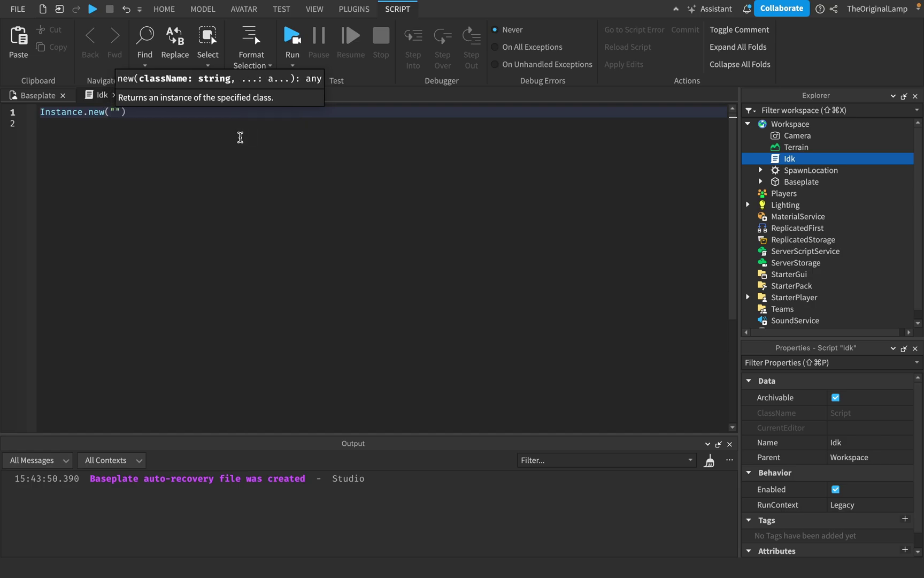
{"action": "type", "text": "a"}
{"action": "scroll", "coordinate": [221, 151], "scroll_direction": "down", "scroll_amount": 5}
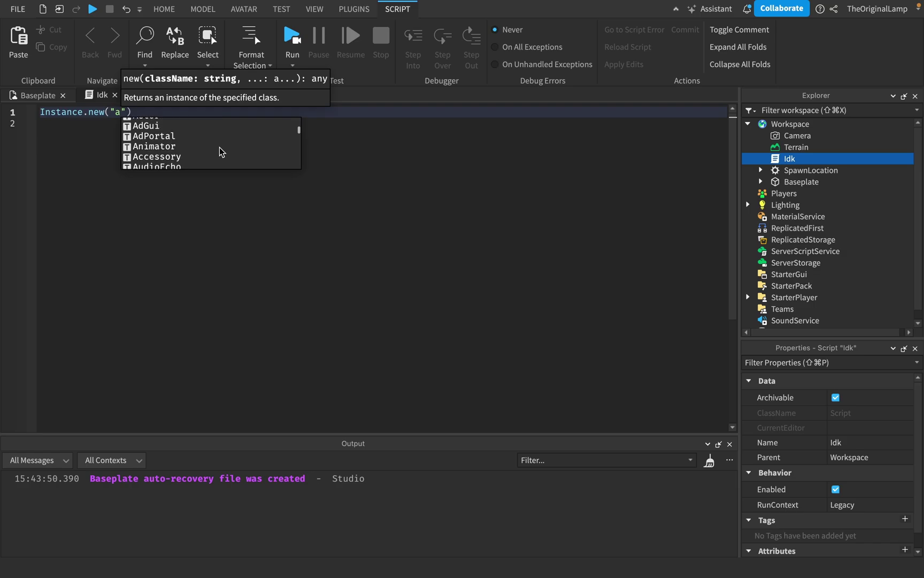
{"action": "scroll", "coordinate": [221, 151], "scroll_direction": "down", "scroll_amount": 8}
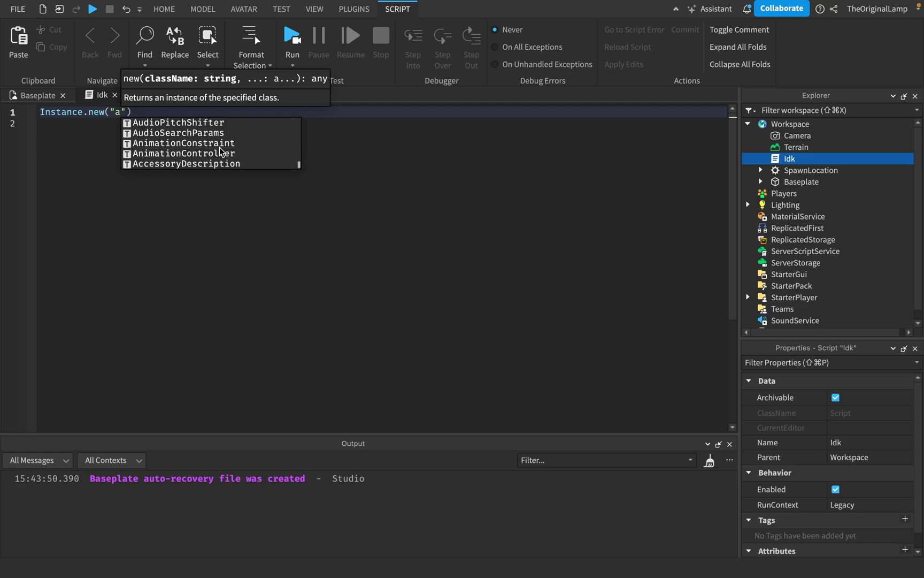
{"action": "scroll", "coordinate": [235, 140], "scroll_direction": "up", "scroll_amount": 13}
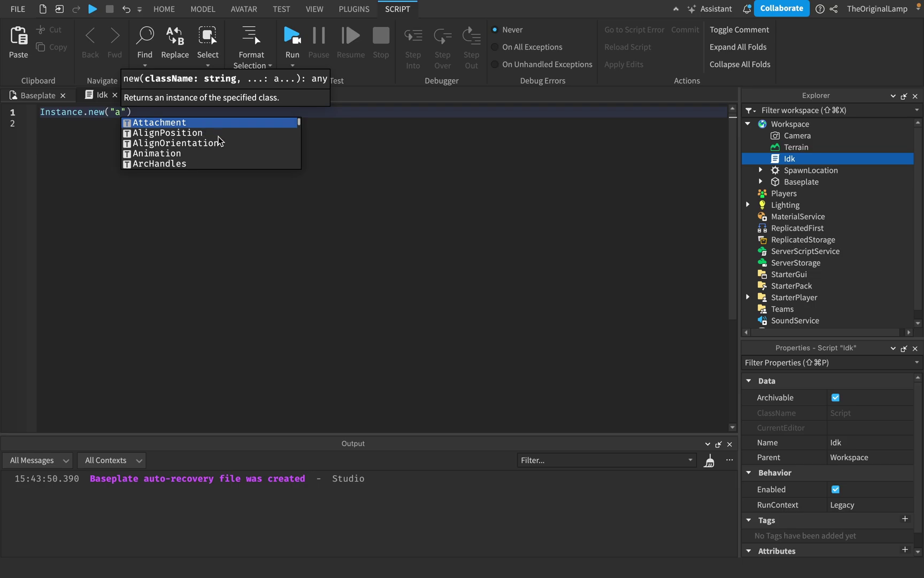
Remove the letter a so the call reads Instance.new(""), back in the 3D scene.
{"action": "key", "text": "BackSpace"}
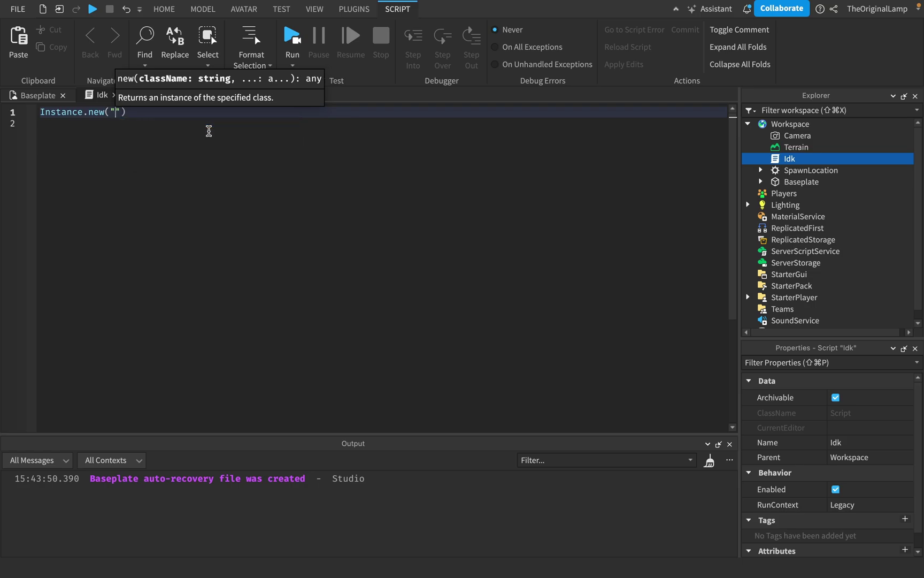
{"action": "left_click", "coordinate": [45, 96]}
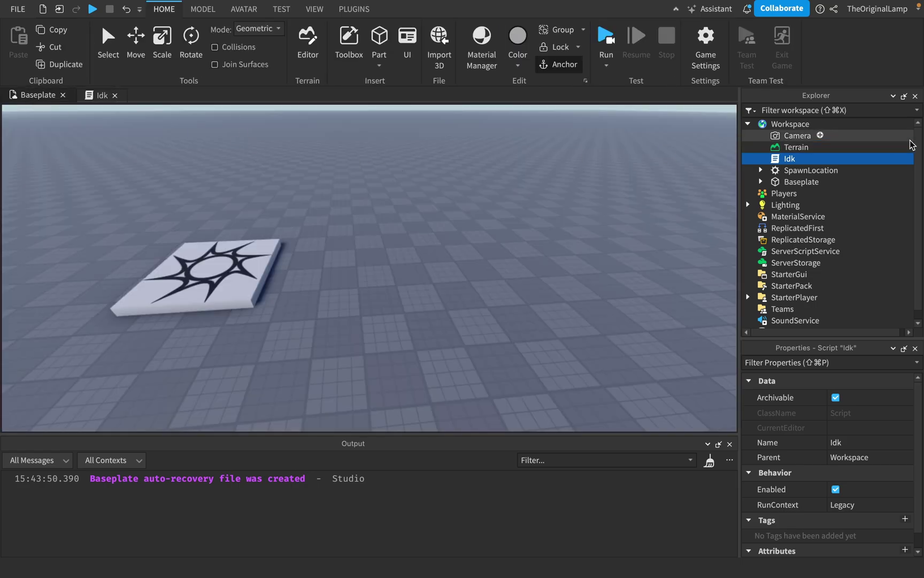
{"action": "left_click", "coordinate": [94, 96]}
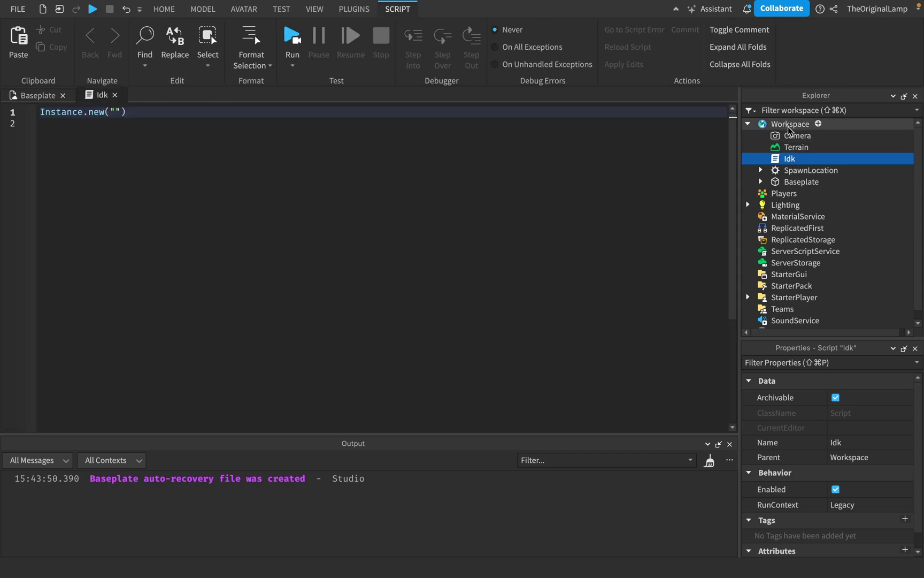
{"action": "left_click", "coordinate": [41, 98]}
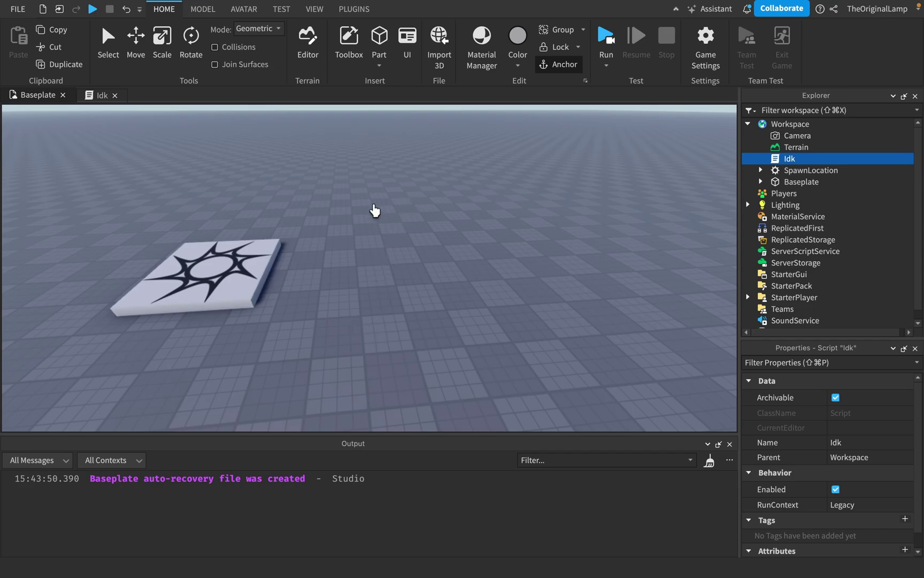
Insert a new Part and scale it up into a big block.
{"action": "scroll", "coordinate": [532, 187], "scroll_direction": "up", "scroll_amount": 2}
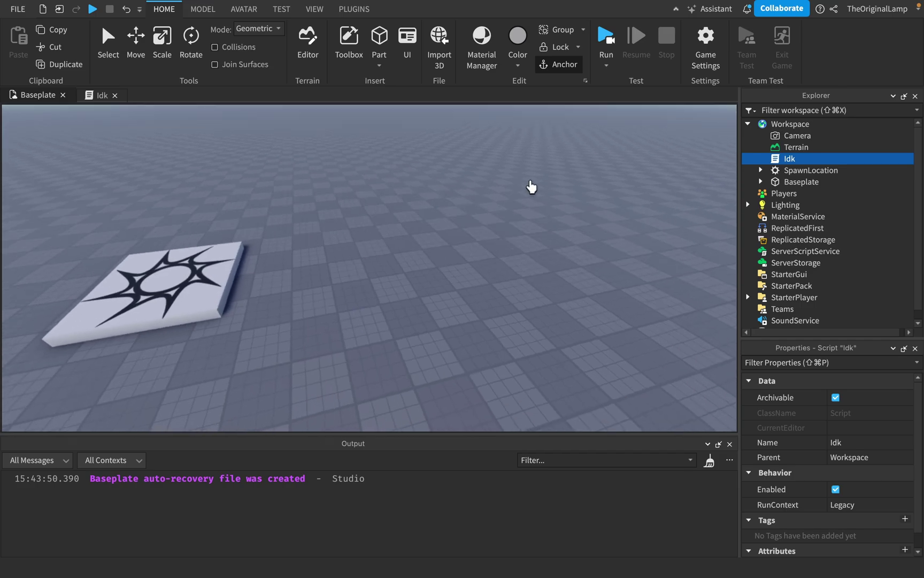
{"action": "scroll", "coordinate": [531, 186], "scroll_direction": "up", "scroll_amount": 1}
{"action": "left_click", "coordinate": [382, 57]}
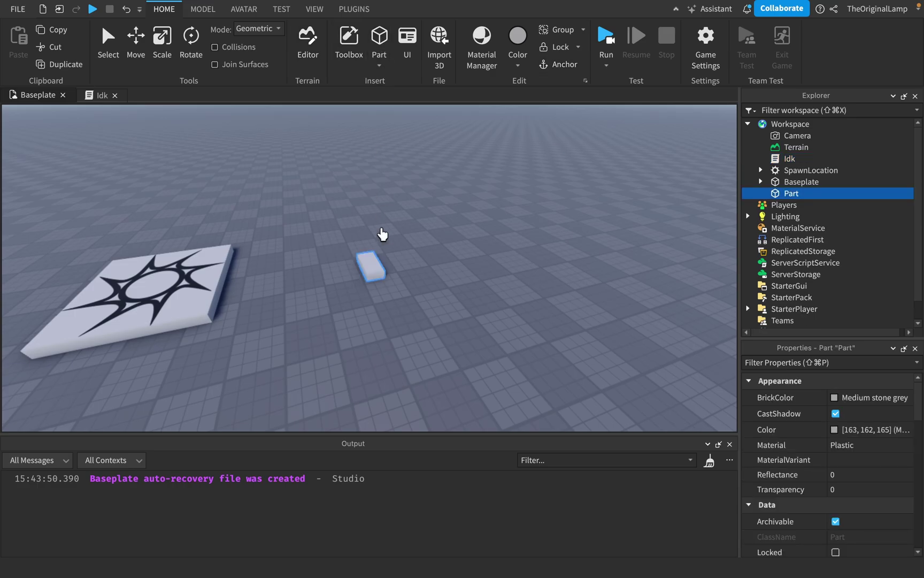
{"action": "key", "text": "super+2"}
{"action": "key", "text": "super+3"}
{"action": "left_click_drag", "start_coordinate": [369, 246], "coordinate": [476, 206]}
{"action": "left_click_drag", "start_coordinate": [429, 227], "coordinate": [478, 293]}
Orbit around the block and briefly expand and collapse StarterPlayer in Explorer.
{"action": "scroll", "coordinate": [377, 210], "scroll_direction": "down", "scroll_amount": 2}
{"action": "right_click_drag", "start_coordinate": [497, 221], "coordinate": [498, 221]}
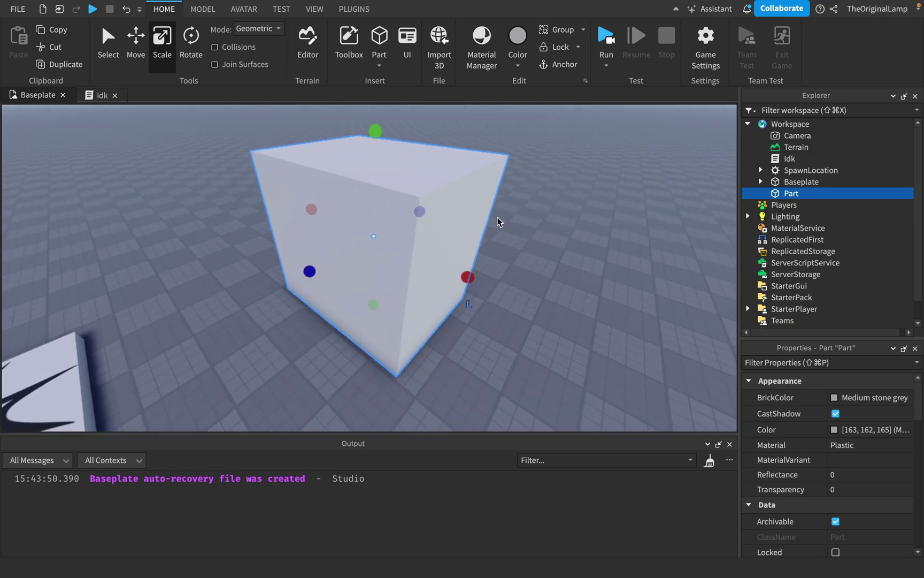
{"action": "scroll", "coordinate": [791, 235], "scroll_direction": "down", "scroll_amount": 1}
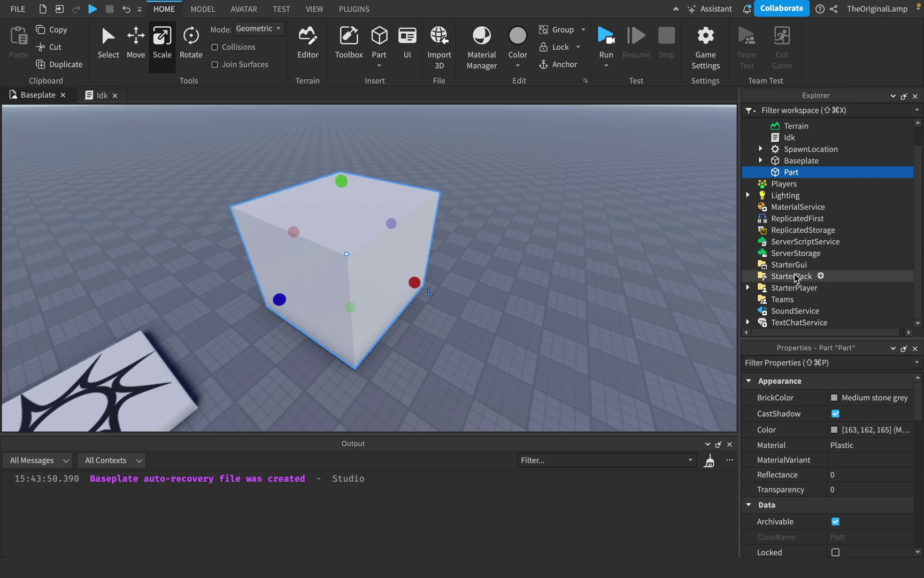
{"action": "left_click", "coordinate": [749, 287]}
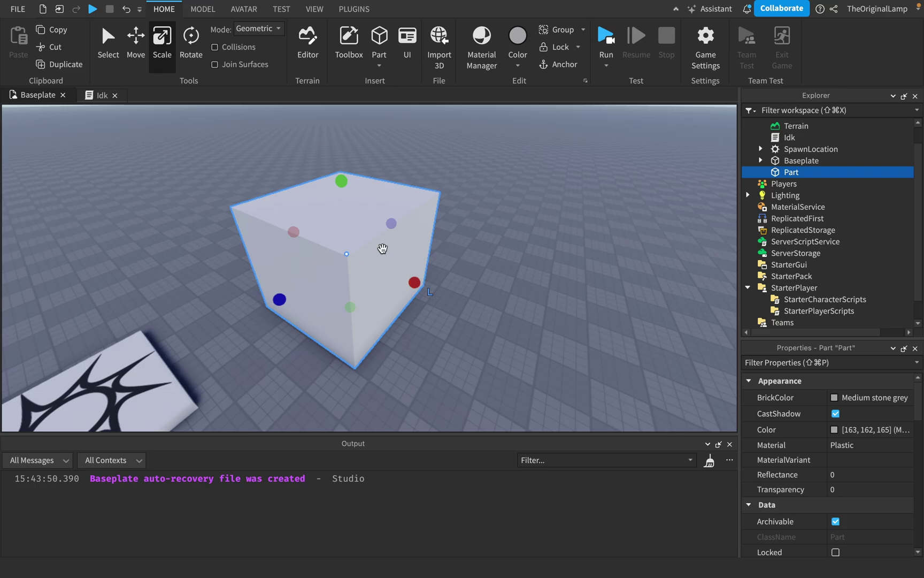
{"action": "left_click", "coordinate": [748, 288]}
{"action": "scroll", "coordinate": [766, 231], "scroll_direction": "up", "scroll_amount": 1}
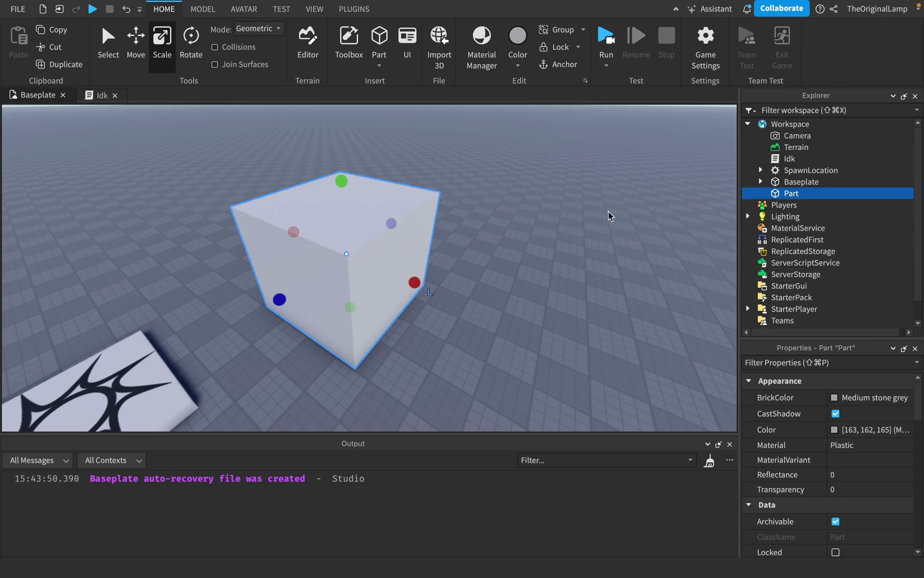
{"action": "key", "text": "w"}
{"action": "scroll", "coordinate": [609, 212], "scroll_direction": "down", "scroll_amount": 2}
{"action": "scroll", "coordinate": [482, 241], "scroll_direction": "up", "scroll_amount": 2}
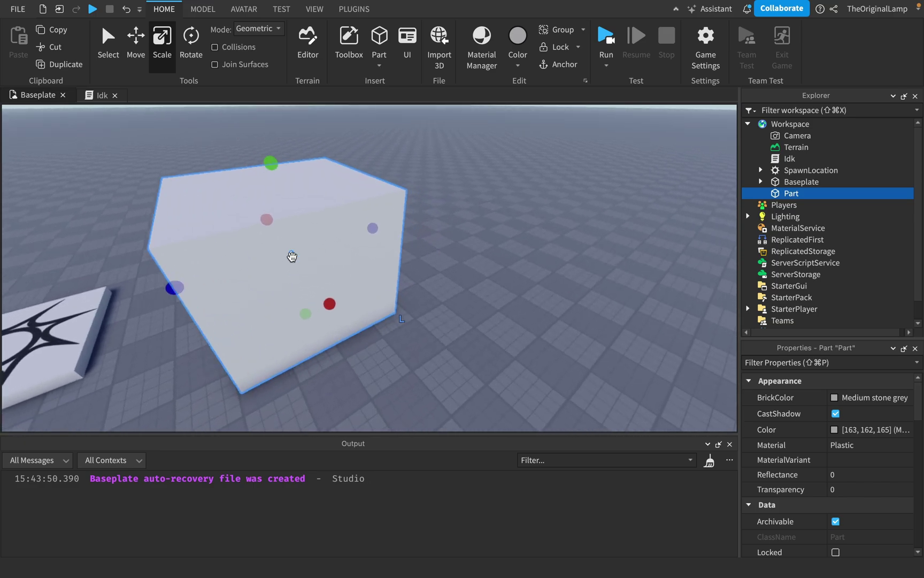
Reopen the Idk script to review line 1, briefly expanding Lighting in Explorer.
{"action": "left_click", "coordinate": [96, 95]}
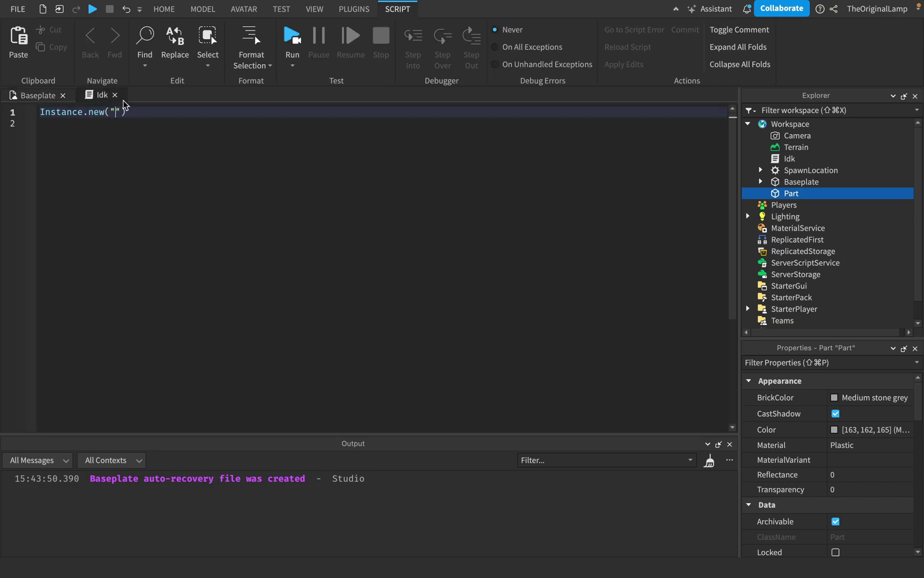
{"action": "left_click", "coordinate": [206, 114]}
{"action": "left_click_drag", "start_coordinate": [151, 111], "coordinate": [37, 118]}
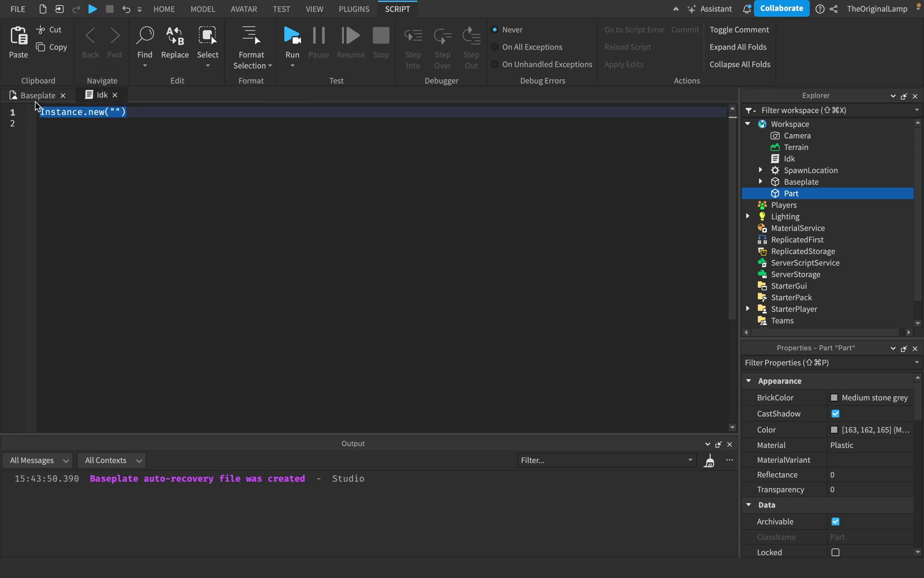
{"action": "left_click", "coordinate": [112, 114]}
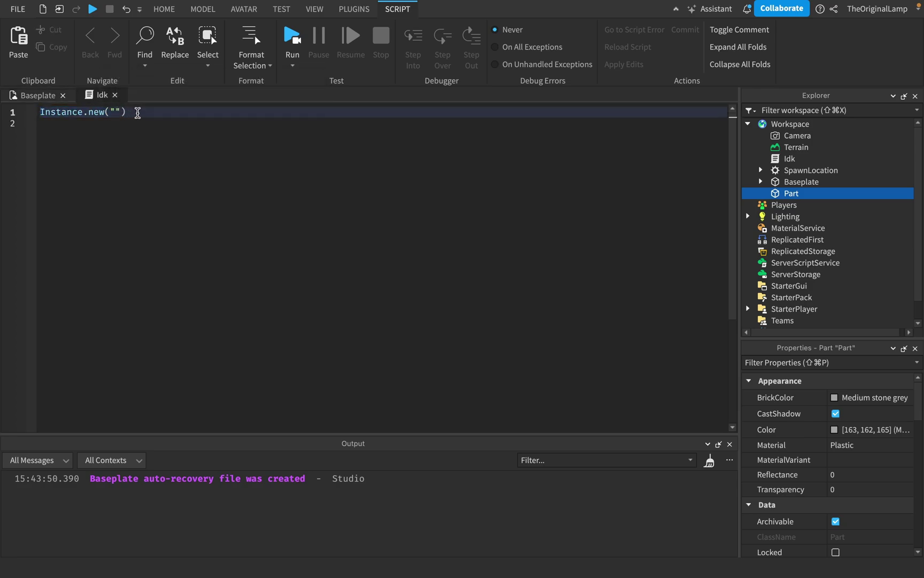
{"action": "left_click", "coordinate": [748, 217]}
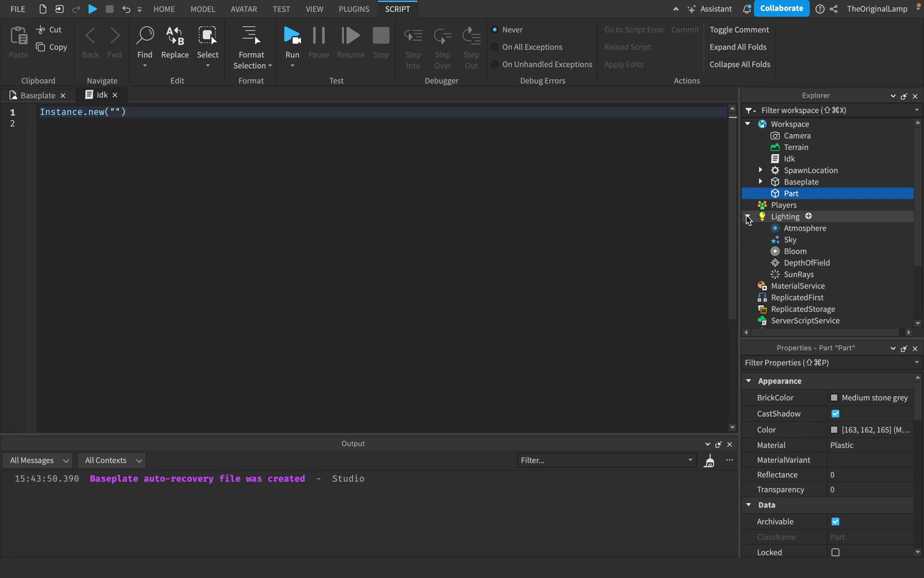
{"action": "left_click", "coordinate": [749, 217]}
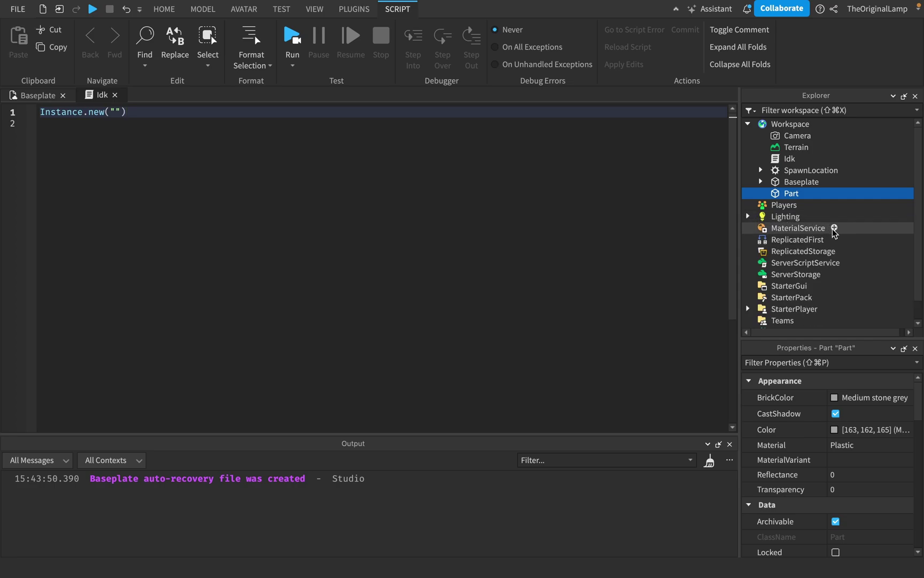
{"action": "left_click", "coordinate": [197, 121]}
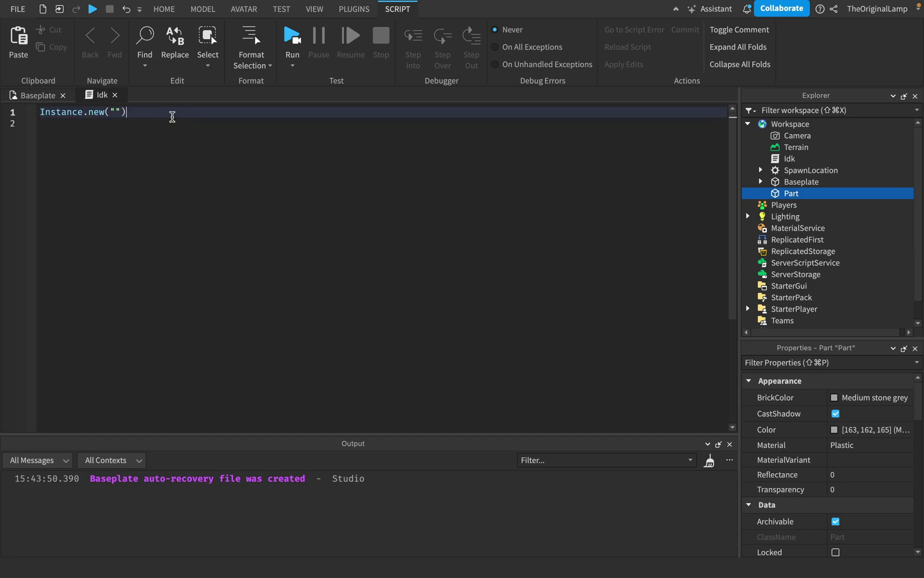
Fill the empty quotes with Part via autocomplete, giving Instance.new("Part").
{"action": "left_click", "coordinate": [116, 112]}
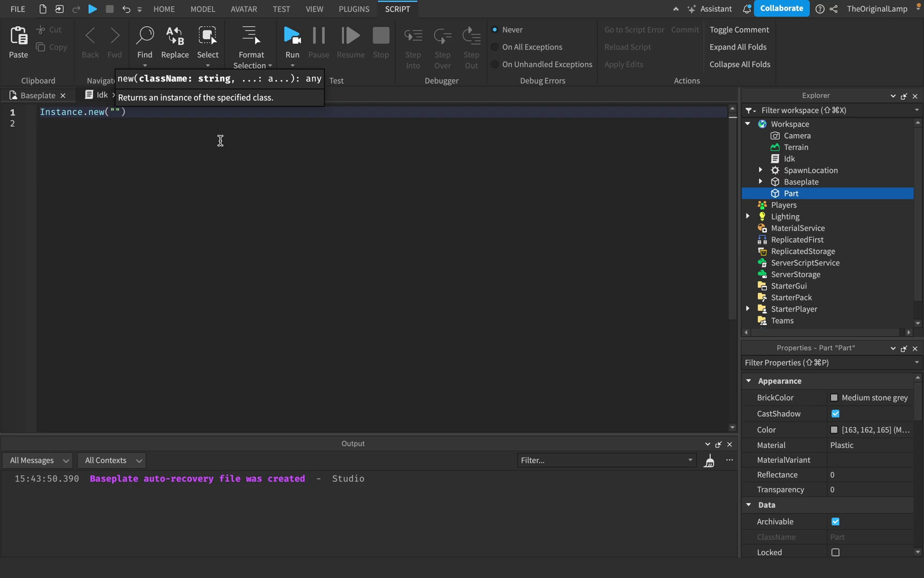
{"action": "type", "text": "Pa"}
{"action": "left_click", "coordinate": [167, 123]}
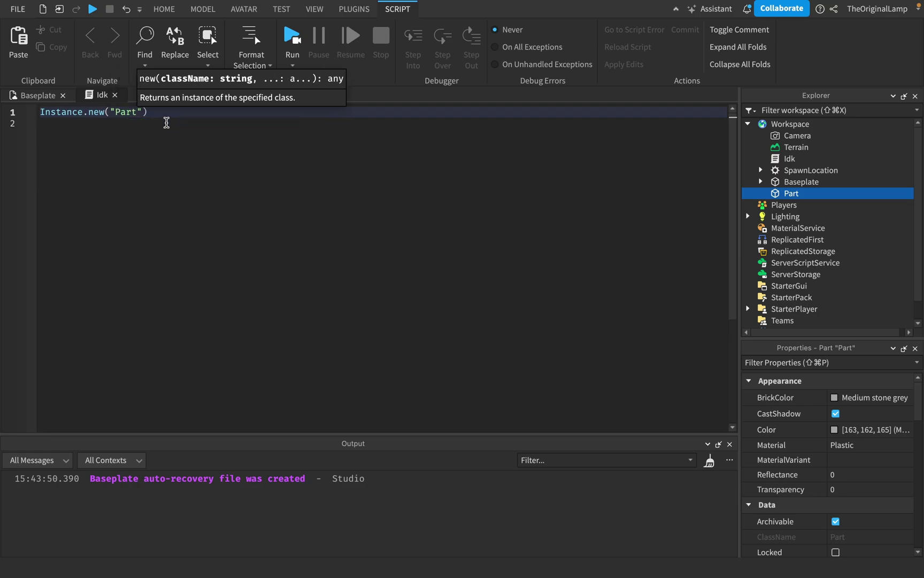
{"action": "key", "text": "Right"}
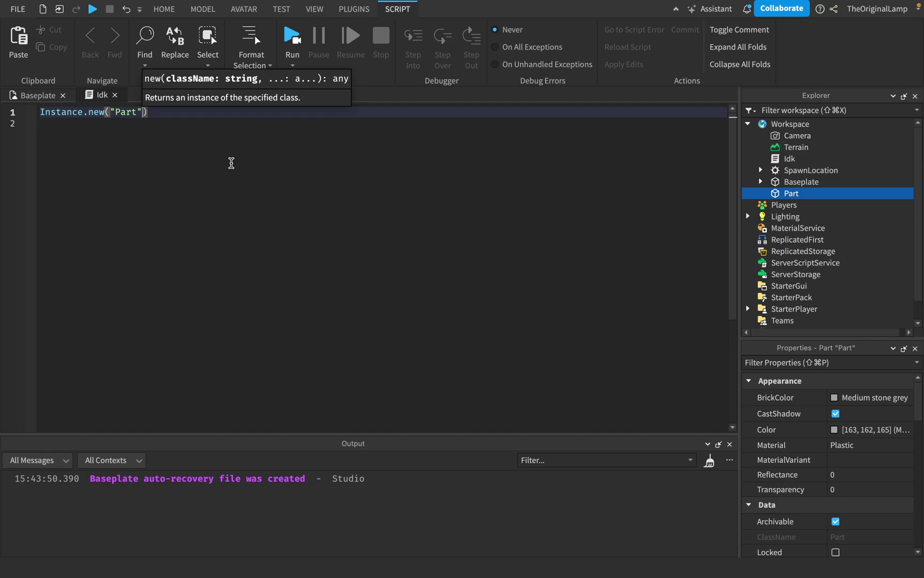
{"action": "type", "text": ","}
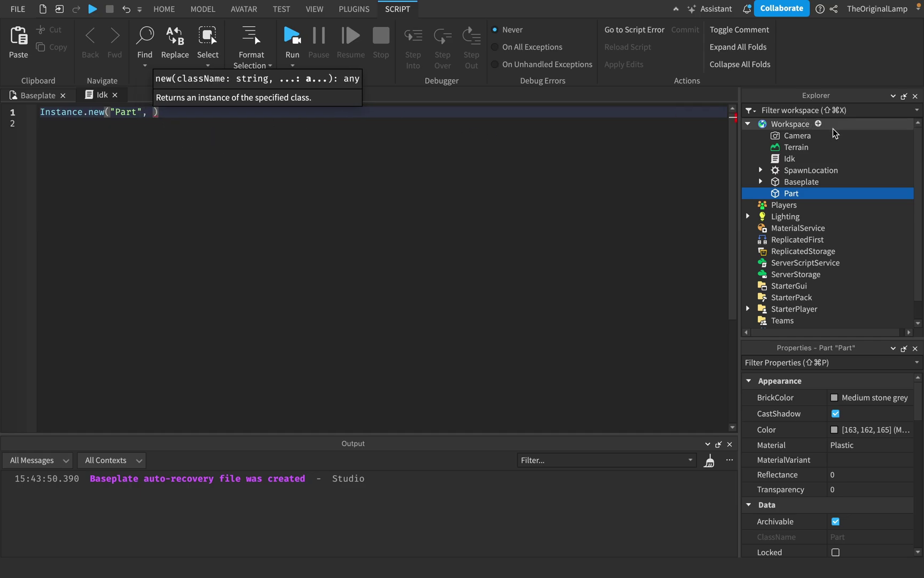
{"action": "key", "text": "BackSpace"}
{"action": "key", "text": "BackSpace"}
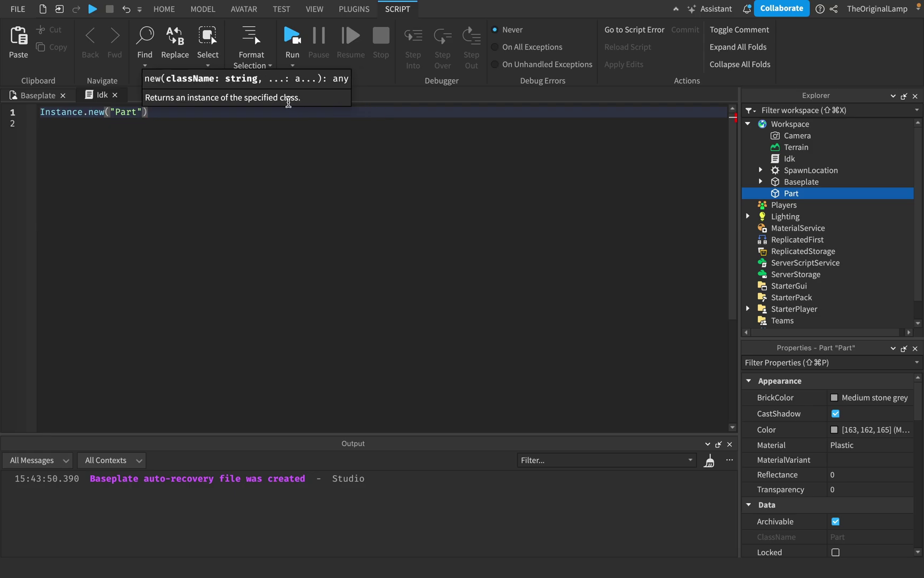
Run two play tests, checking Workspace in Explorer for the scripted Part, then stop.
{"action": "left_click", "coordinate": [256, 110]}
{"action": "left_click", "coordinate": [54, 94]}
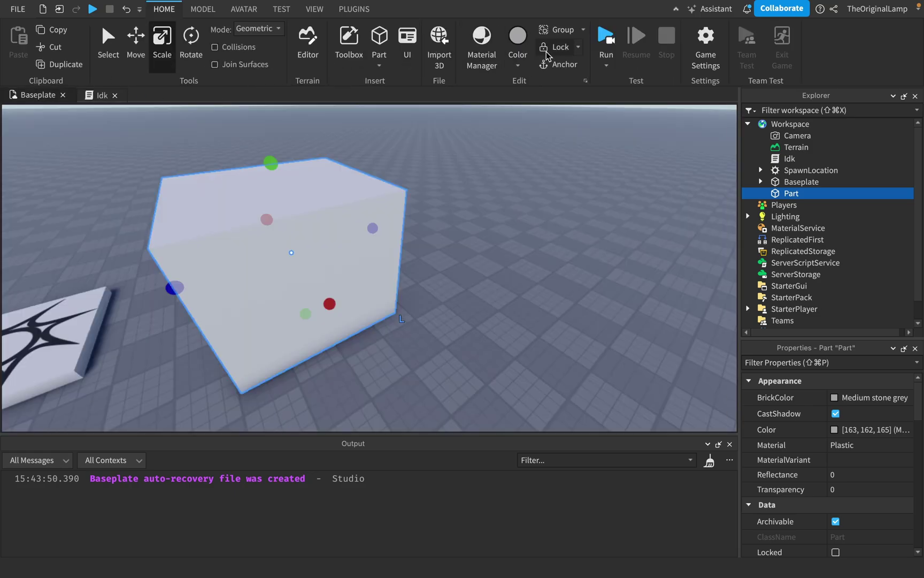
{"action": "left_click", "coordinate": [607, 43]}
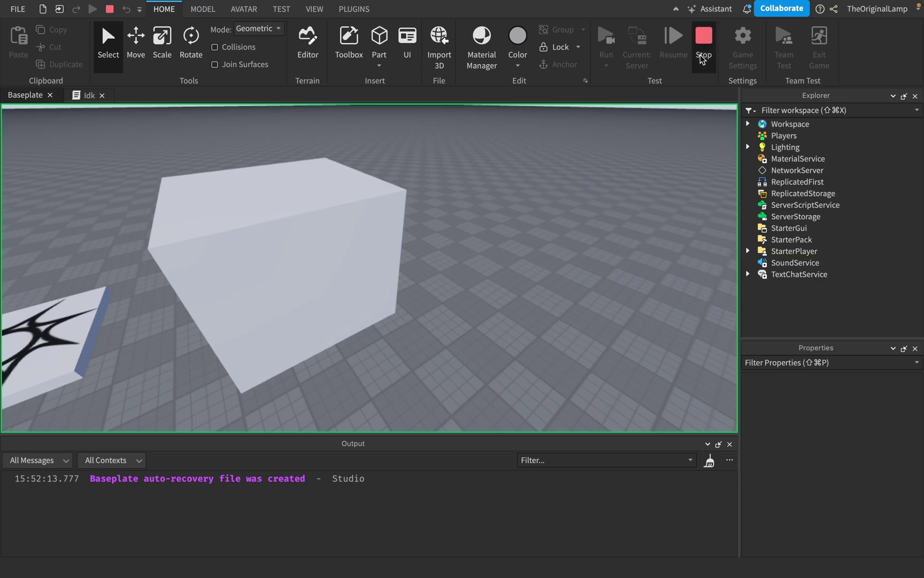
{"action": "left_click", "coordinate": [703, 56]}
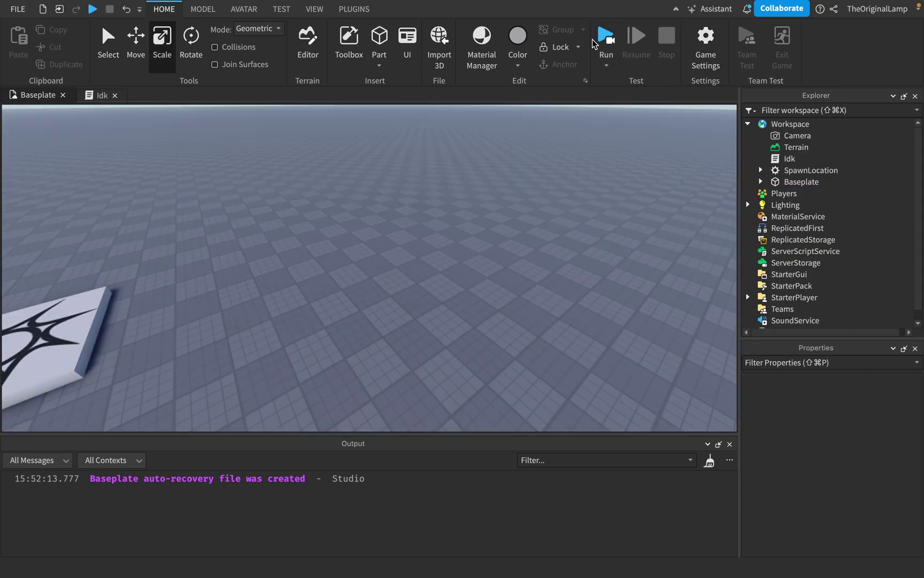
{"action": "left_click", "coordinate": [604, 37]}
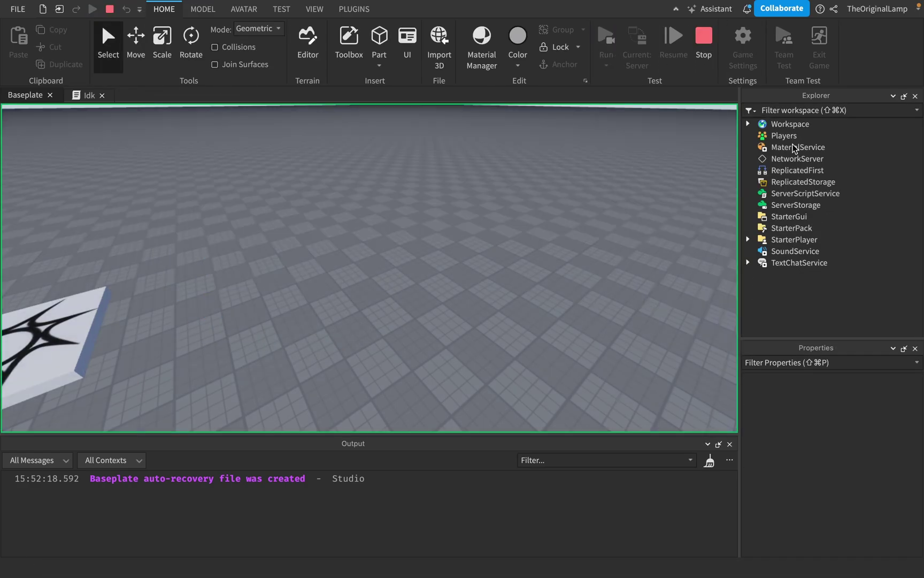
{"action": "left_click", "coordinate": [748, 124]}
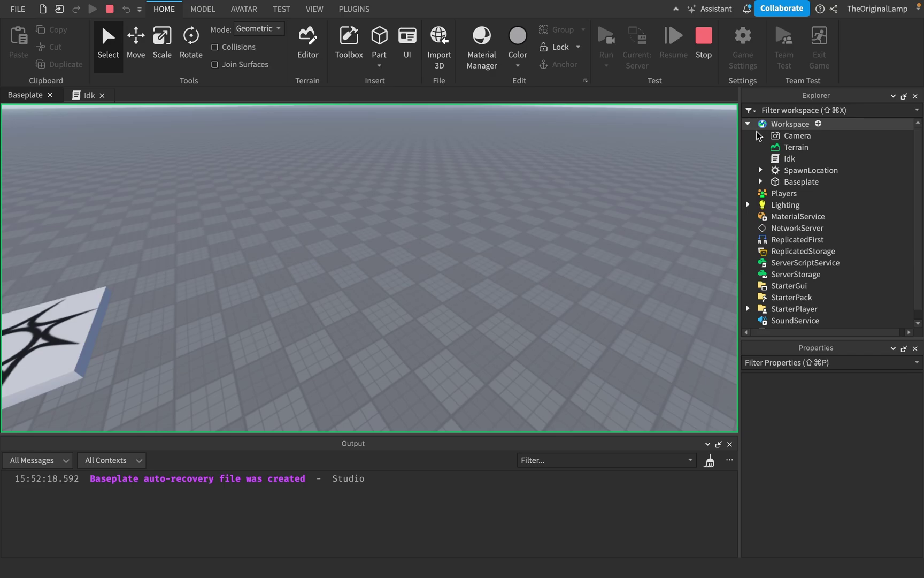
{"action": "scroll", "coordinate": [794, 203], "scroll_direction": "down", "scroll_amount": 1}
{"action": "scroll", "coordinate": [802, 246], "scroll_direction": "up", "scroll_amount": 1}
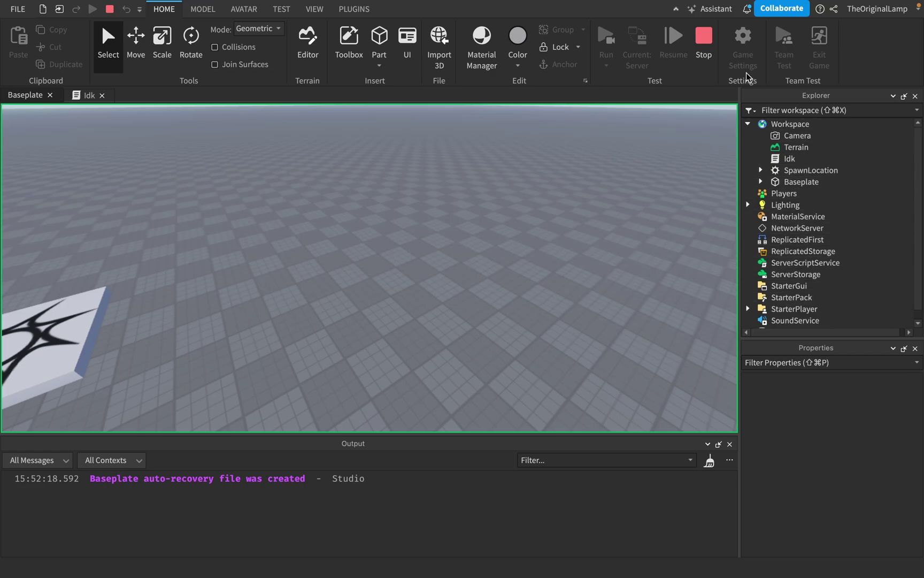
{"action": "left_click", "coordinate": [704, 51]}
Add workspace as the parent argument of Instance.new and start a play test.
{"action": "left_click", "coordinate": [104, 102]}
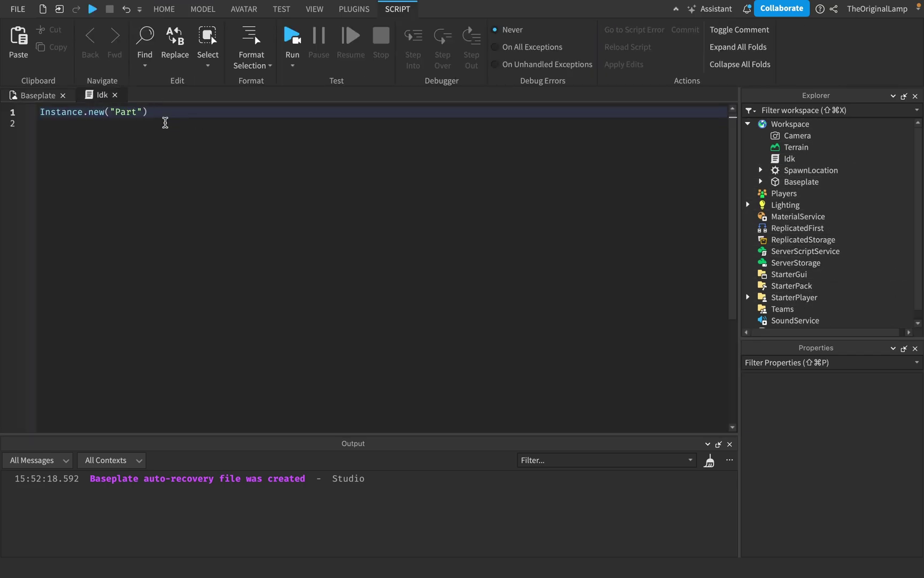
{"action": "type", "text": ")"}
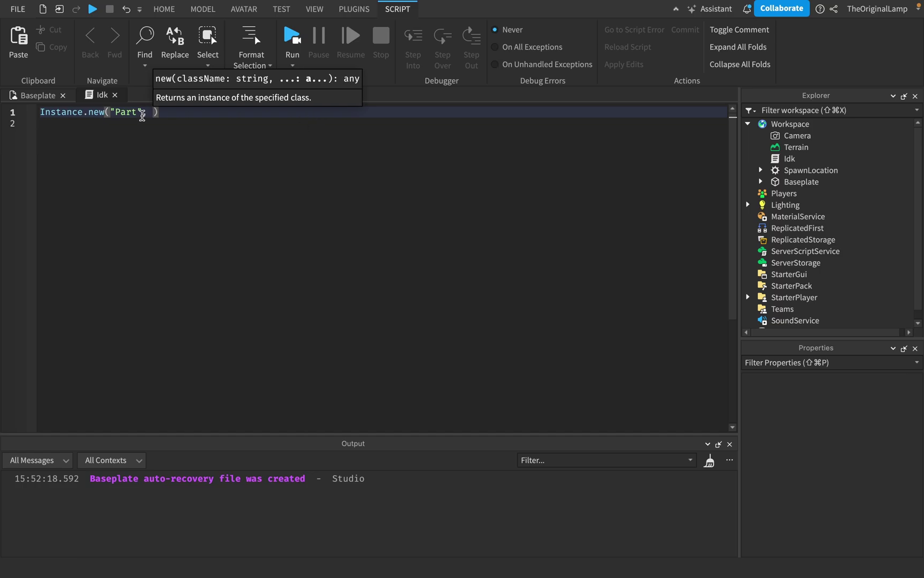
{"action": "type", "text": "workspace"}
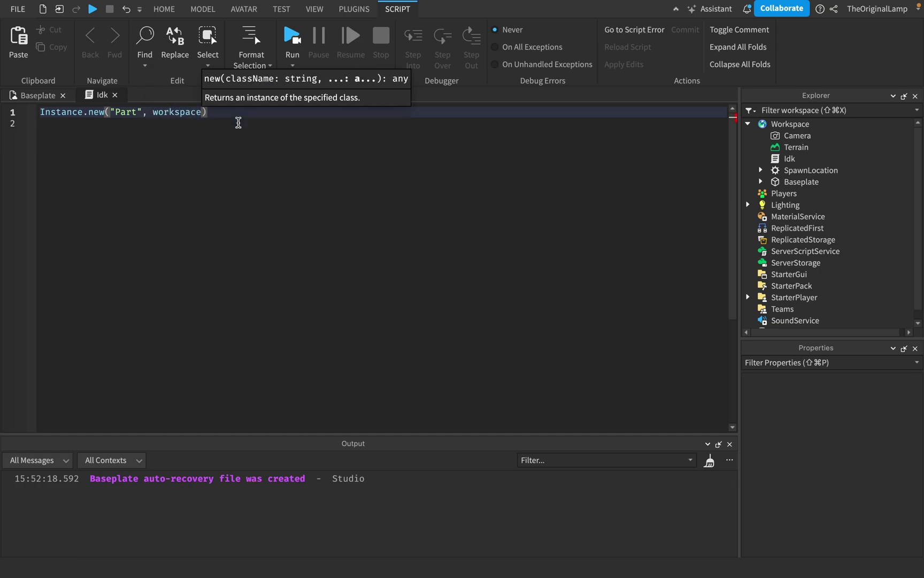
{"action": "left_click", "coordinate": [292, 37]}
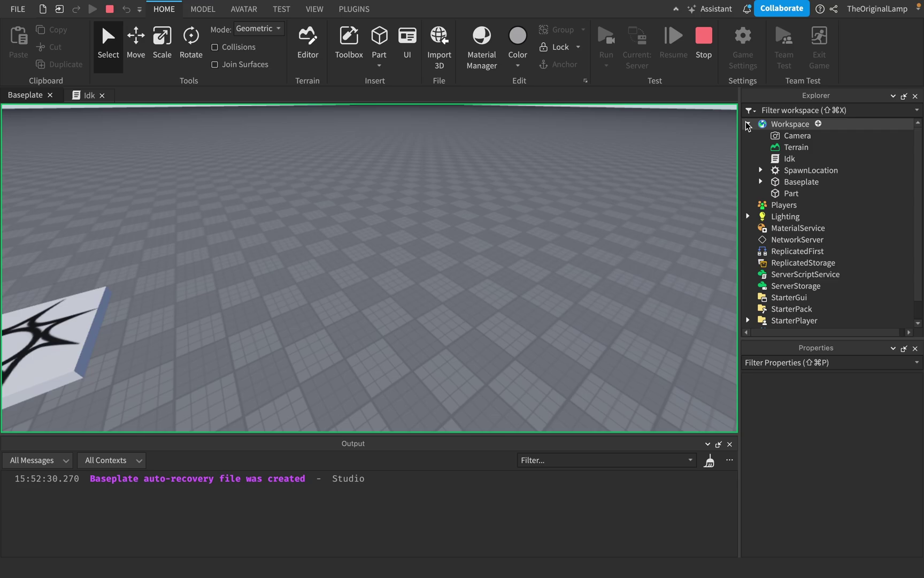
Select the spawned Part, raise it about 7.6 studs with Move, then stop the test.
{"action": "scroll", "coordinate": [553, 179], "scroll_direction": "down", "scroll_amount": 5}
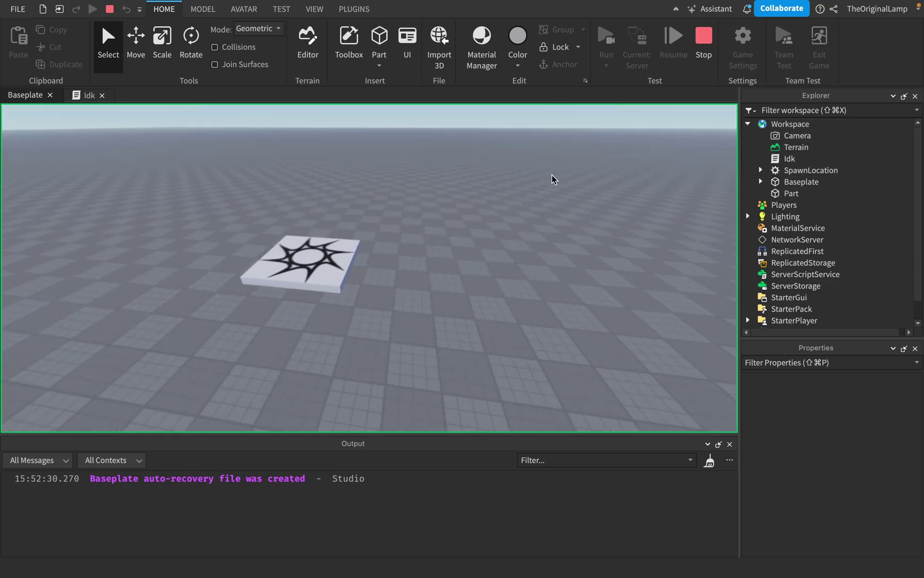
{"action": "scroll", "coordinate": [617, 118], "scroll_direction": "up", "scroll_amount": 3}
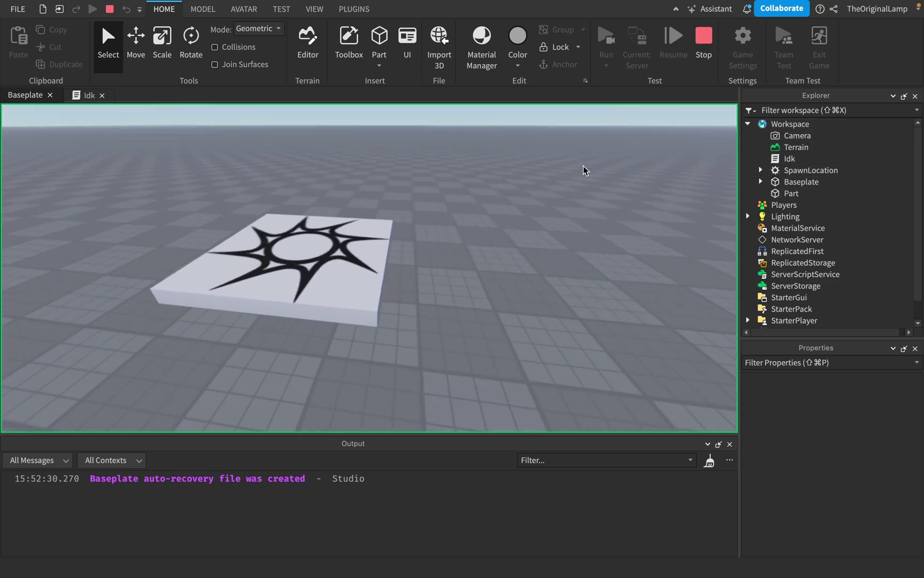
{"action": "key", "text": "w"}
{"action": "right_click_drag", "start_coordinate": [585, 170], "coordinate": [584, 169]}
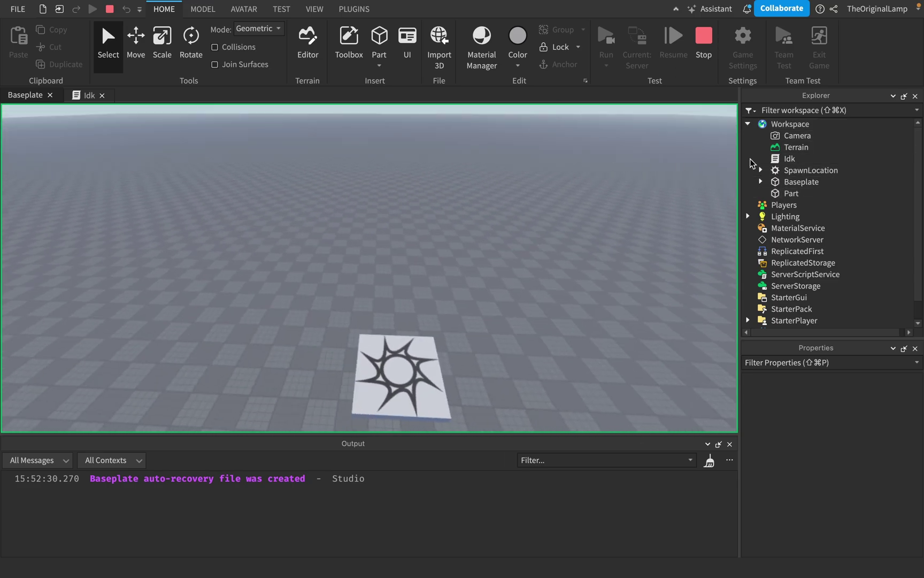
{"action": "left_click", "coordinate": [790, 193]}
{"action": "scroll", "coordinate": [826, 409], "scroll_direction": "down", "scroll_amount": 8}
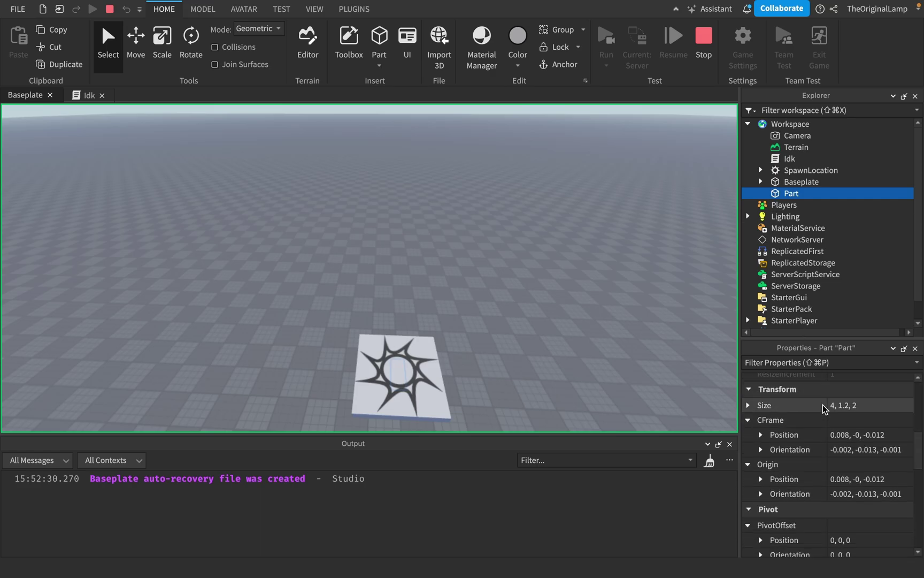
{"action": "key", "text": "super+2"}
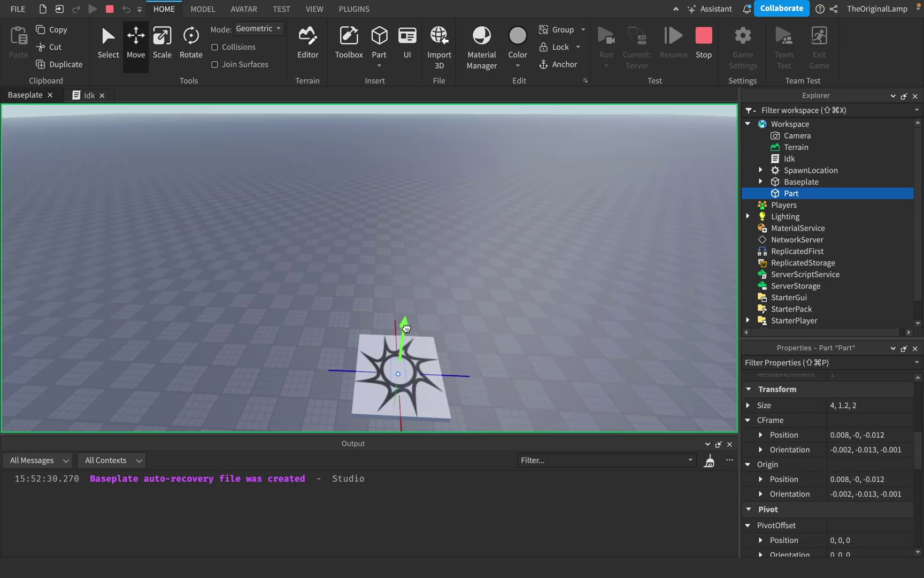
{"action": "left_click_drag", "start_coordinate": [405, 321], "coordinate": [421, 281]}
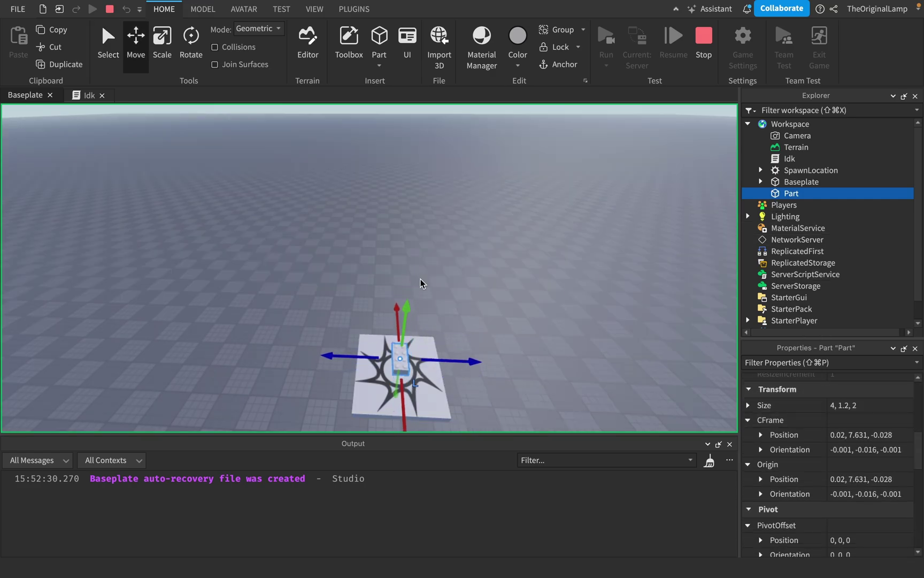
{"action": "left_click", "coordinate": [704, 38]}
Select and delete the workspace argument after "Part" on line 1 of Idk.
{"action": "left_click", "coordinate": [101, 97]}
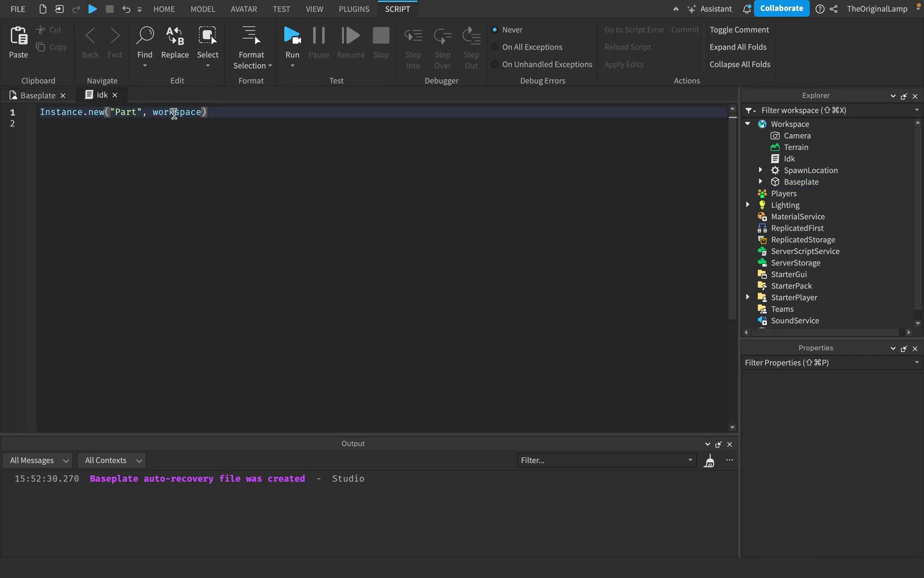
{"action": "left_click", "coordinate": [175, 113]}
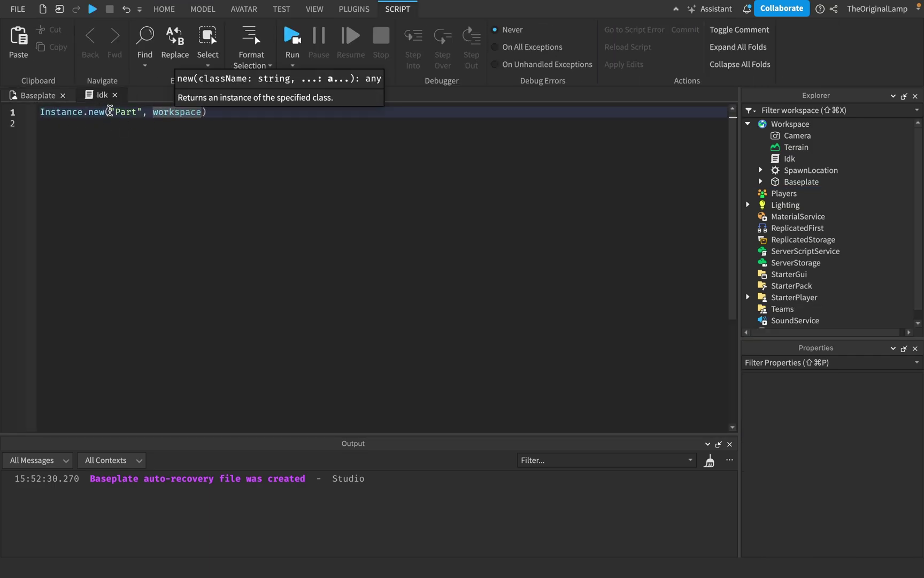
{"action": "double_click", "coordinate": [125, 112]}
{"action": "left_click", "coordinate": [137, 113]}
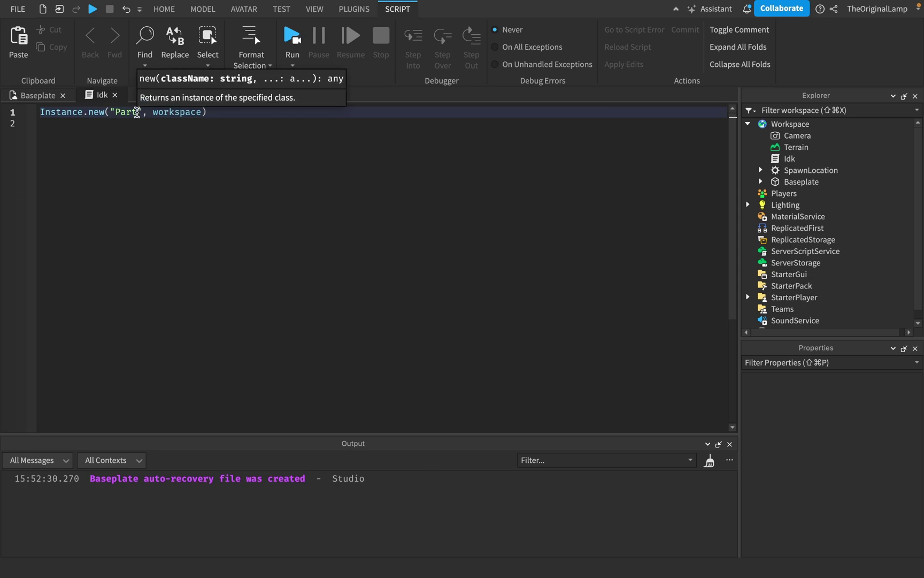
{"action": "mouse_move", "coordinate": [142, 113]}
{"action": "left_mouse_down"}
{"action": "mouse_move", "coordinate": [110, 112]}
{"action": "mouse_move", "coordinate": [200, 112]}
{"action": "left_mouse_up"}
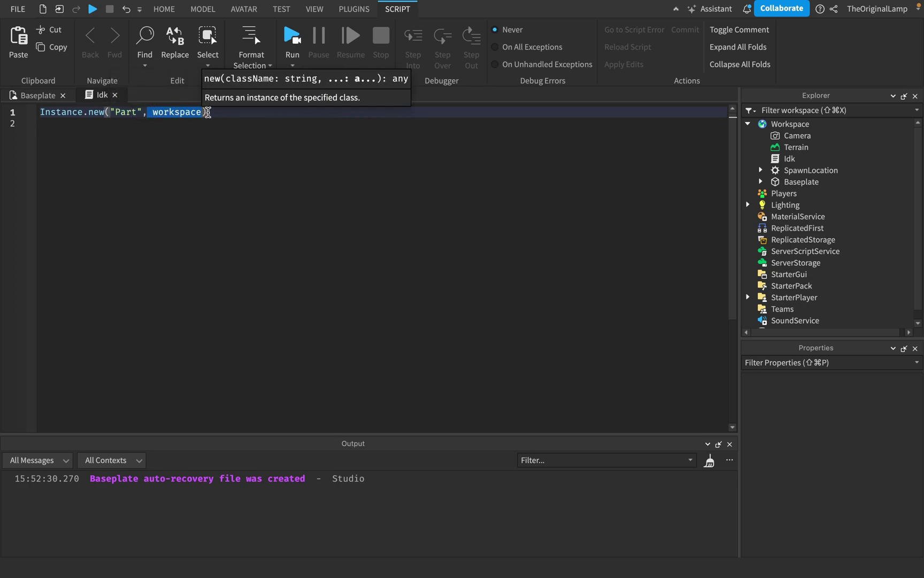
{"action": "double_click", "coordinate": [194, 112]}
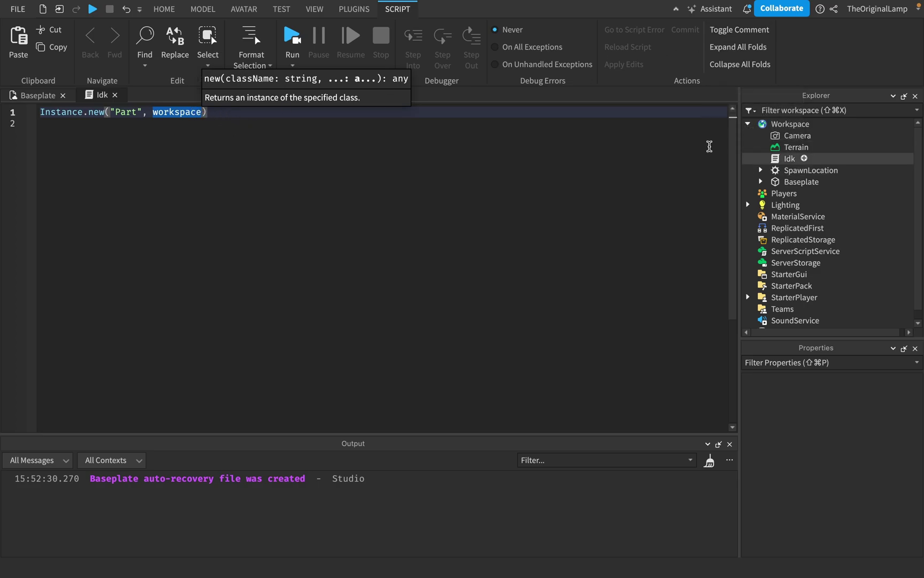
{"action": "key", "text": "BackSpace"}
{"action": "key", "text": "BackSpace"}
{"action": "key", "text": "BackSpace"}
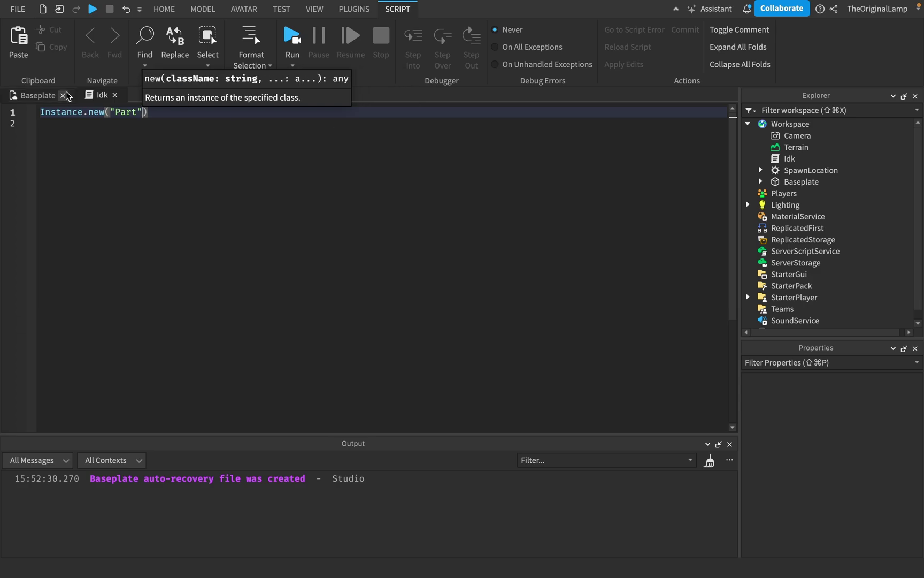
Prefix line 1 with 'local newPart =' so the new Part is stored, and start line 2.
{"action": "left_click", "coordinate": [41, 112]}
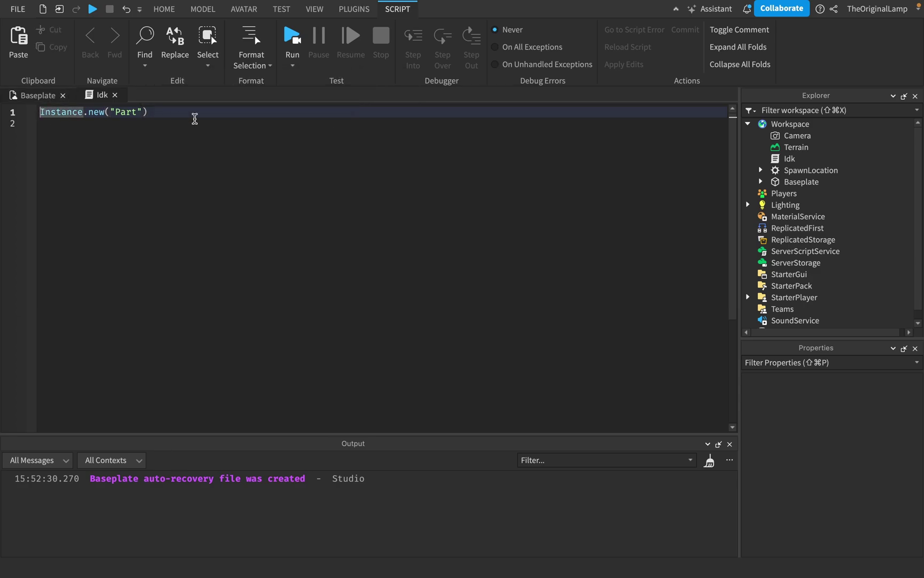
{"action": "type", "text": "local newPart"}
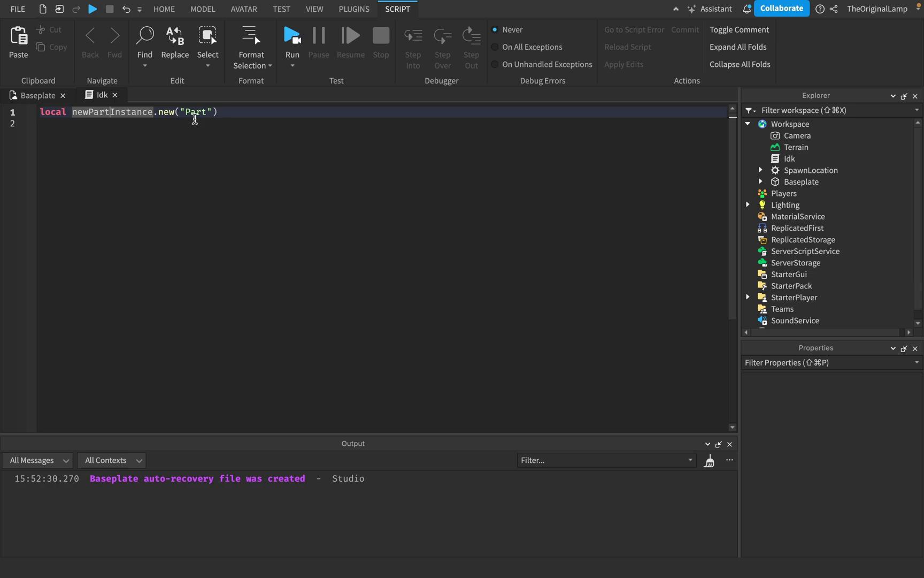
{"action": "type", "text": " ="}
{"action": "left_click", "coordinate": [235, 111]}
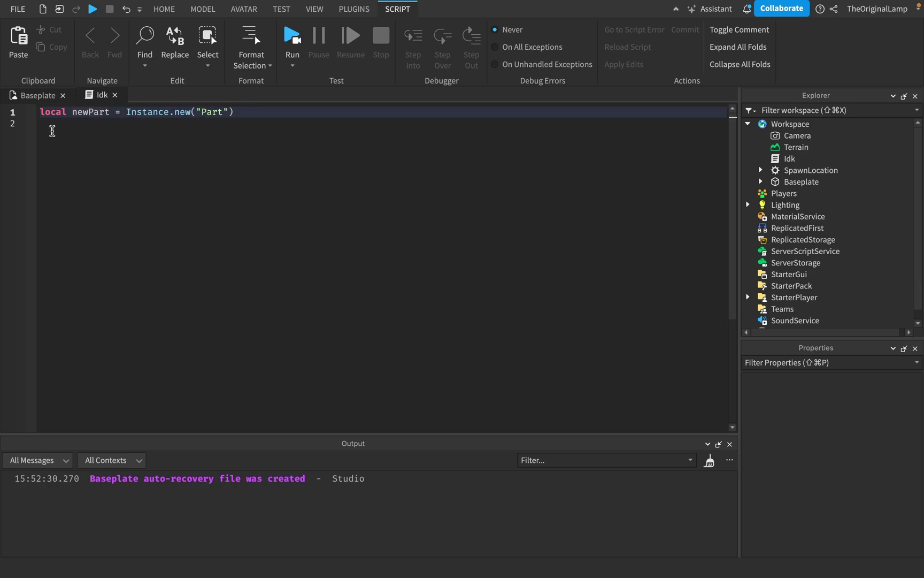
{"action": "left_click_drag", "start_coordinate": [40, 113], "coordinate": [244, 108]}
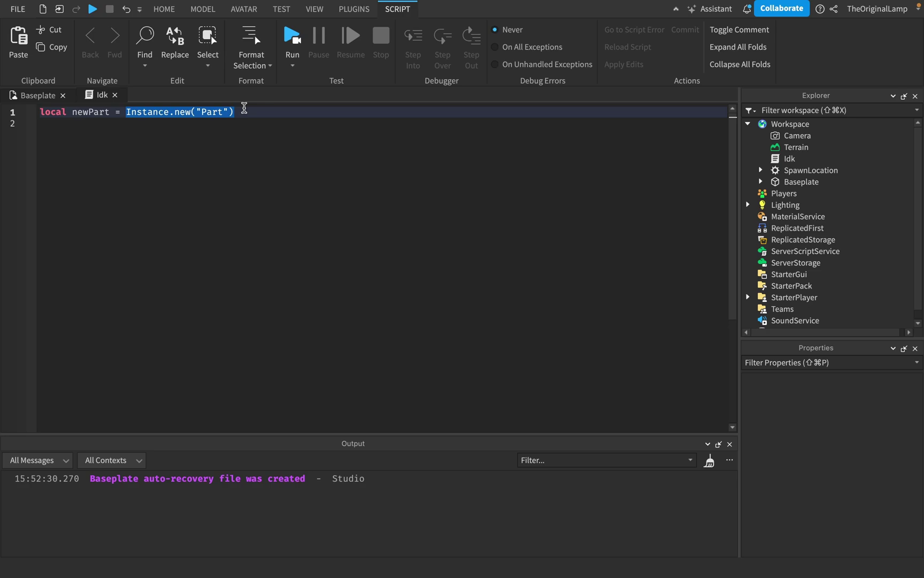
{"action": "left_click", "coordinate": [251, 110]}
{"action": "left_click_drag", "start_coordinate": [109, 114], "coordinate": [32, 114]}
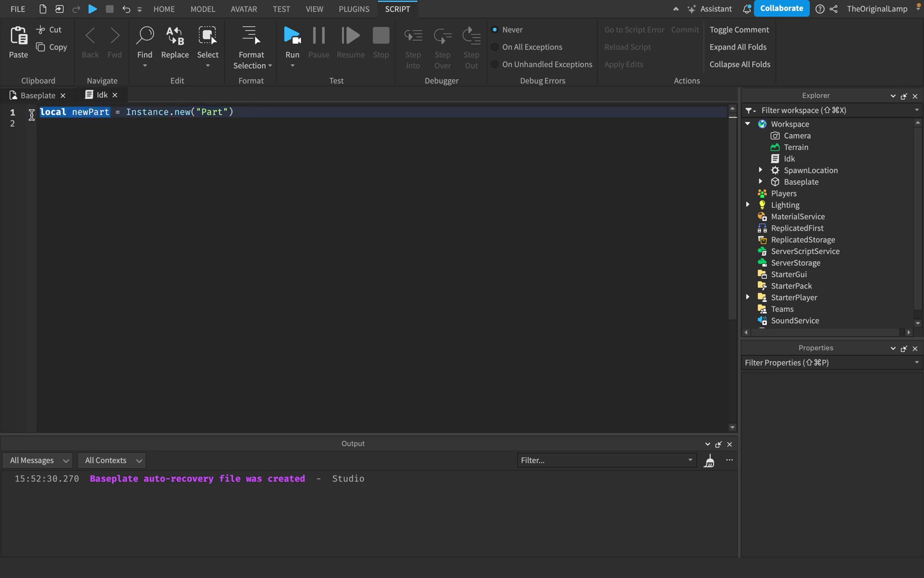
{"action": "mouse_move", "coordinate": [126, 112]}
{"action": "left_mouse_down"}
{"action": "mouse_move", "coordinate": [256, 109]}
{"action": "mouse_move", "coordinate": [140, 96]}
{"action": "mouse_move", "coordinate": [126, 110]}
{"action": "left_mouse_up"}
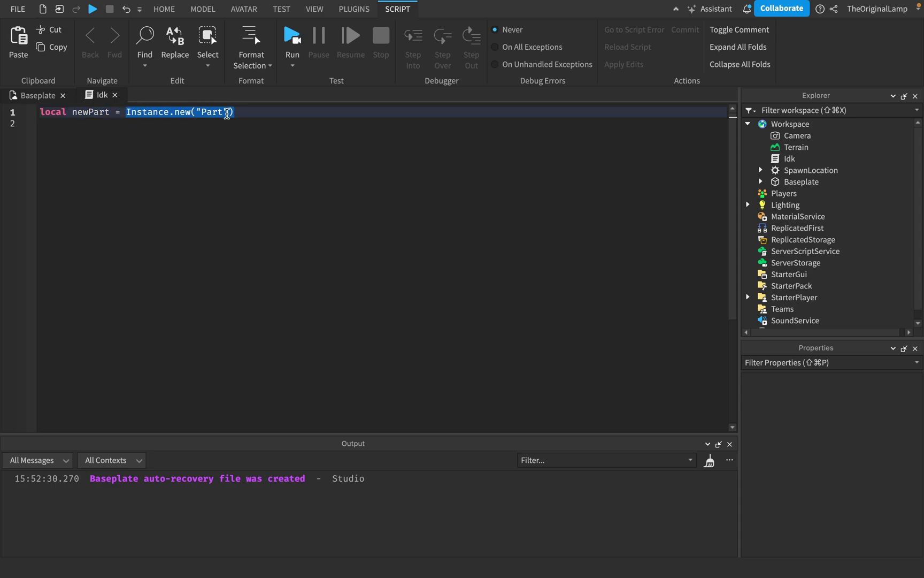
{"action": "left_click", "coordinate": [255, 110]}
{"action": "key", "text": "Return"}
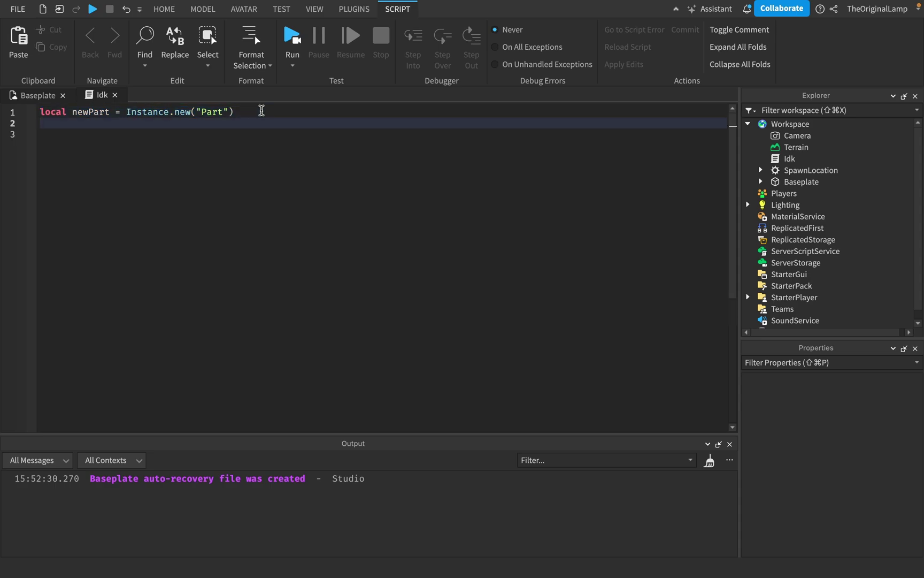
{"action": "type", "text": "newPart.c"}
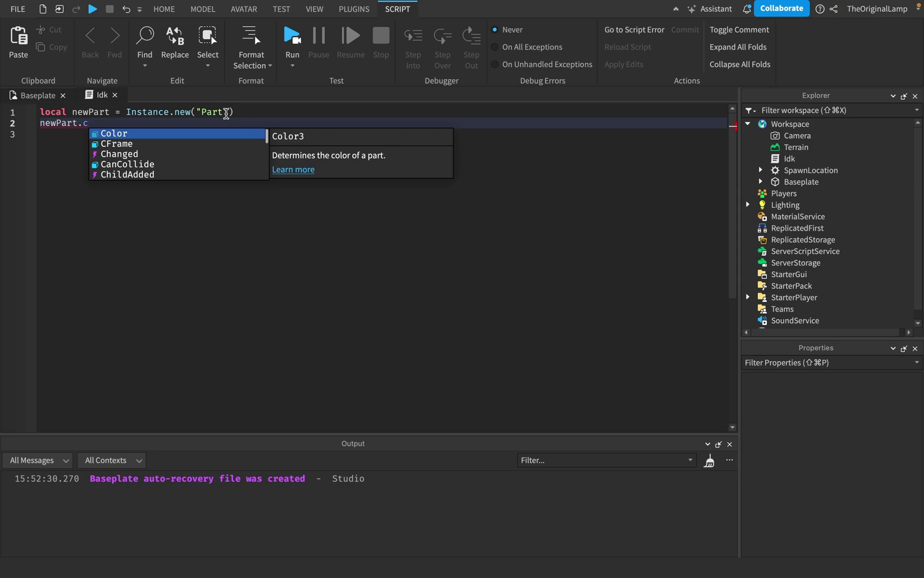
{"action": "key", "text": "BackSpace"}
{"action": "type", "text": "an"}
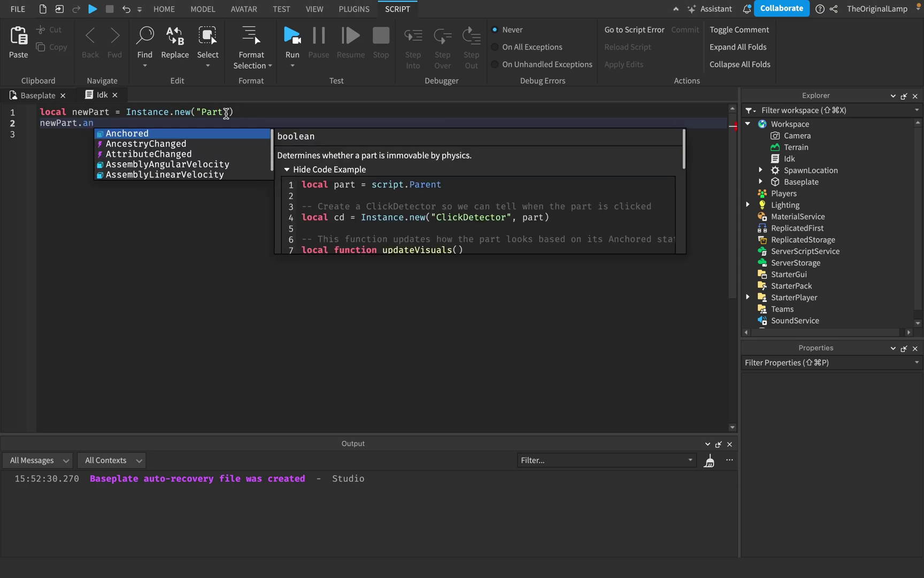
{"action": "key", "text": "BackSpace"}
{"action": "key", "text": "BackSpace"}
{"action": "type", "text": "st"}
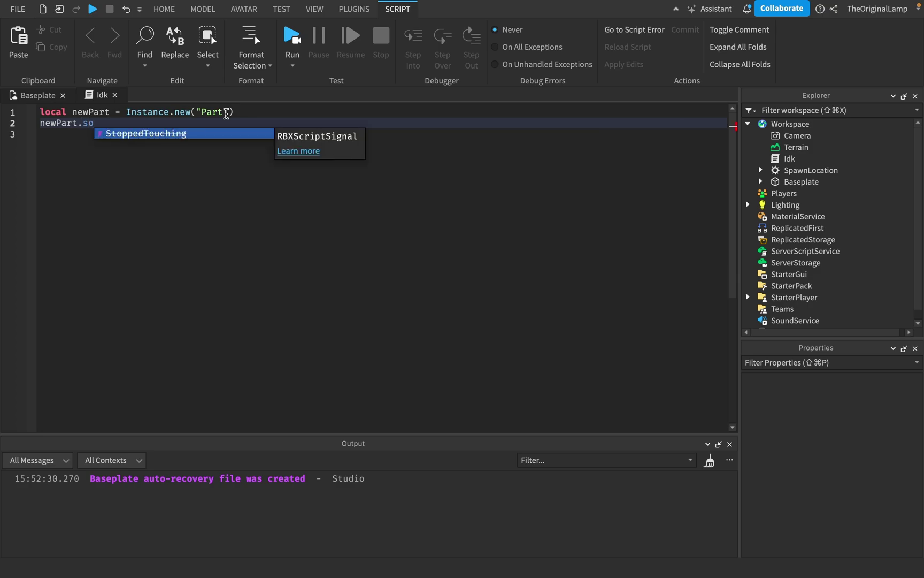
{"action": "key", "text": "BackSpace"}
{"action": "key", "text": "BackSpace"}
{"action": "type", "text": "touc"}
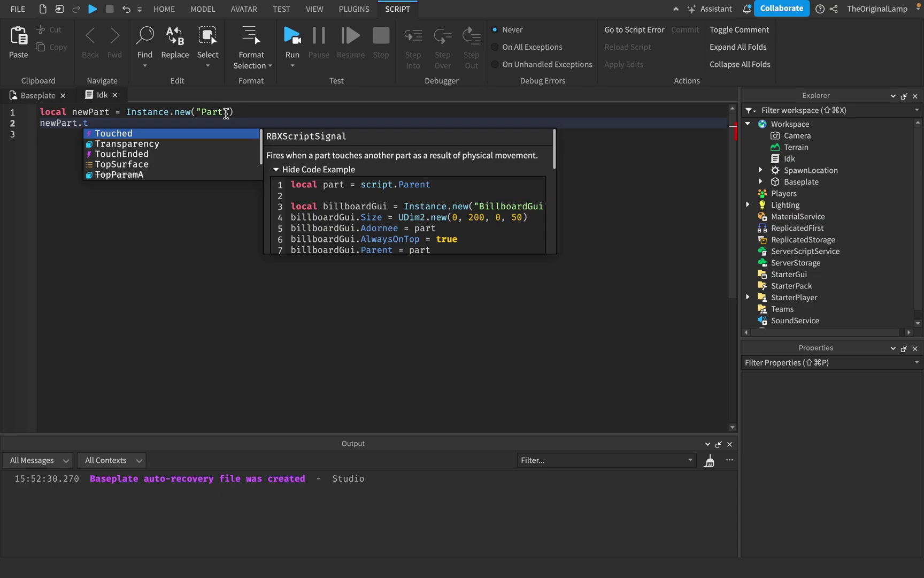
{"action": "key", "text": "BackSpace"}
{"action": "key", "text": "BackSpace"}
{"action": "key", "text": "BackSpace"}
{"action": "key", "text": "BackSpace"}
{"action": "key", "text": "BackSpace"}
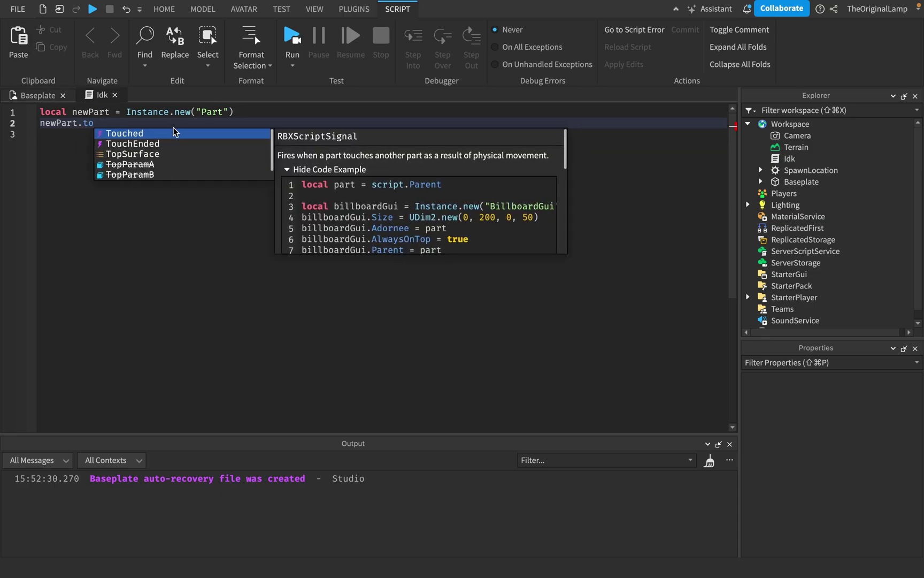
{"action": "type", "text": ":Clo"}
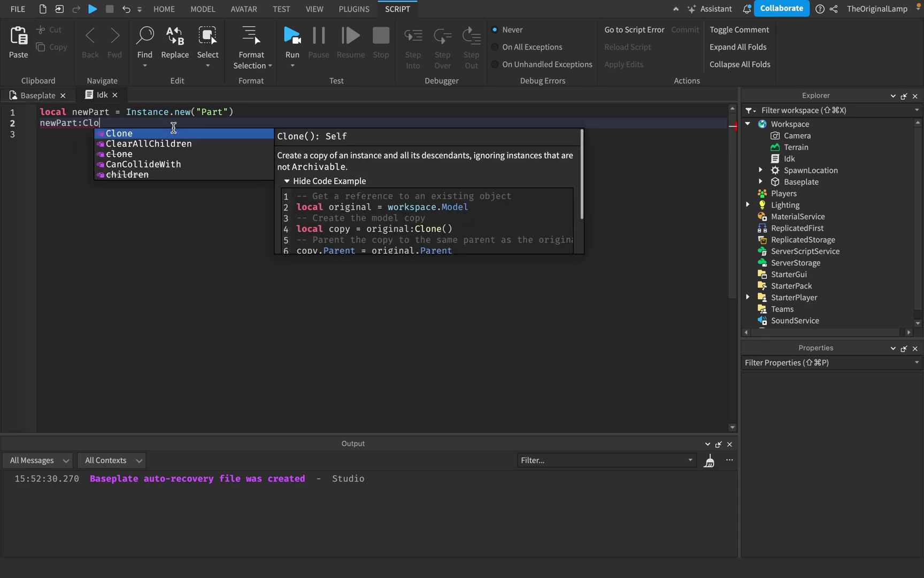
{"action": "key", "text": "BackSpace"}
{"action": "key", "text": "BackSpace"}
{"action": "key", "text": "BackSpace"}
{"action": "key", "text": "BackSpace"}
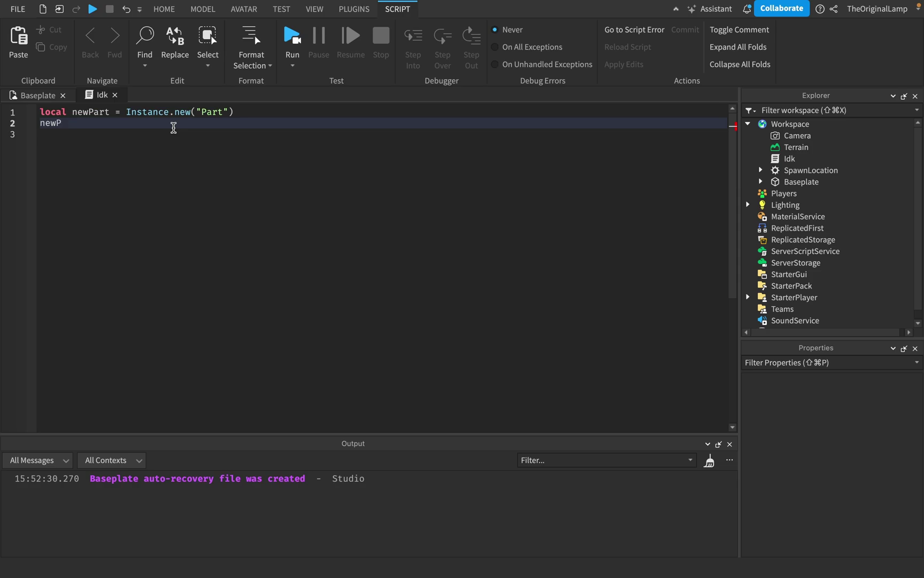
{"action": "key", "text": "BackSpace"}
{"action": "left_click", "coordinate": [238, 111]}
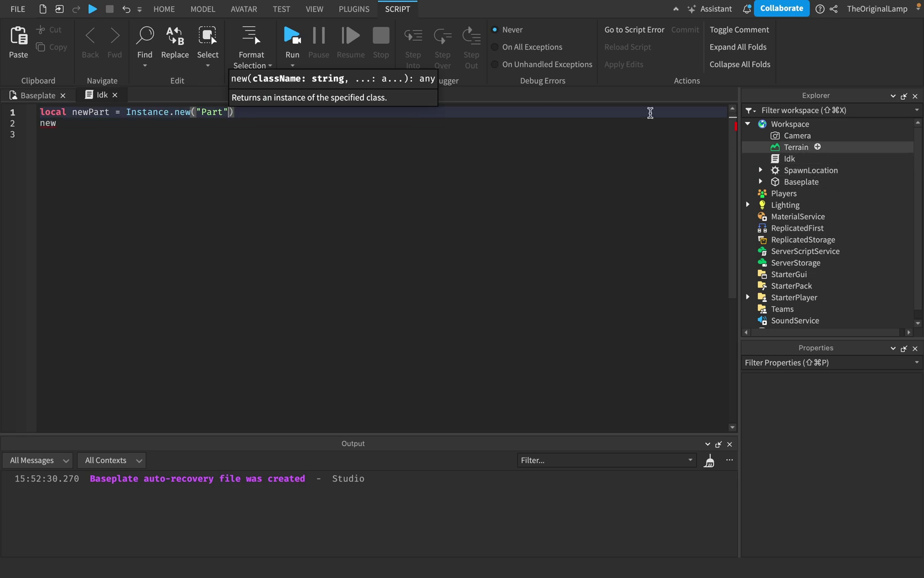
{"action": "left_click", "coordinate": [121, 118]}
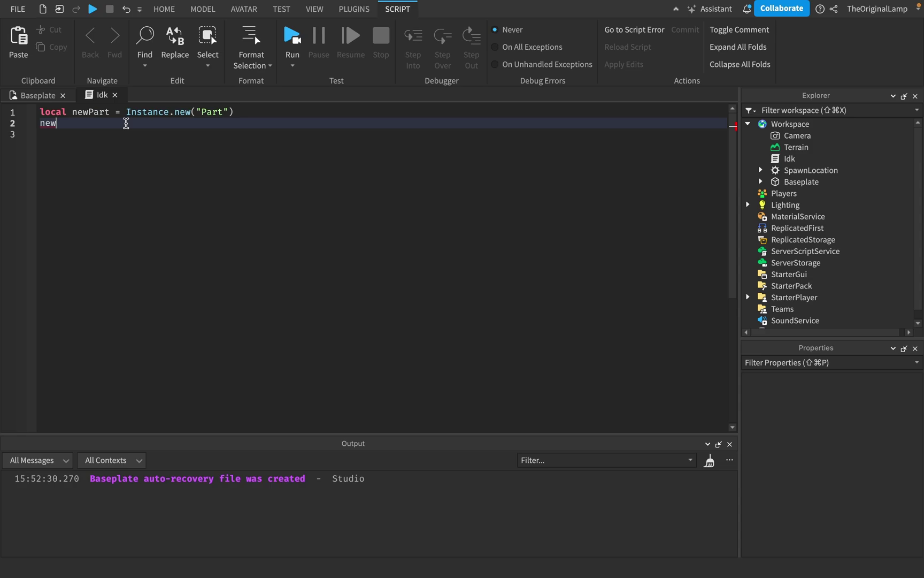
{"action": "type", "text": "Part.s"}
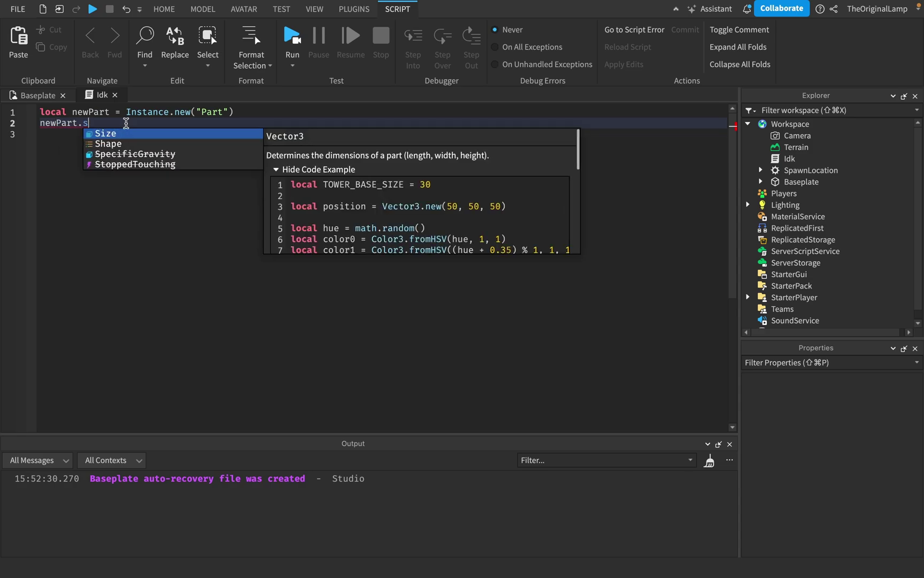
{"action": "key", "text": "BackSpace"}
{"action": "type", "text": "to"}
{"action": "key", "text": "BackSpace"}
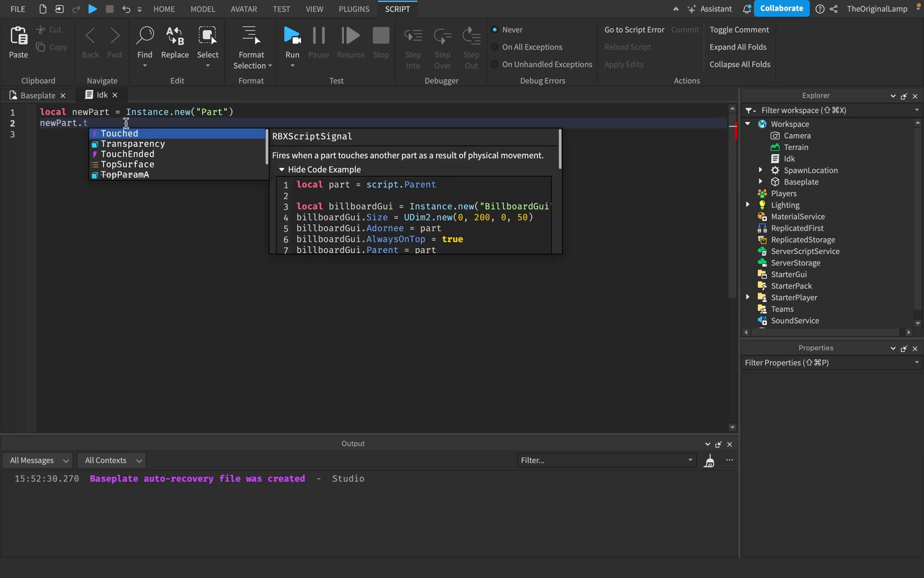
{"action": "key", "text": "BackSpace"}
{"action": "key", "text": "BackSpace"}
{"action": "type", "text": ":Fir"}
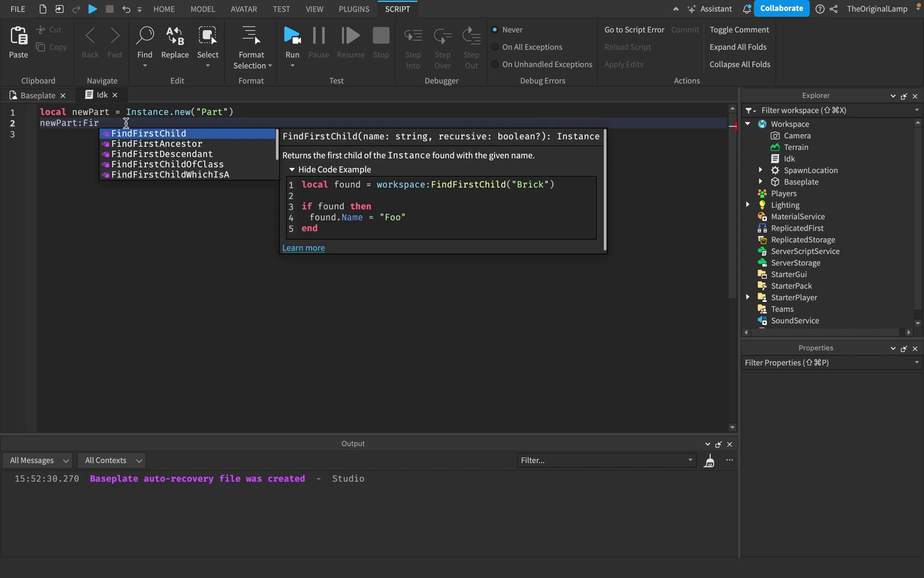
{"action": "key", "text": "BackSpace"}
{"action": "key", "text": "BackSpace"}
{"action": "type", "text": "C"}
{"action": "key", "text": "BackSpace"}
{"action": "type", "text": "De"}
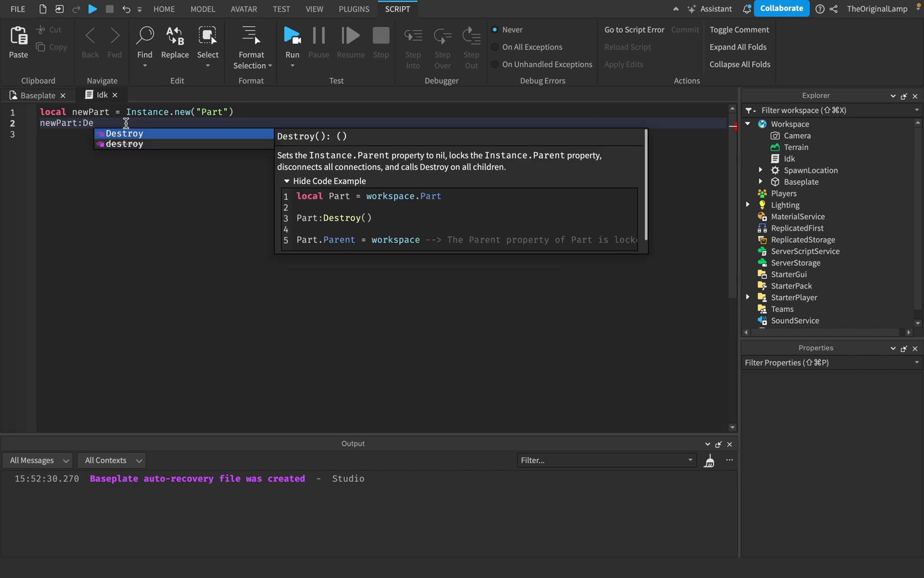
{"action": "key", "text": "BackSpace"}
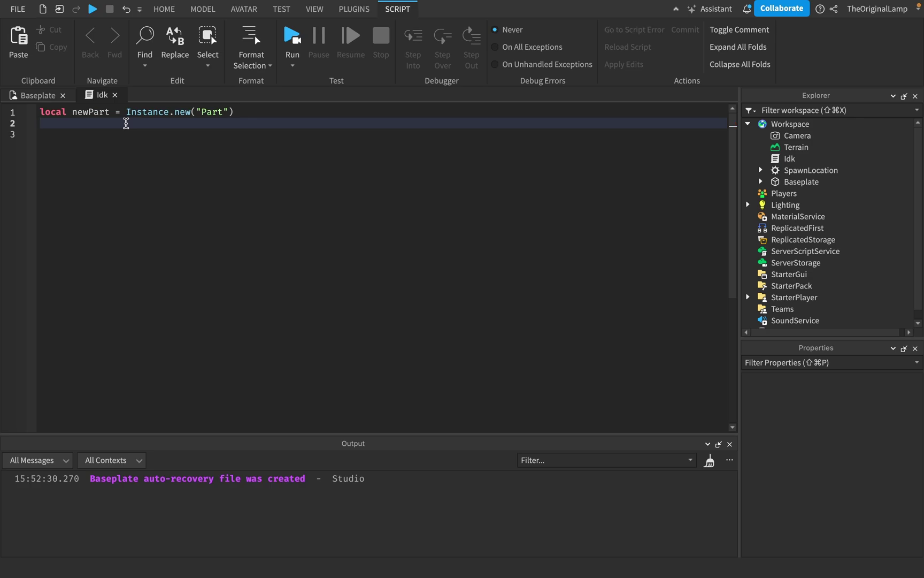
Set newPart.Size = Vector3.new(10,10,10) on line 2 and start a playtest.
{"action": "type", "text": "newPart"}
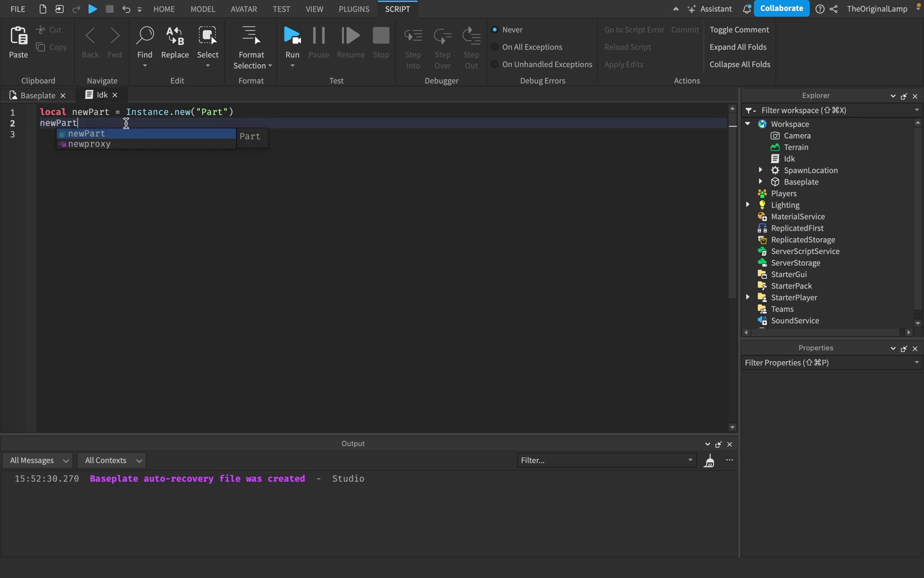
{"action": "type", "text": ".Size = V"}
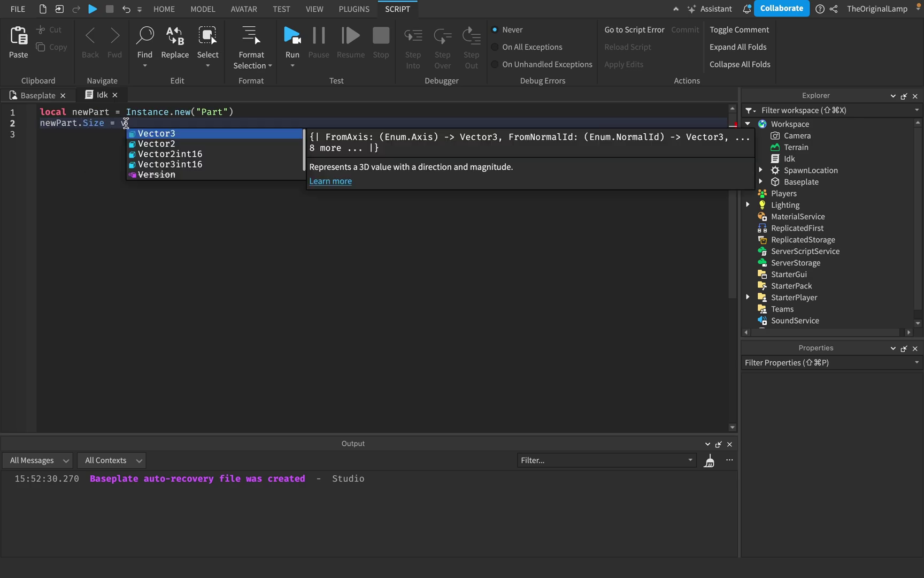
{"action": "type", "text": "ector3.new(10,10,10"}
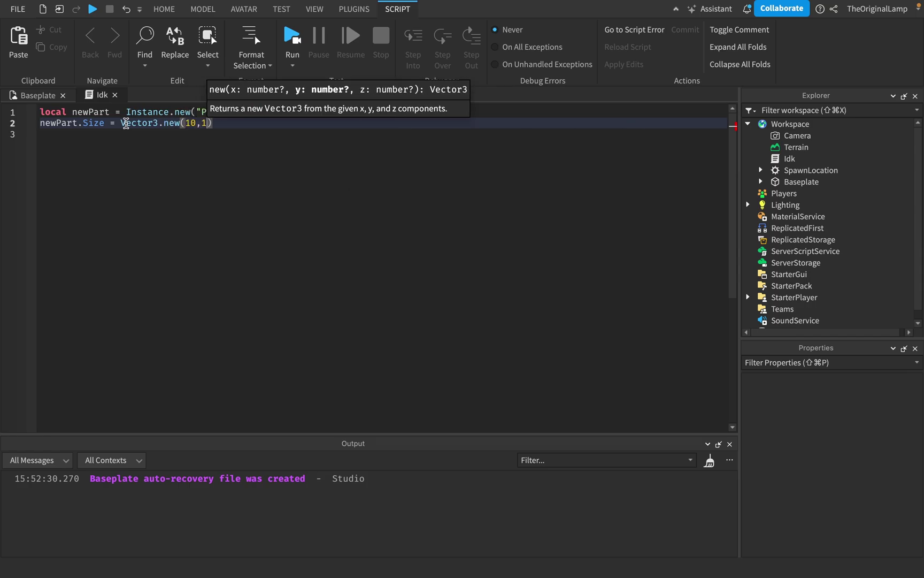
{"action": "key", "text": "F5"}
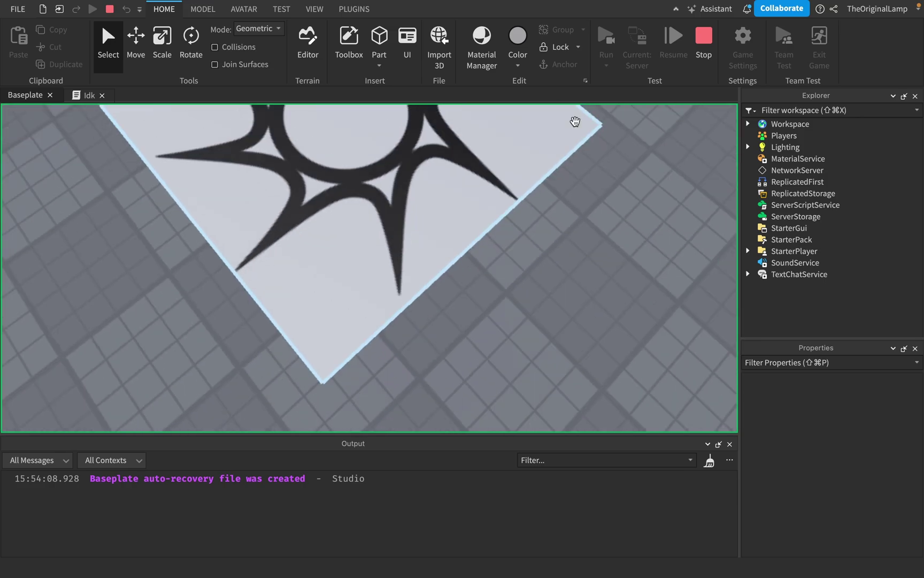
Add line 3 'newPart.Parent = workspace' to the Idk script, followed by an empty line 4.
{"action": "left_click", "coordinate": [704, 42]}
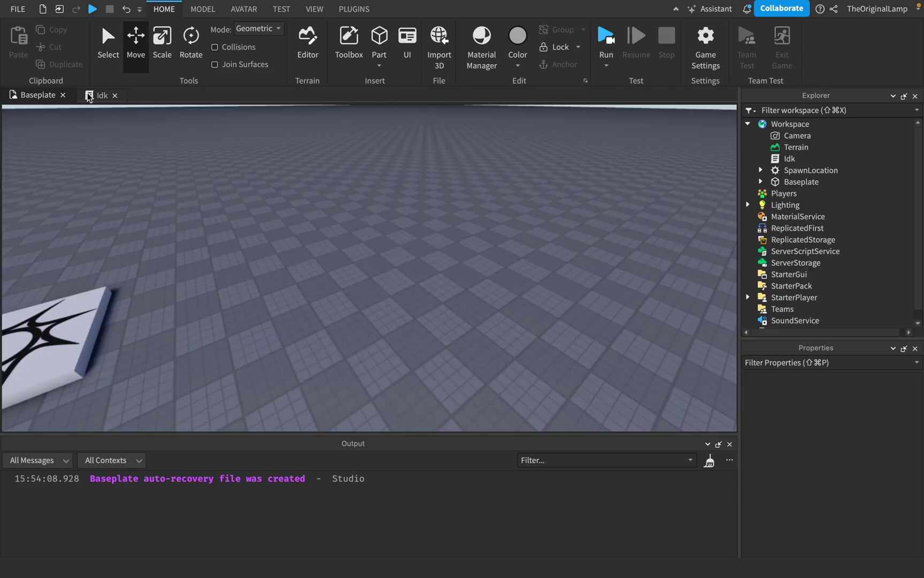
{"action": "left_click", "coordinate": [88, 95]}
{"action": "key", "text": "Return"}
{"action": "type", "text": "new"}
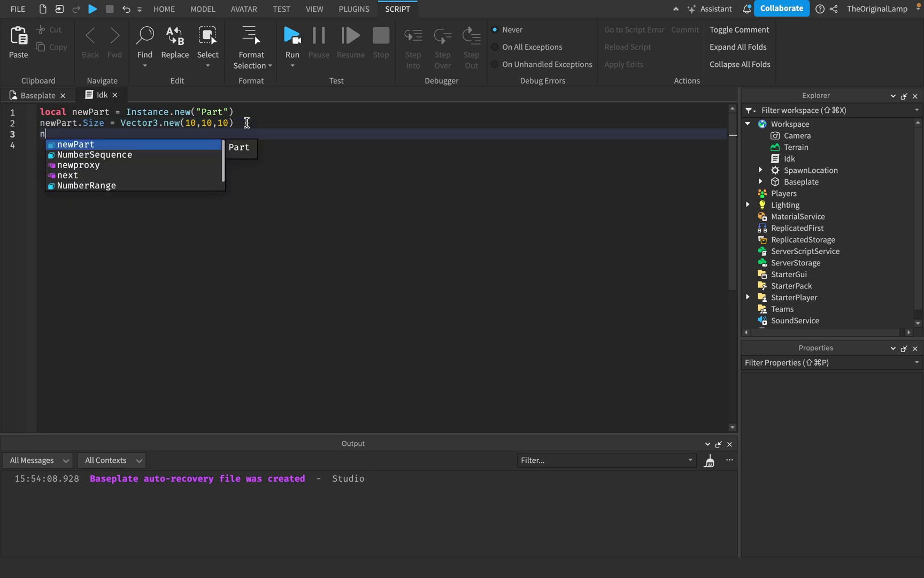
{"action": "key", "text": "BackSpace"}
{"action": "key", "text": "BackSpace"}
{"action": "key", "text": "BackSpace"}
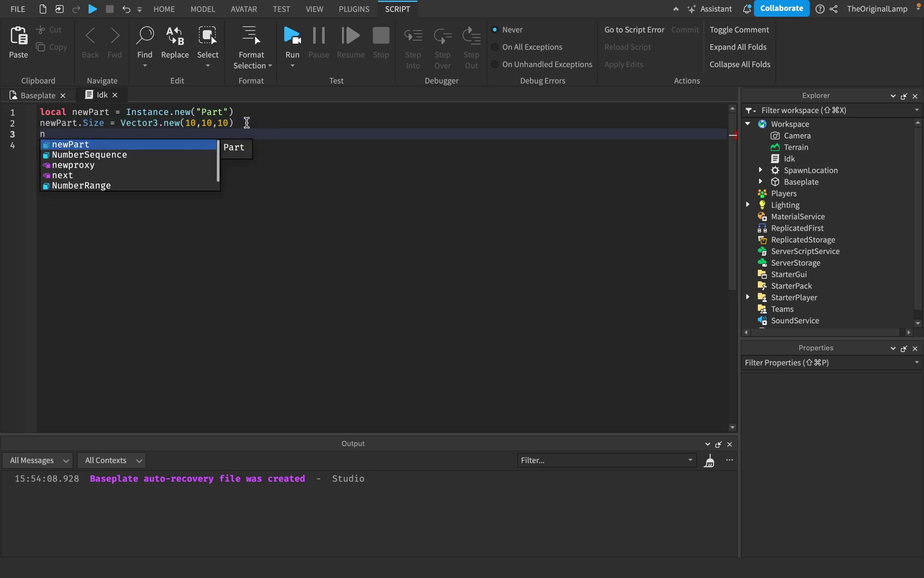
{"action": "type", "text": "new "}
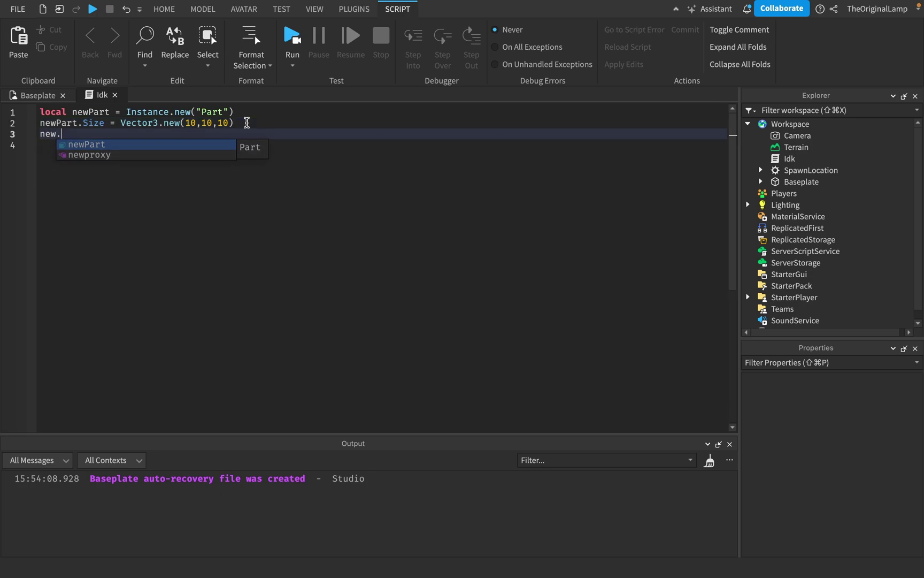
{"action": "type", "text": "Part.Parent = wor"}
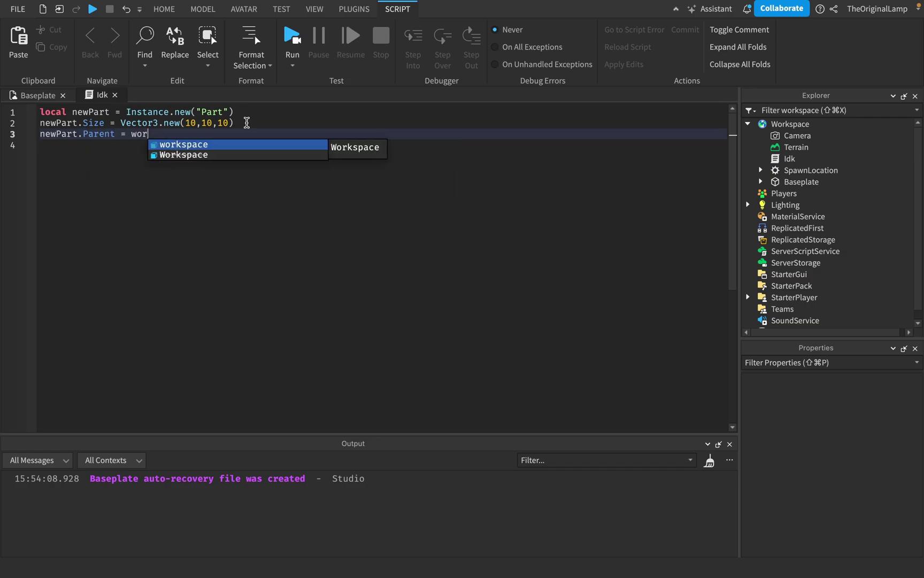
{"action": "key", "text": "Tab"}
{"action": "key", "text": "Return"}
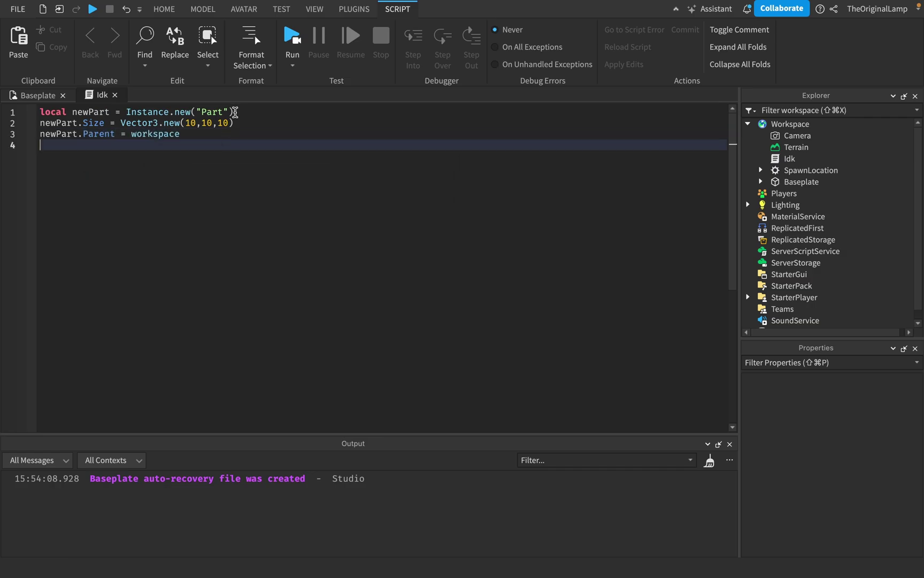
{"action": "left_click", "coordinate": [217, 111]}
{"action": "key", "text": "F5"}
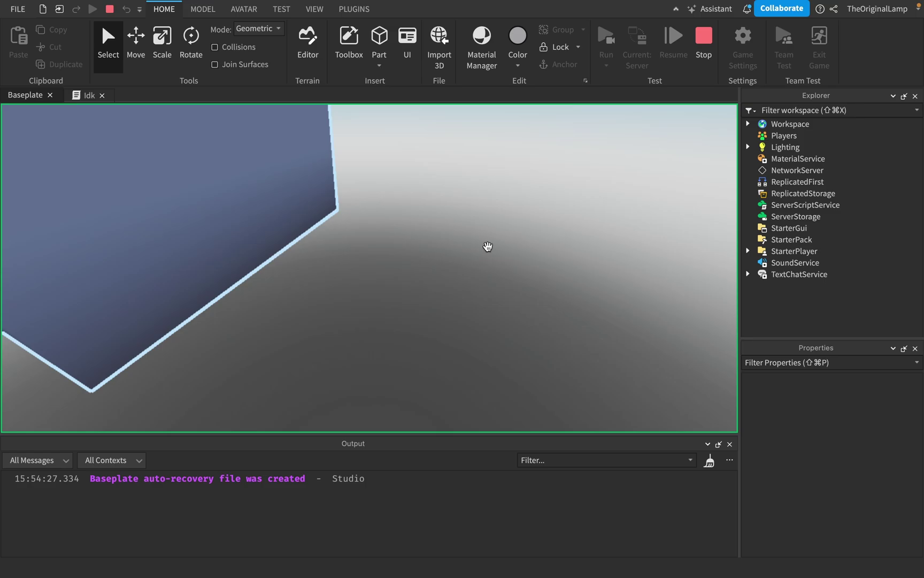
{"action": "left_click_drag", "start_coordinate": [489, 246], "coordinate": [604, 181]}
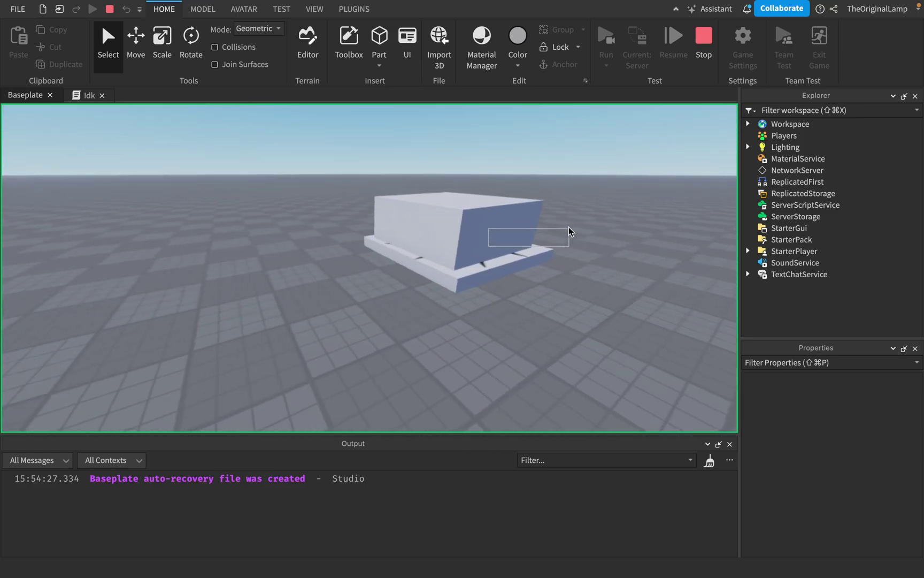
{"action": "scroll", "coordinate": [604, 180], "scroll_direction": "up", "scroll_amount": 10}
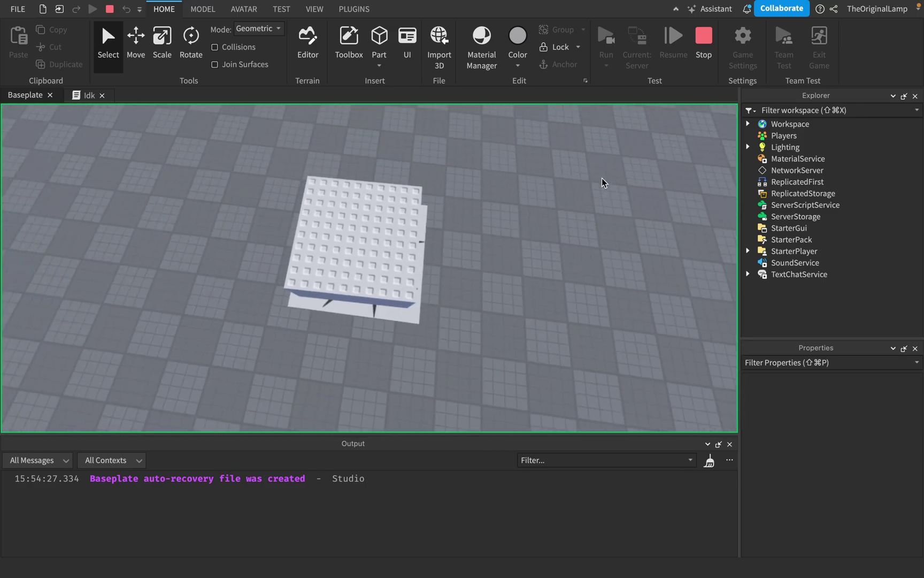
{"action": "left_click", "coordinate": [704, 37]}
Delete the Size and Parent lines from the Idk script.
{"action": "left_click", "coordinate": [89, 95]}
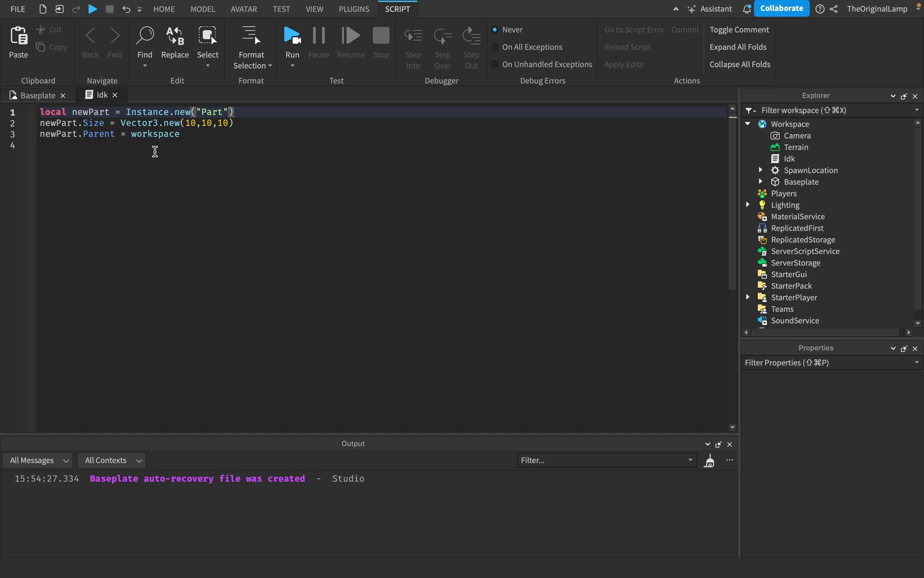
{"action": "left_click_drag", "start_coordinate": [155, 151], "coordinate": [26, 122]}
{"action": "key", "text": "BackSpace"}
{"action": "key", "text": "BackSpace"}
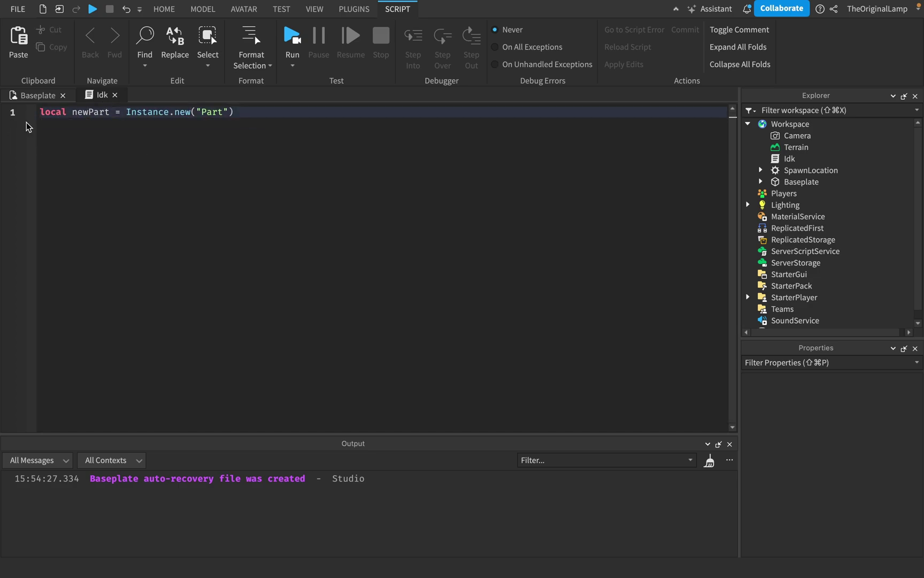
Replace the "Part" class name with StandalonePluginScripts, chosen from the autocomplete list.
{"action": "double_click", "coordinate": [211, 113]}
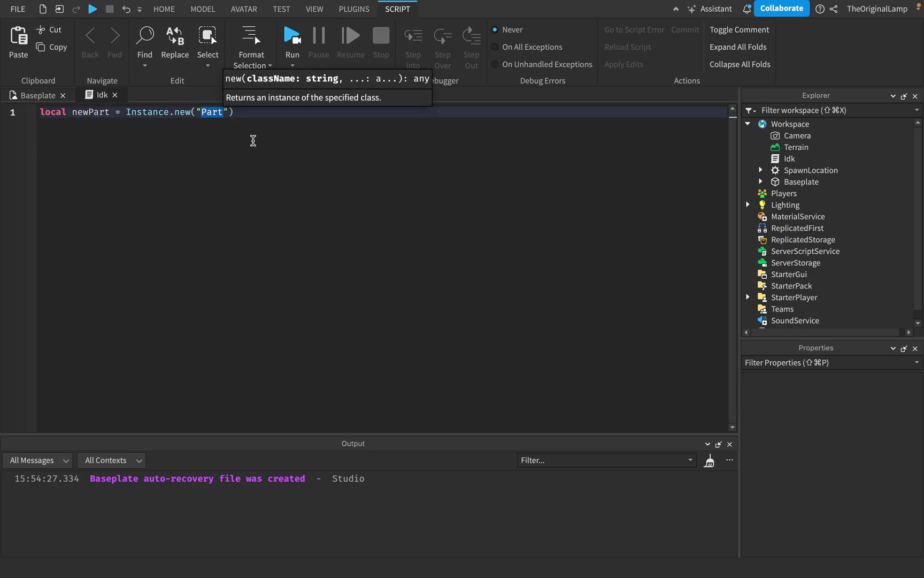
{"action": "type", "text": "Att"}
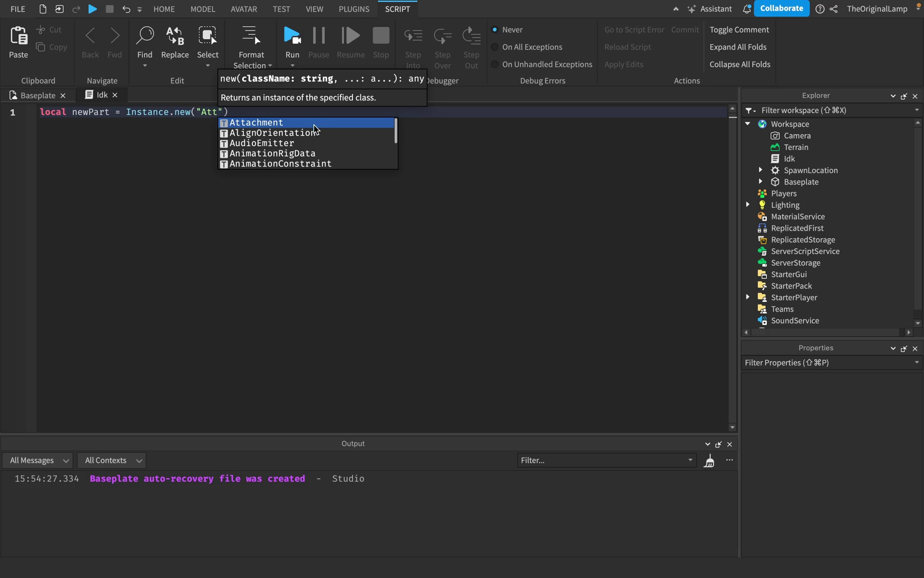
{"action": "key", "text": "BackSpace"}
{"action": "key", "text": "BackSpace"}
{"action": "key", "text": "BackSpace"}
{"action": "type", "text": "Sc"}
{"action": "type", "text": "ri"}
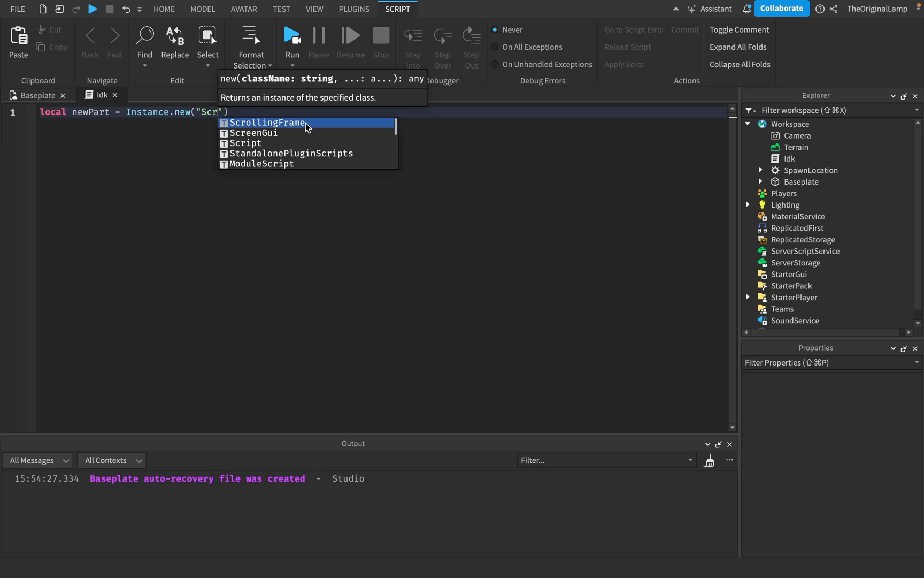
{"action": "key", "text": "BackSpace"}
{"action": "key", "text": "BackSpace"}
{"action": "key", "text": "BackSpace"}
{"action": "key", "text": "BackSpace"}
{"action": "type", "text": "Lo"}
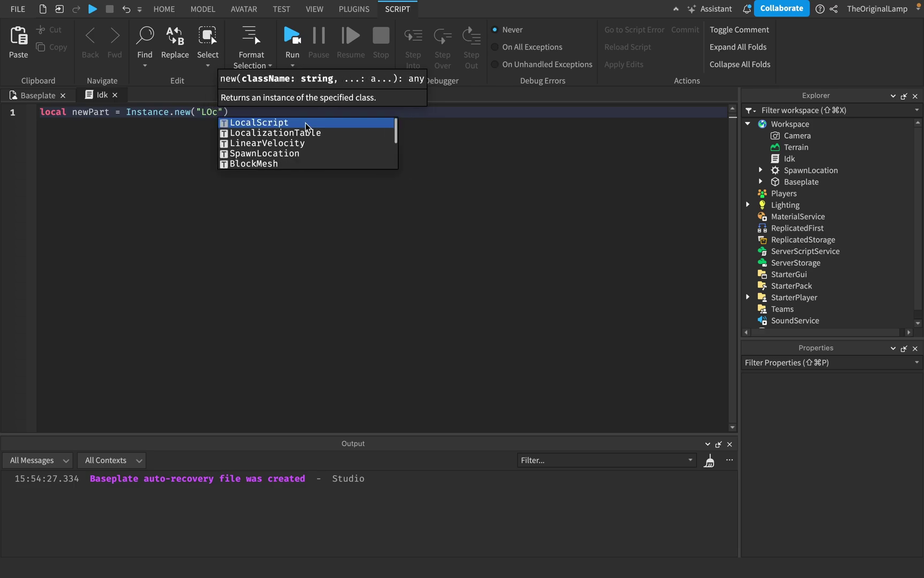
{"action": "key", "text": "BackSpace"}
{"action": "key", "text": "BackSpace"}
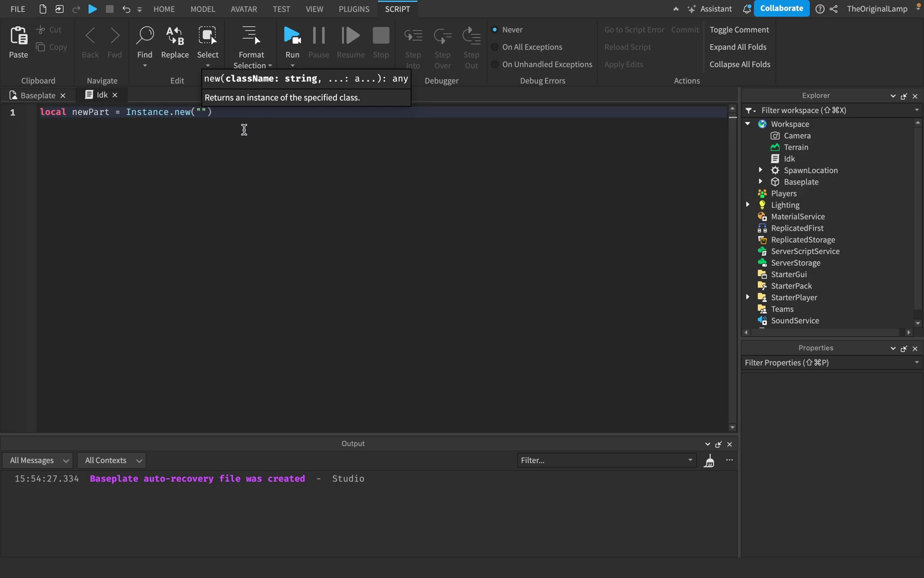
{"action": "type", "text": "Lo"}
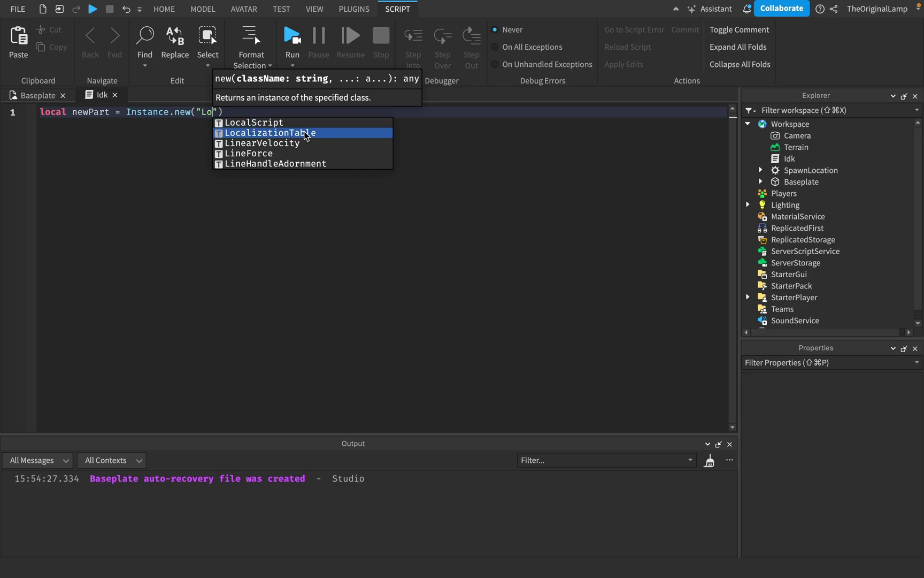
{"action": "key", "text": "BackSpace"}
{"action": "key", "text": "BackSpace"}
{"action": "type", "text": "Scri"}
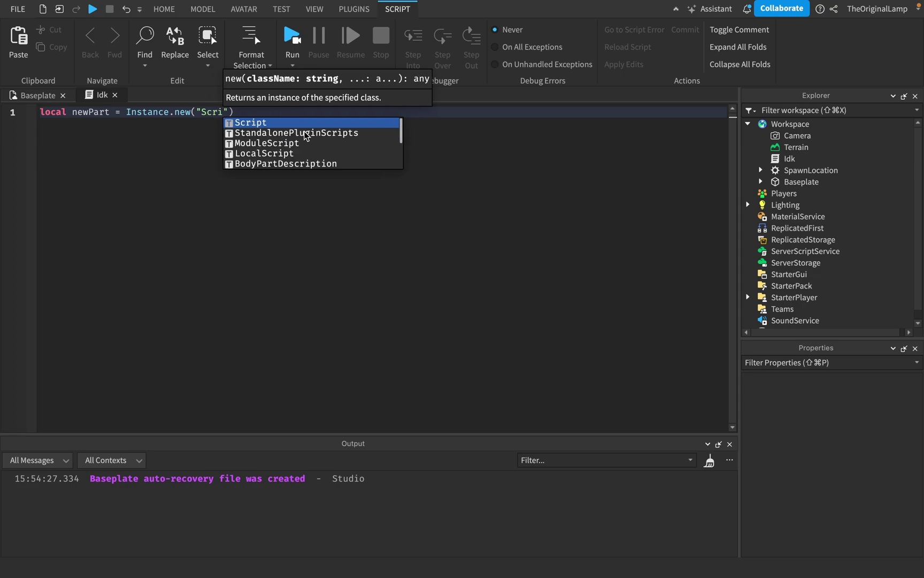
{"action": "scroll", "coordinate": [343, 140], "scroll_direction": "down", "scroll_amount": 1}
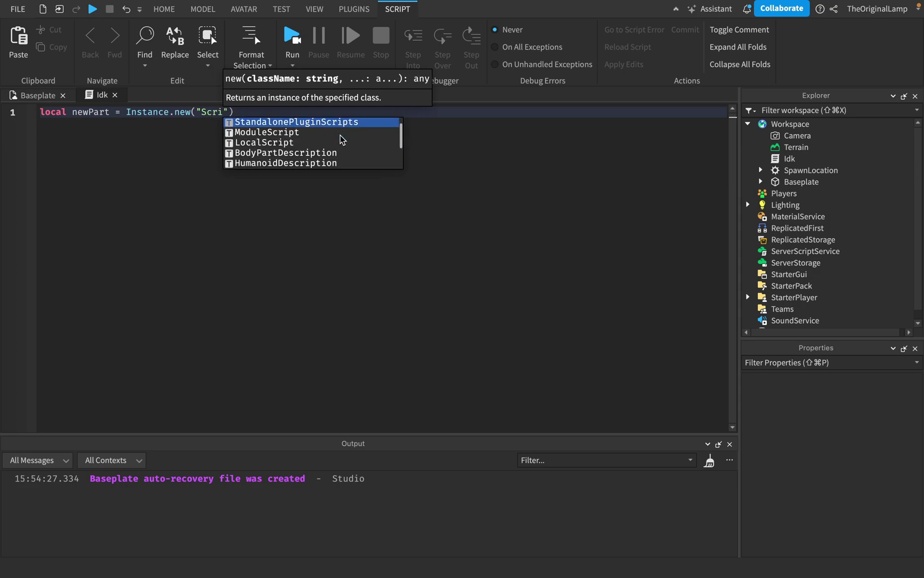
{"action": "scroll", "coordinate": [343, 140], "scroll_direction": "up", "scroll_amount": 1}
{"action": "left_click", "coordinate": [329, 134]}
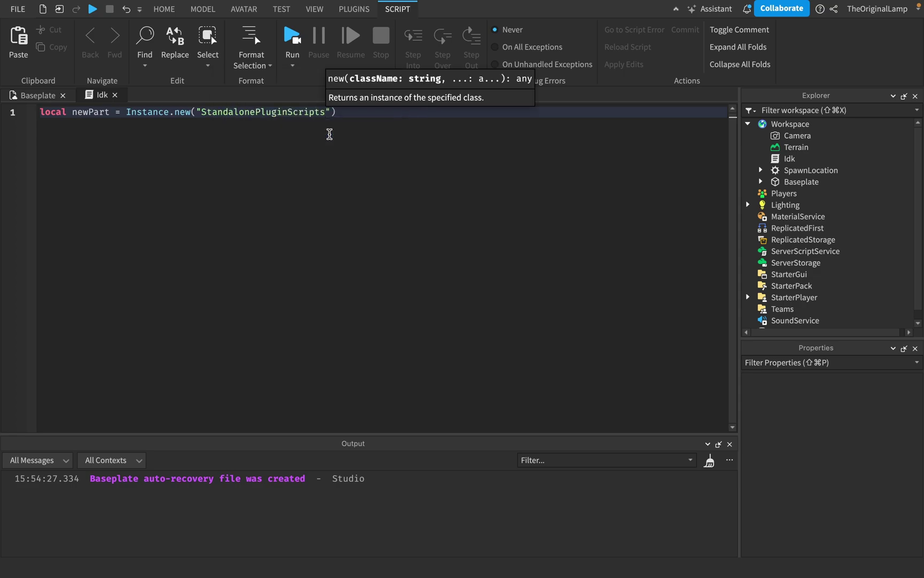
Add workspace as the second argument, run the game and find StandalonePluginScripts under Workspace.
{"action": "type", "text": ", workspace"}
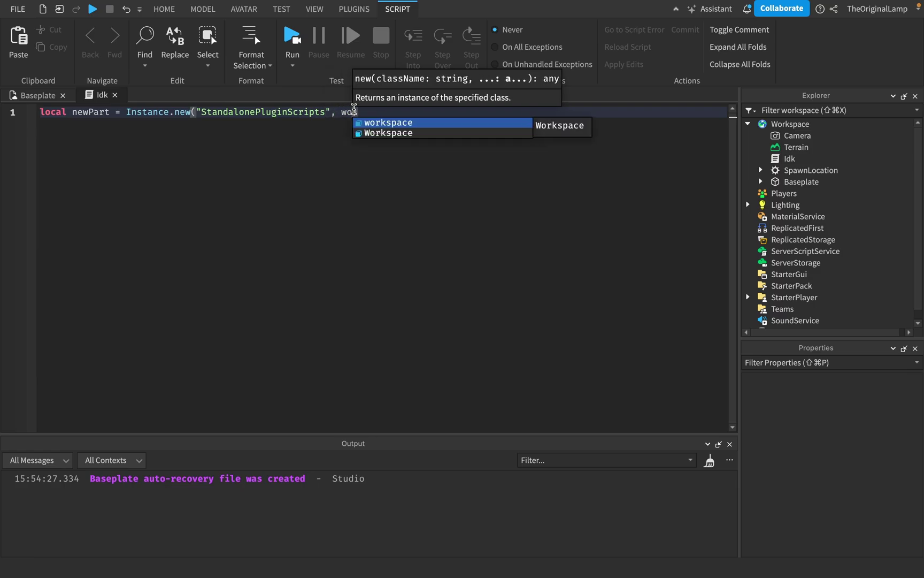
{"action": "left_click", "coordinate": [294, 49]}
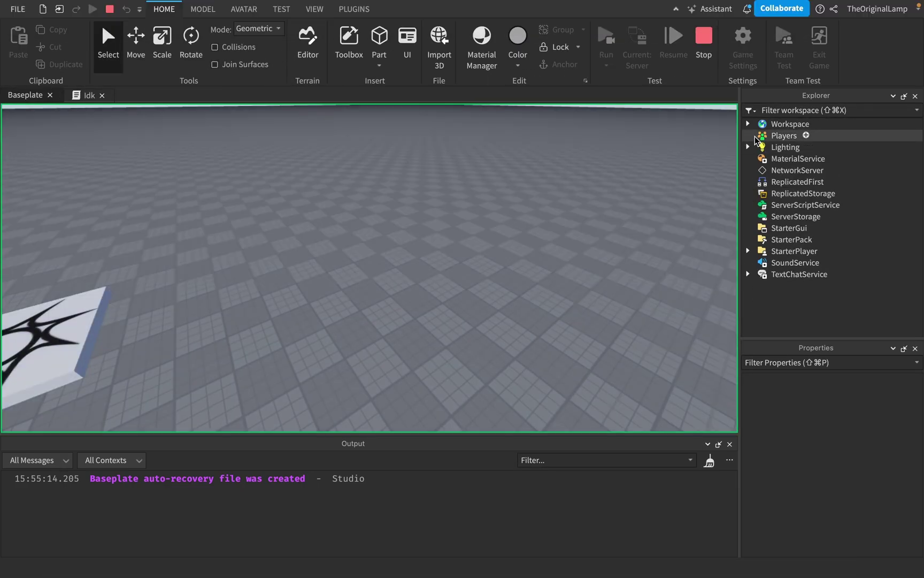
{"action": "left_click", "coordinate": [748, 124]}
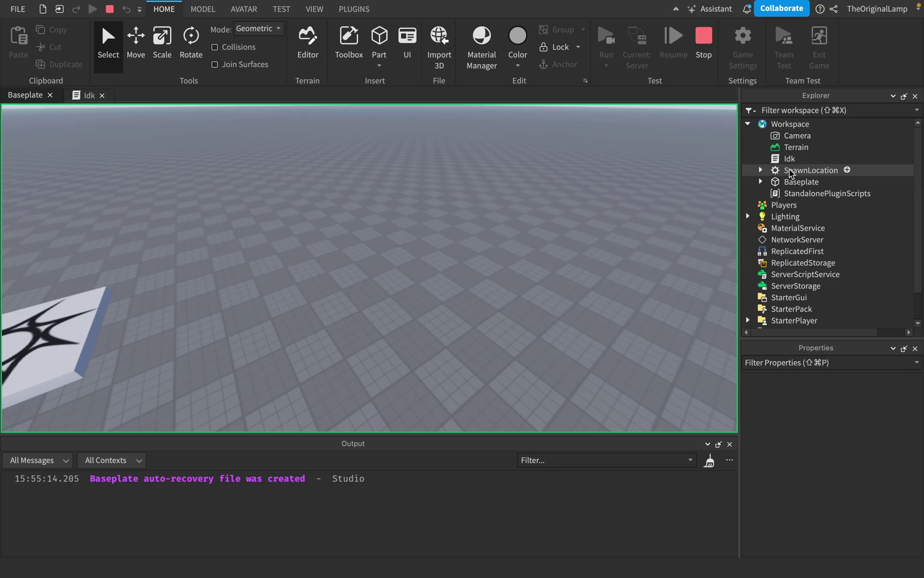
{"action": "left_click", "coordinate": [797, 194]}
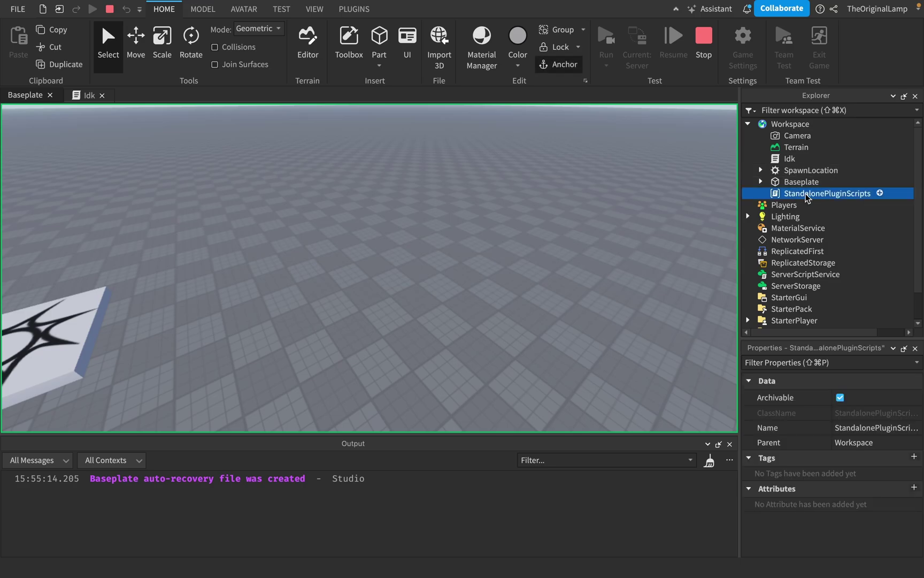
Stop the test, search the Insert Object list for 'stan', and return to the Idk script.
{"action": "left_click", "coordinate": [704, 38]}
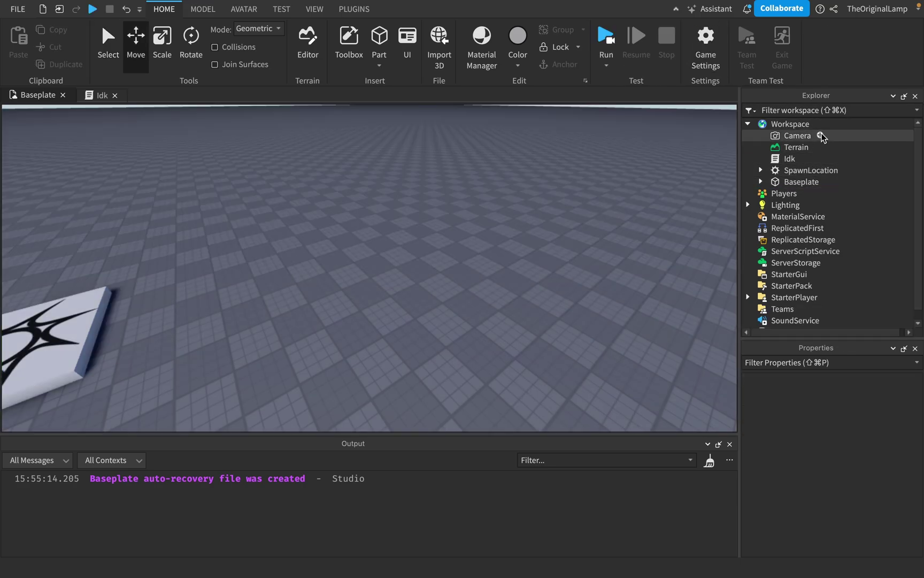
{"action": "left_click", "coordinate": [819, 124]}
{"action": "type", "text": "stan"}
{"action": "key", "text": "BackSpace"}
{"action": "key", "text": "BackSpace"}
{"action": "key", "text": "BackSpace"}
{"action": "key", "text": "BackSpace"}
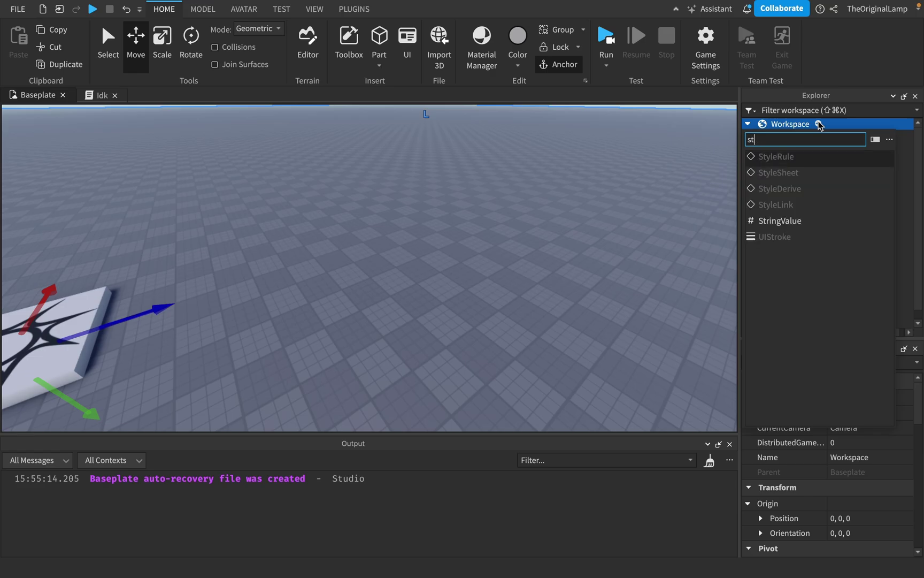
{"action": "left_click", "coordinate": [103, 95]}
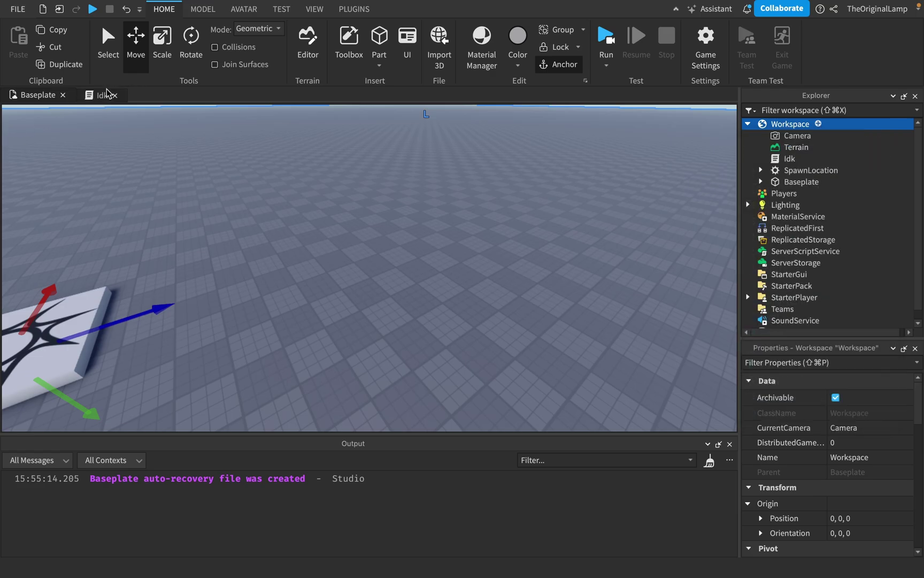
Change the created class from StandalonePluginScripts to FloorWire.
{"action": "double_click", "coordinate": [212, 111]}
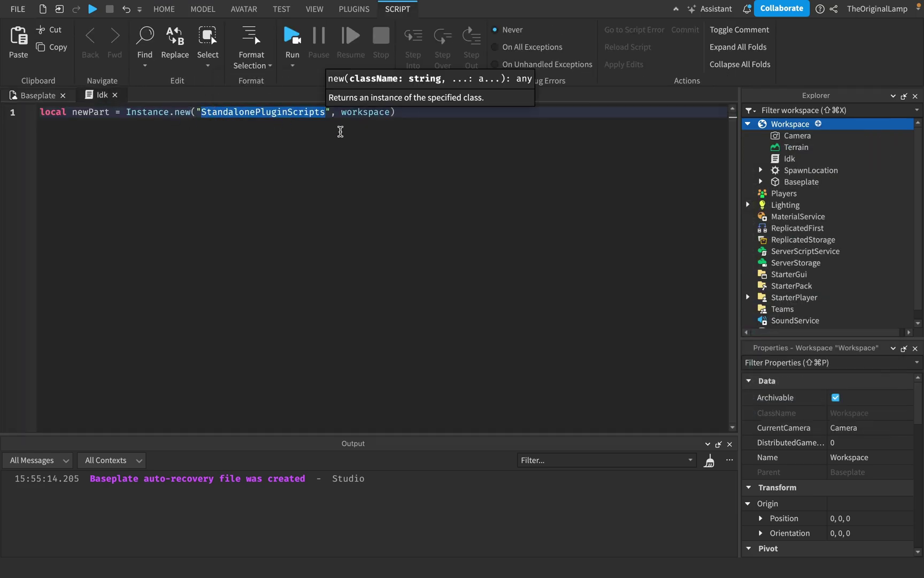
{"action": "type", "text": "flo"}
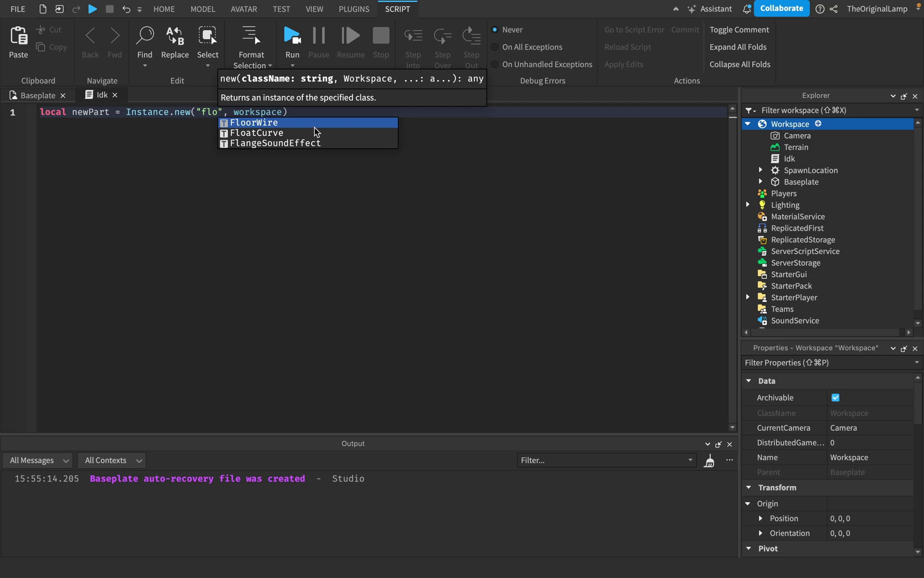
{"action": "left_click", "coordinate": [317, 123]}
Playtest, select and frame the spawned FloorWire in Workspace, review its properties, then stop.
{"action": "left_click", "coordinate": [303, 59]}
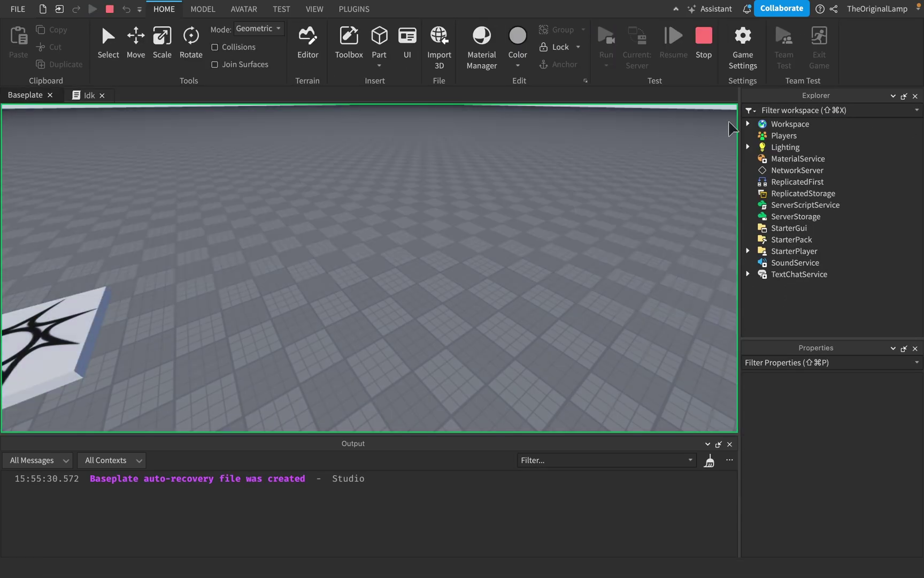
{"action": "left_click", "coordinate": [748, 124]}
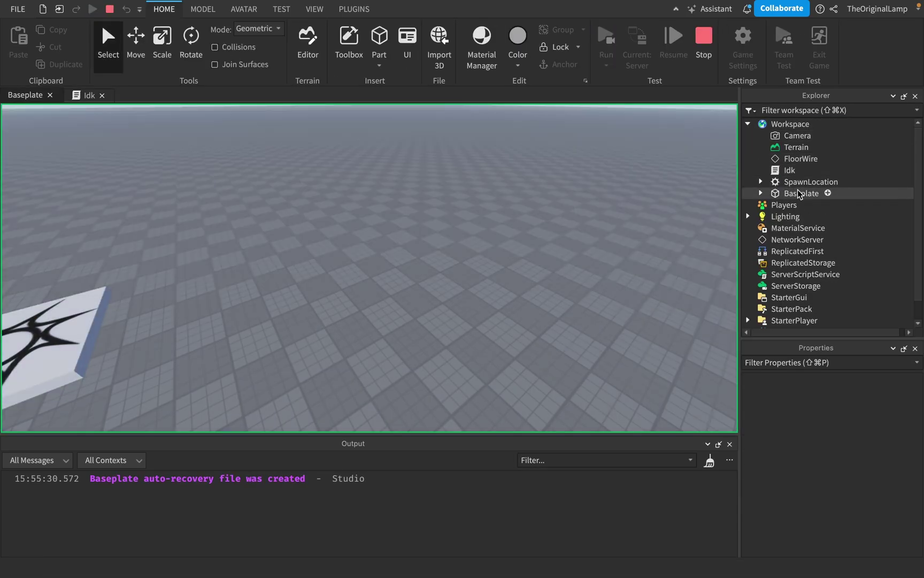
{"action": "left_click", "coordinate": [801, 159]}
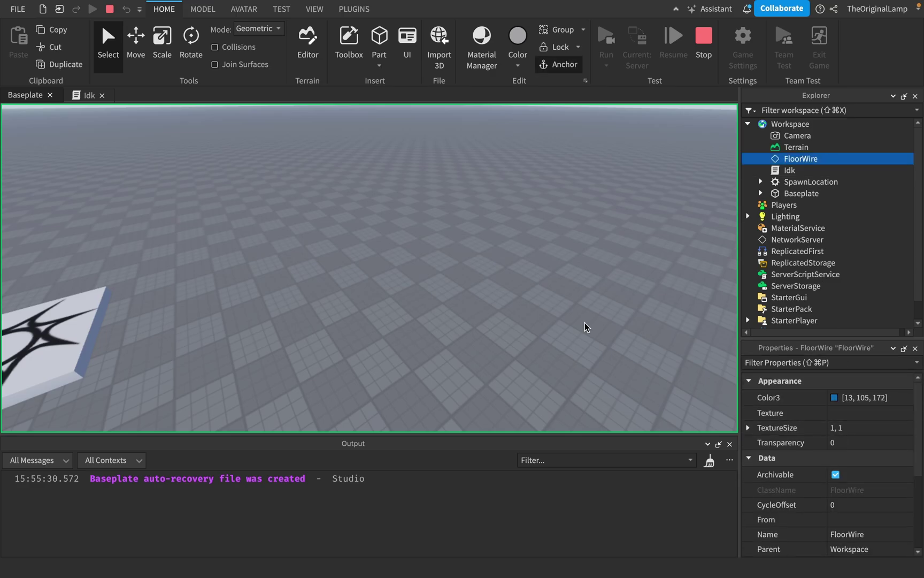
{"action": "key", "text": "f"}
{"action": "scroll", "coordinate": [902, 506], "scroll_direction": "down", "scroll_amount": 3}
{"action": "scroll", "coordinate": [902, 505], "scroll_direction": "down", "scroll_amount": 2}
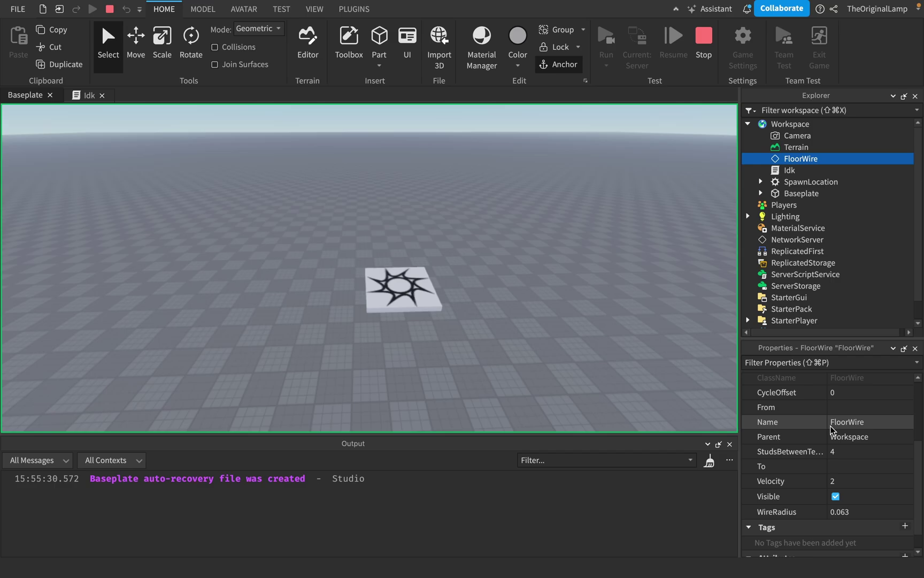
{"action": "scroll", "coordinate": [844, 470], "scroll_direction": "up", "scroll_amount": 5}
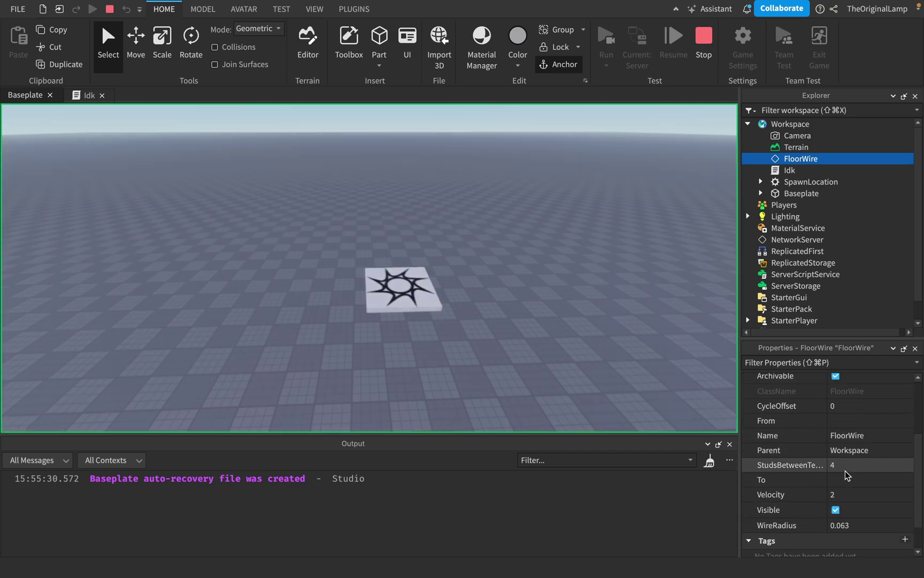
{"action": "key", "text": "shift+F5"}
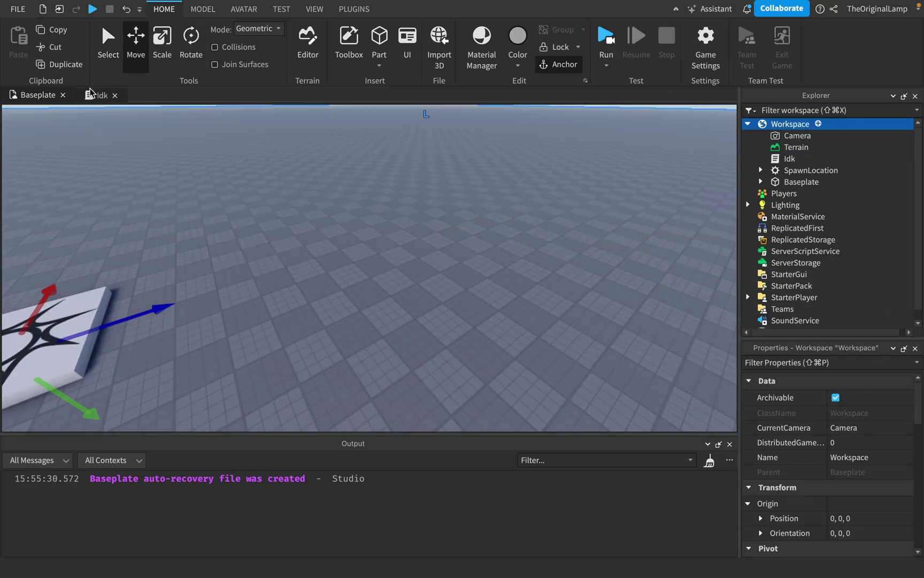
Replace the FloorWire class name by typing 'sc' and browsing the autocomplete suggestions.
{"action": "left_click", "coordinate": [98, 95]}
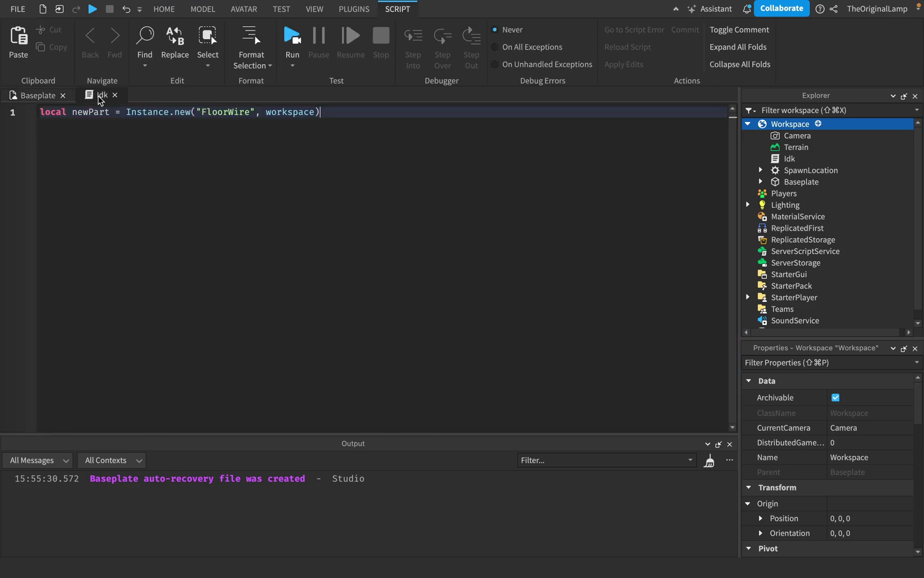
{"action": "double_click", "coordinate": [216, 114]}
{"action": "type", "text": "sc"}
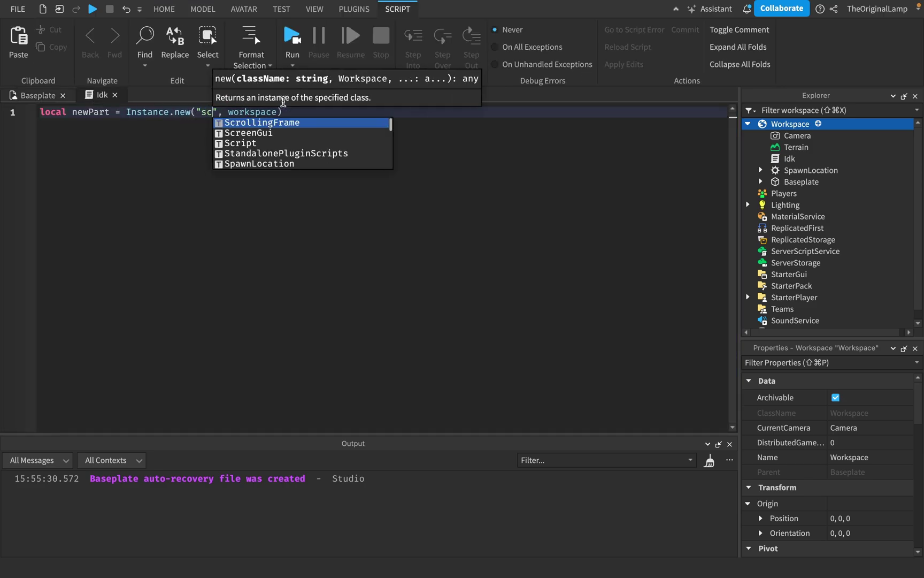
{"action": "scroll", "coordinate": [309, 152], "scroll_direction": "down", "scroll_amount": 3}
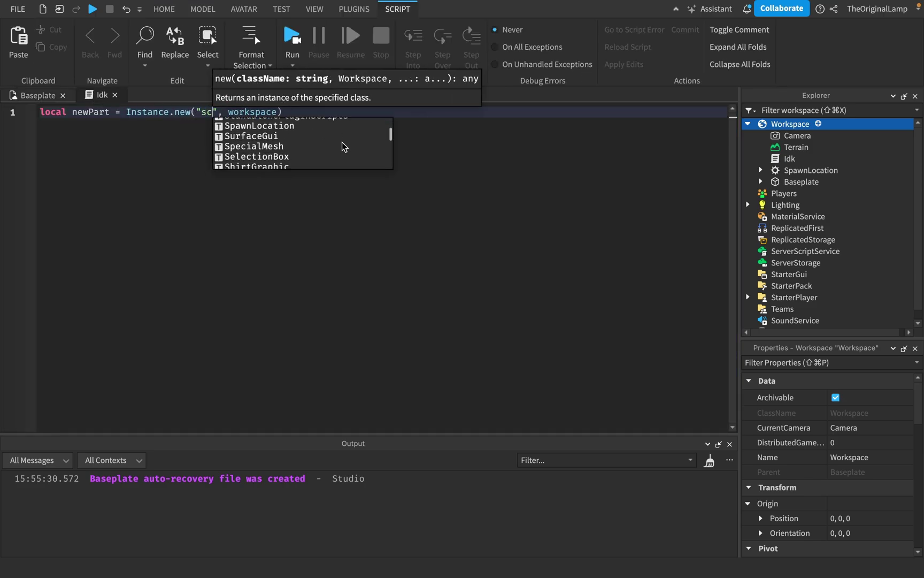
{"action": "scroll", "coordinate": [310, 147], "scroll_direction": "down", "scroll_amount": 5}
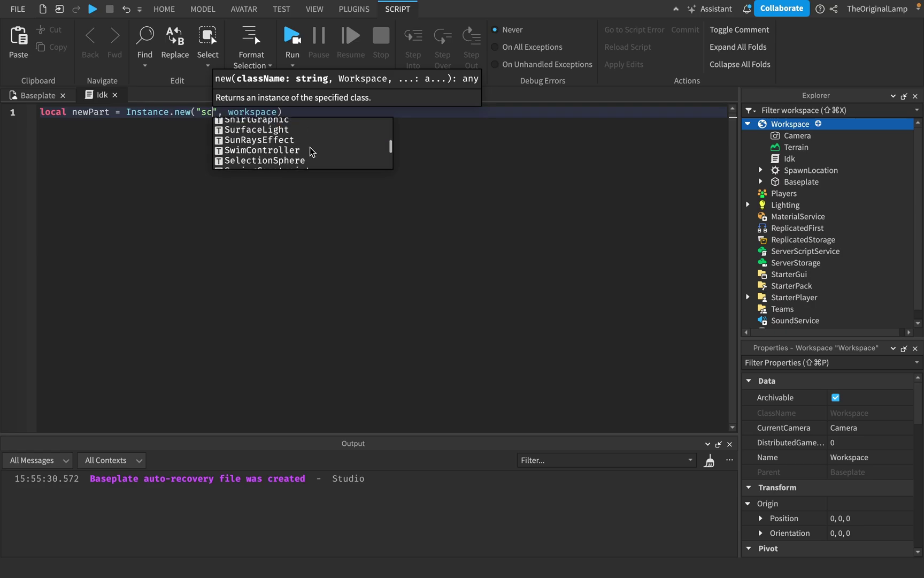
{"action": "scroll", "coordinate": [308, 125], "scroll_direction": "up", "scroll_amount": 2}
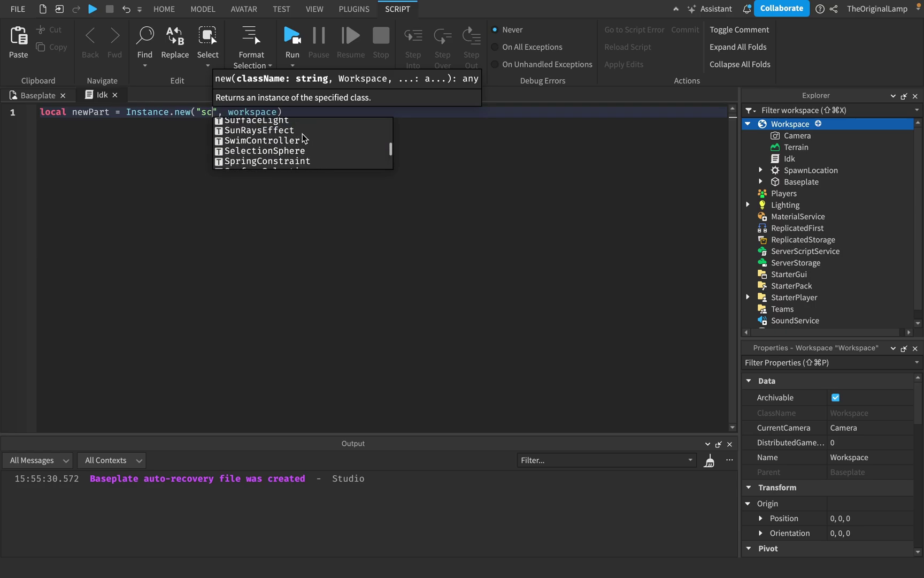
{"action": "scroll", "coordinate": [303, 130], "scroll_direction": "down", "scroll_amount": 1}
{"action": "scroll", "coordinate": [304, 131], "scroll_direction": "up", "scroll_amount": 1}
{"action": "scroll", "coordinate": [303, 131], "scroll_direction": "down", "scroll_amount": 3}
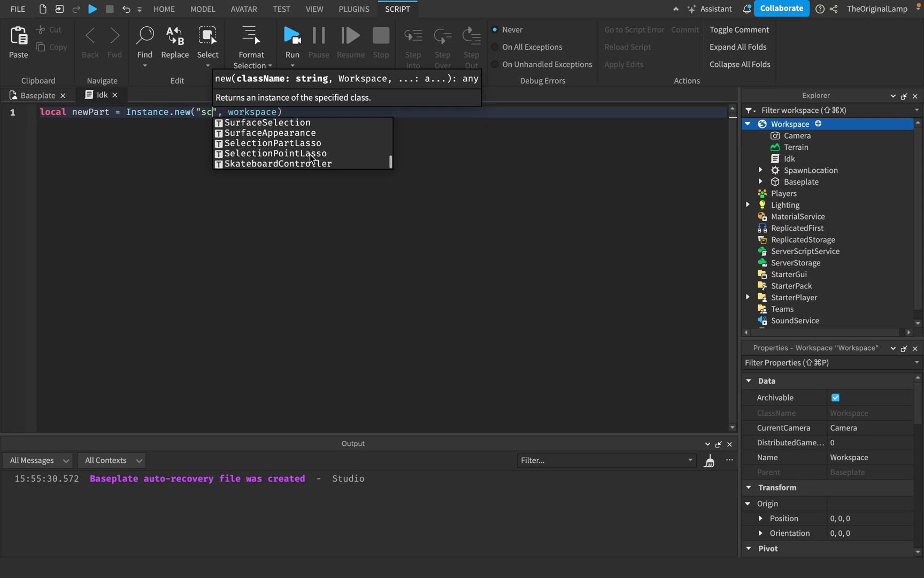
{"action": "type", "text": "q"}
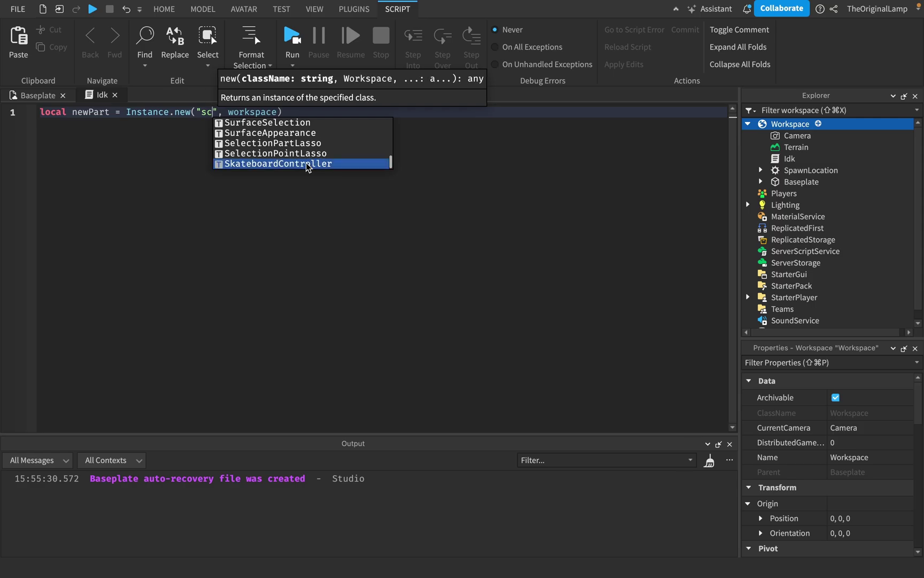
Search insertable Workspace objects for 'sca', then set the class to SkateboardPlatform via autocomplete.
{"action": "left_click", "coordinate": [819, 124]}
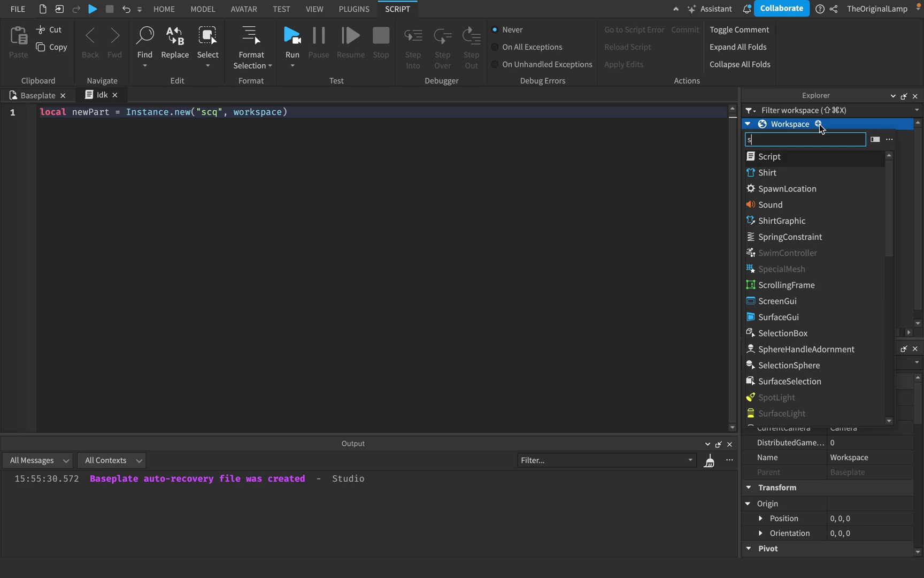
{"action": "type", "text": "sca"}
{"action": "key", "text": "BackSpace"}
{"action": "key", "text": "BackSpace"}
{"action": "key", "text": "BackSpace"}
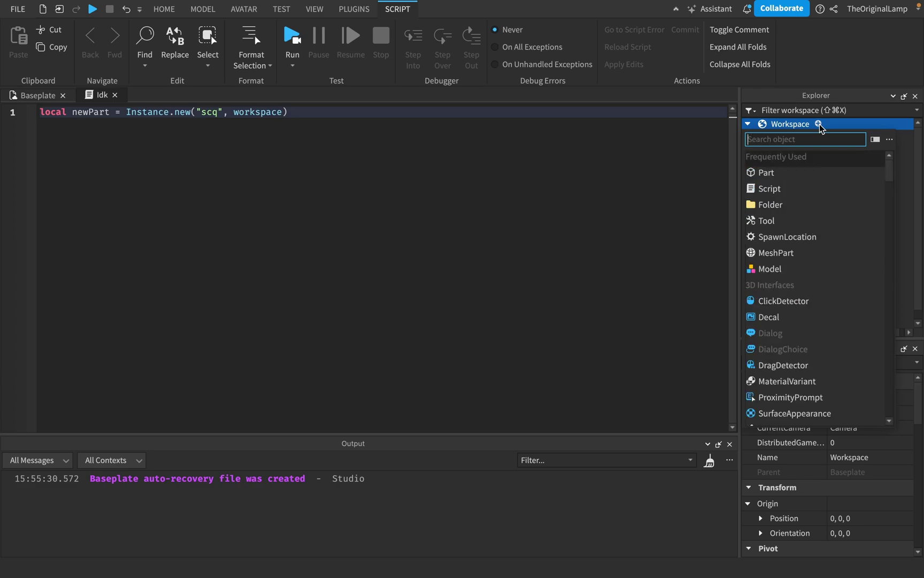
{"action": "left_click", "coordinate": [213, 112]}
{"action": "key", "text": "BackSpace"}
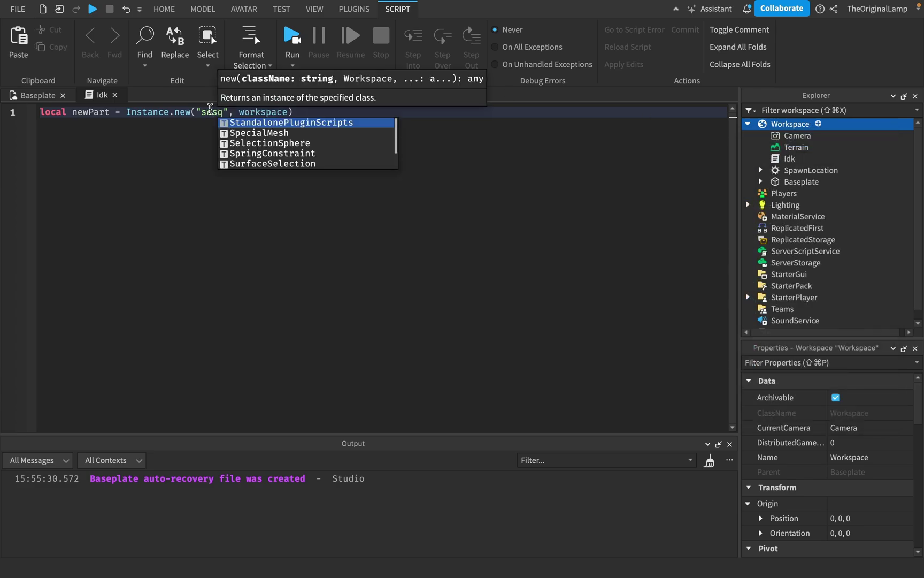
{"action": "double_click", "coordinate": [213, 112]}
{"action": "type", "text": "ska"}
{"action": "key", "text": "Tab"}
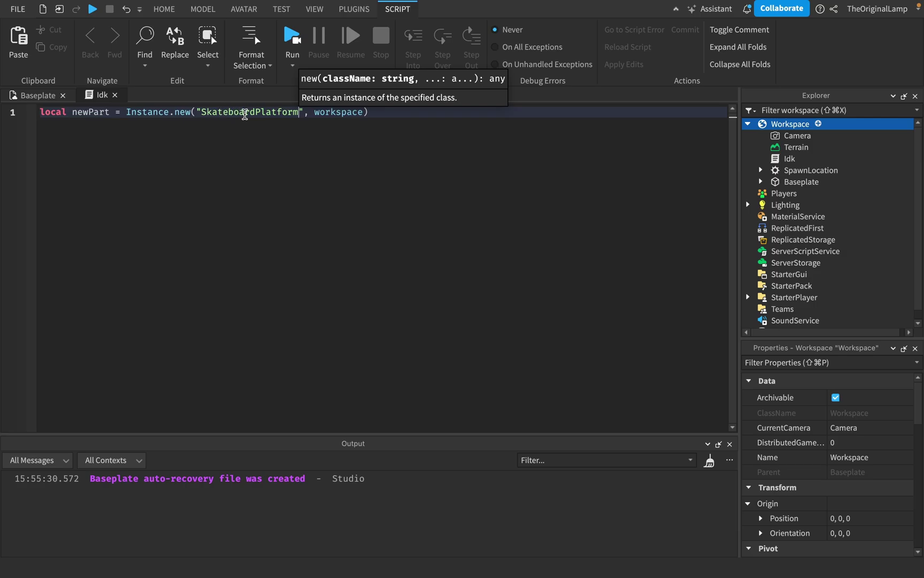
Playtest, inspect the spawned SkateboardPlatform's properties, stop, and return to the Idk script.
{"action": "left_click", "coordinate": [292, 37]}
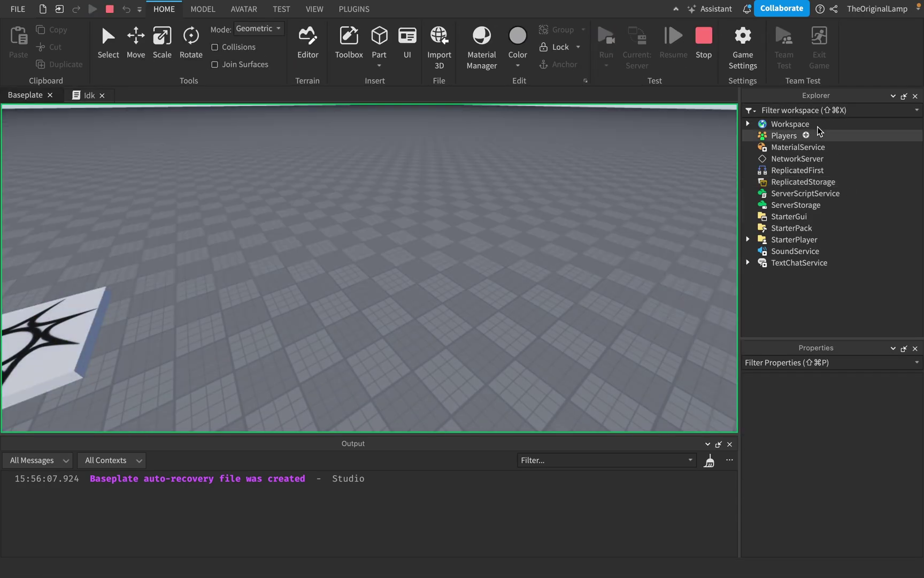
{"action": "left_click", "coordinate": [799, 172]}
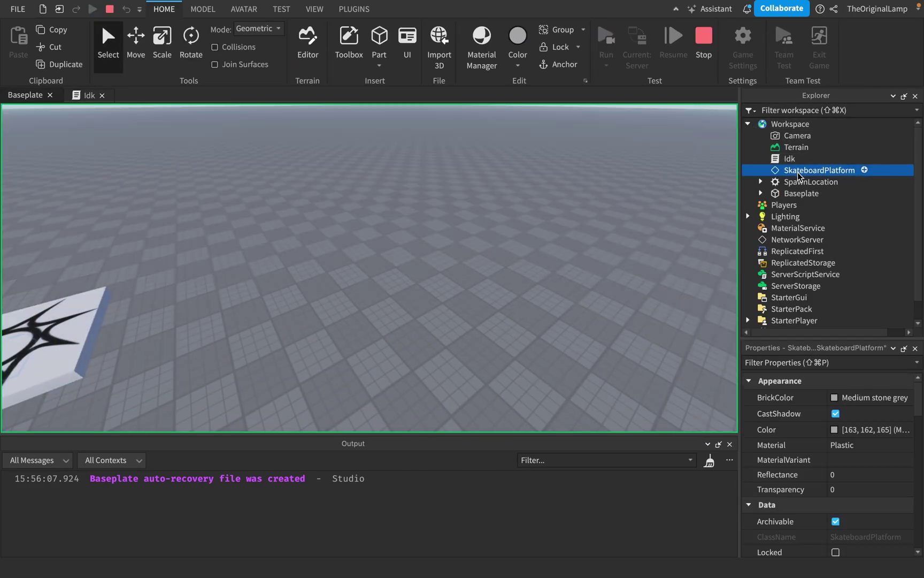
{"action": "scroll", "coordinate": [824, 430], "scroll_direction": "down", "scroll_amount": 10}
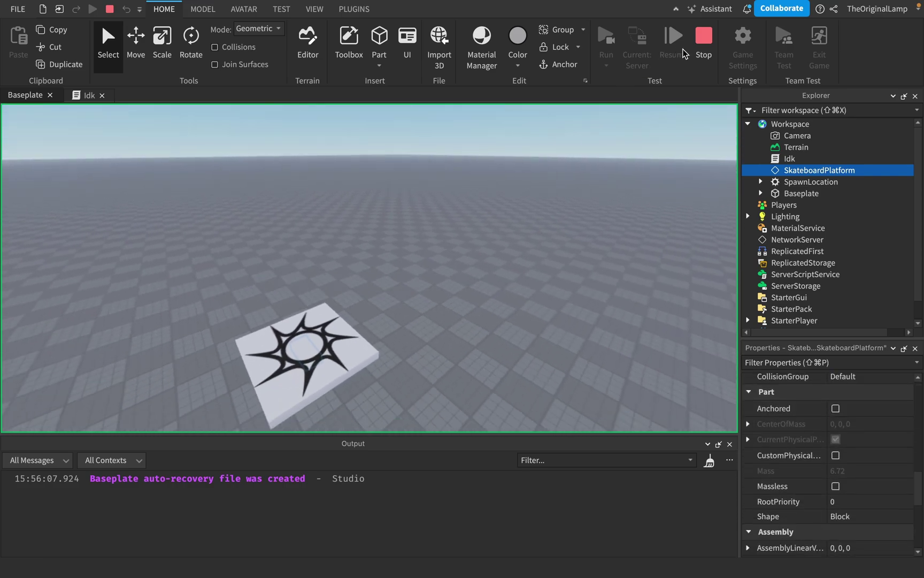
{"action": "key", "text": "shift+F5"}
{"action": "left_click", "coordinate": [96, 95]}
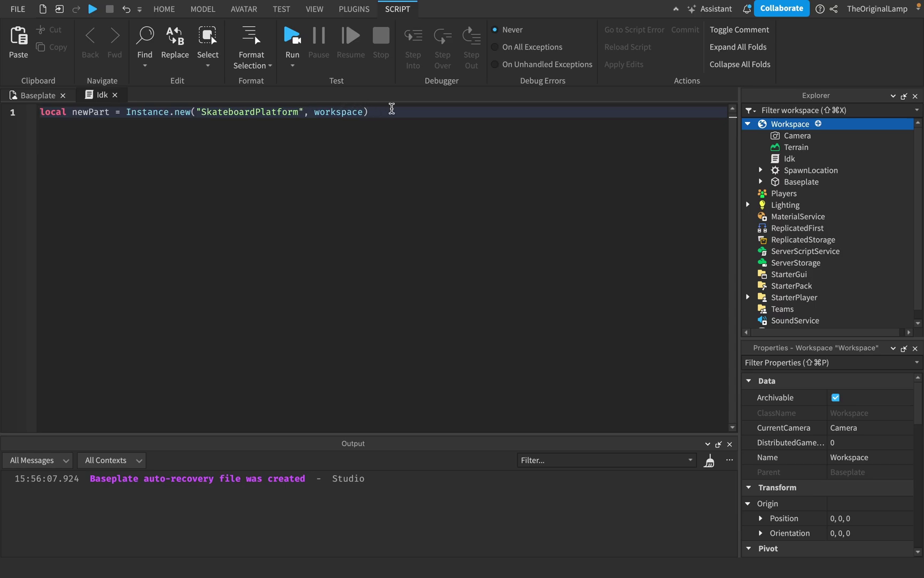
Delete the Instance.new("SkateboardPlatform", workspace) line, then return to the Baseplate scene.
{"action": "double_click", "coordinate": [150, 114]}
{"action": "left_click_drag", "start_coordinate": [150, 114], "coordinate": [459, 109]}
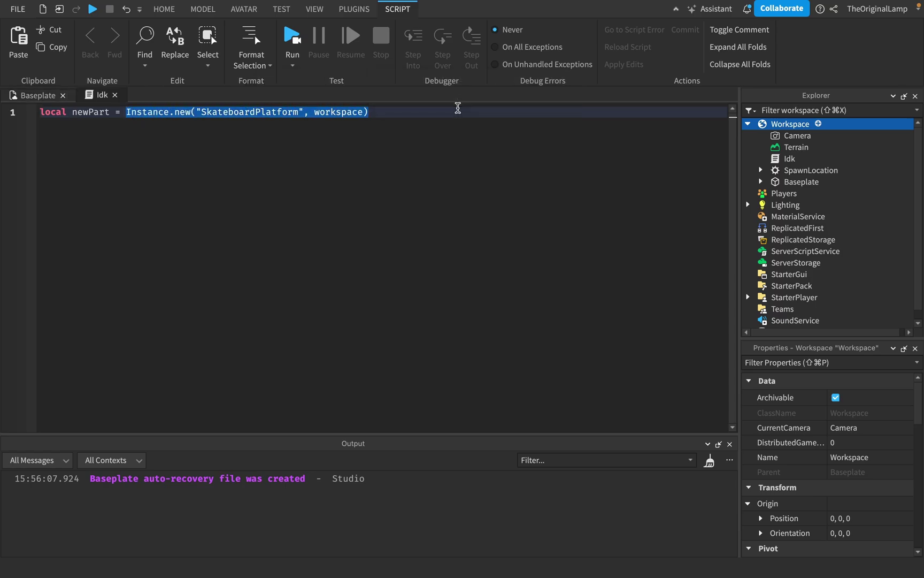
{"action": "left_click", "coordinate": [58, 98]}
{"action": "left_click", "coordinate": [104, 94]}
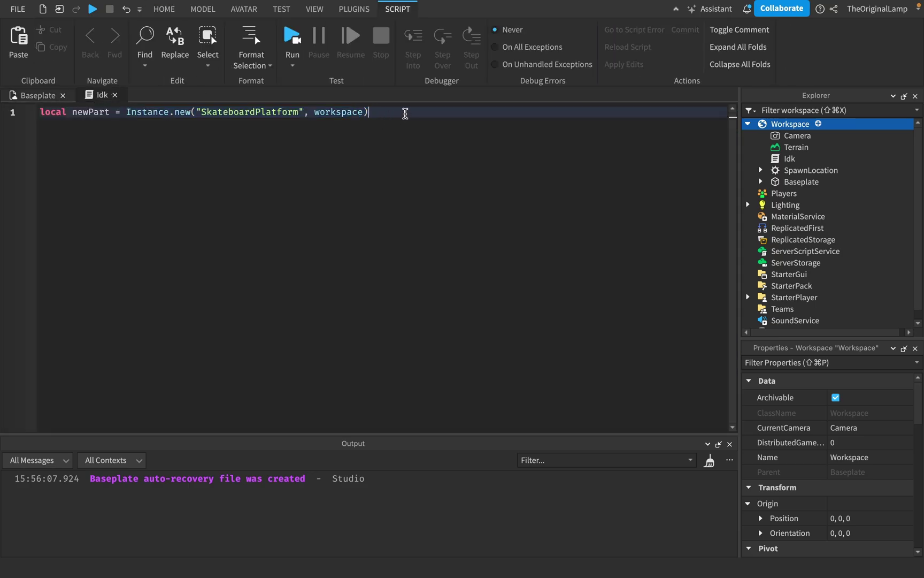
{"action": "triple_click", "coordinate": [266, 118]}
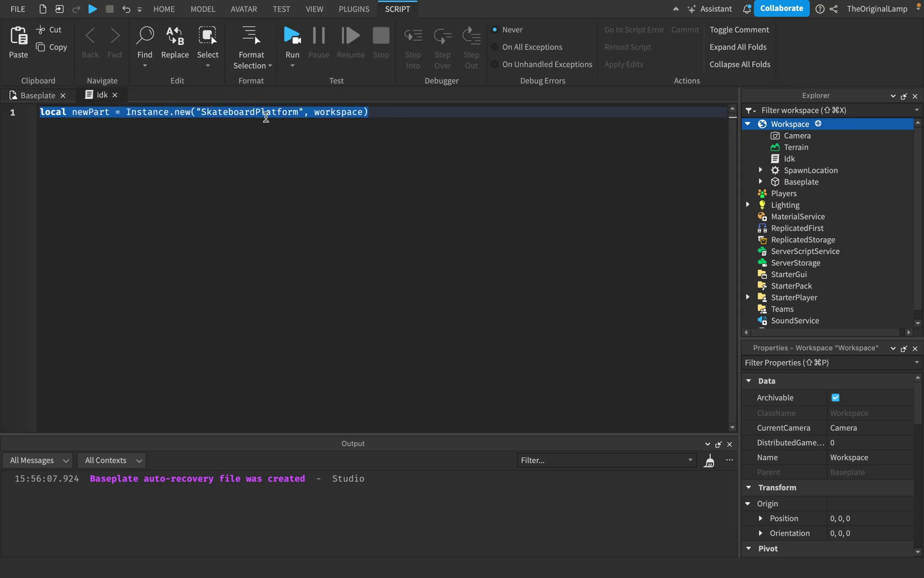
{"action": "key", "text": "BackSpace"}
{"action": "left_click", "coordinate": [21, 96]}
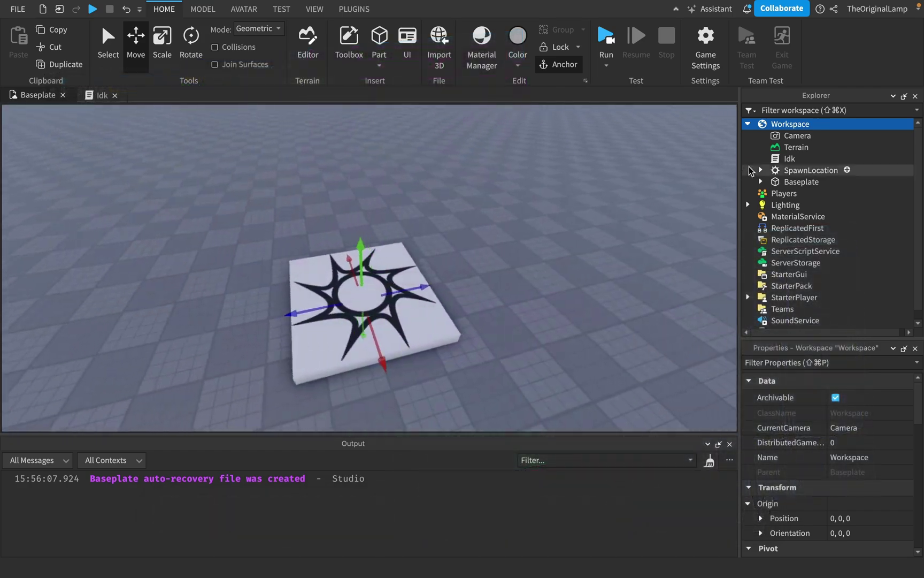
Select the Idk script in the Explorer and delete it from Workspace.
{"action": "left_click", "coordinate": [789, 159]}
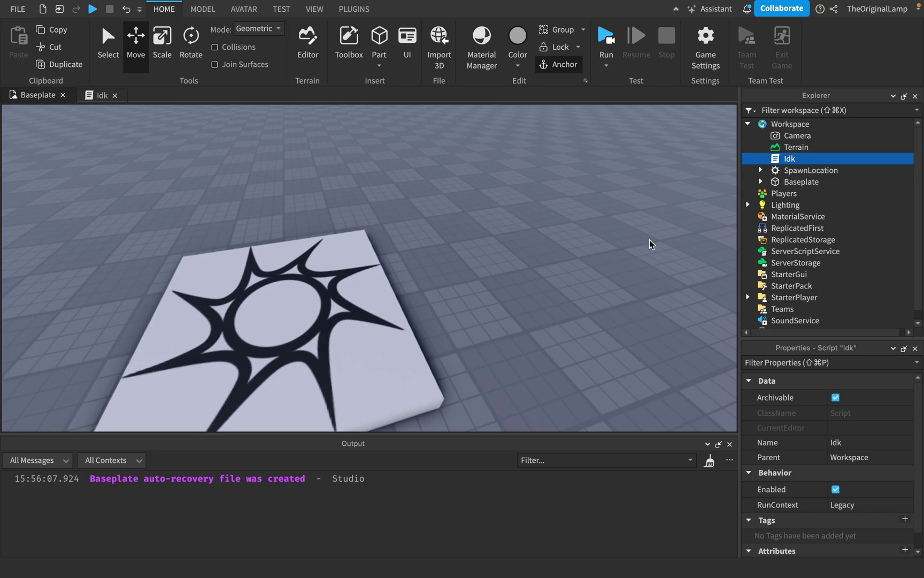
{"action": "key", "text": "Delete"}
{"action": "scroll", "coordinate": [572, 202], "scroll_direction": "down", "scroll_amount": 5}
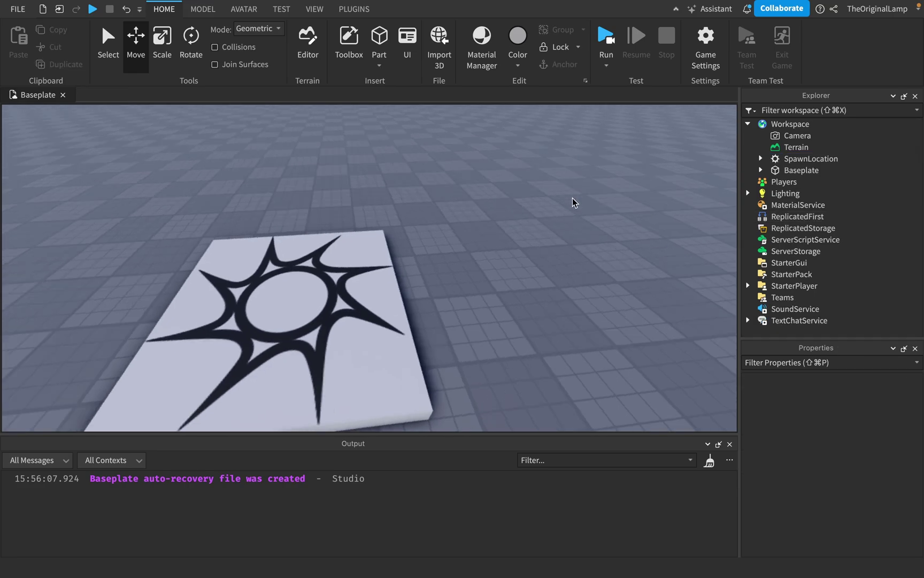
{"action": "scroll", "coordinate": [570, 198], "scroll_direction": "down", "scroll_amount": 2}
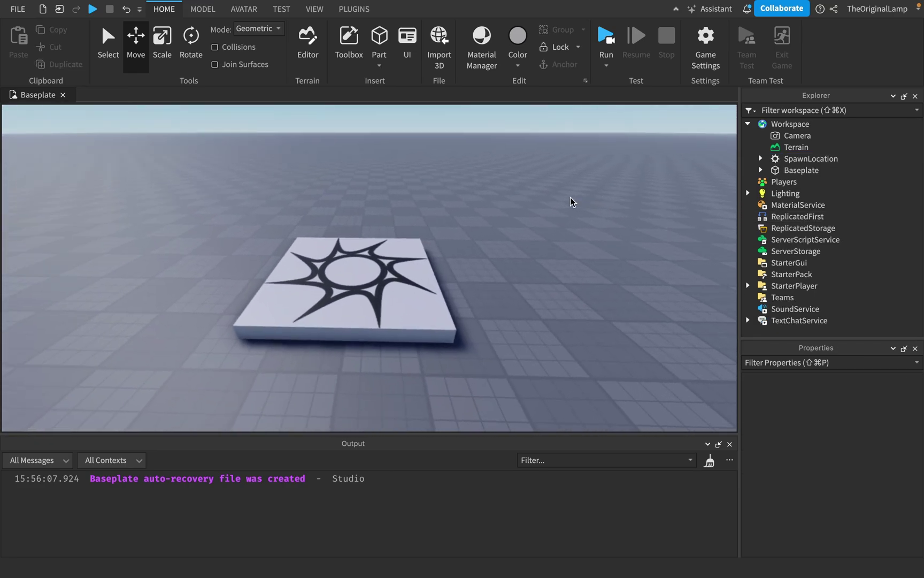